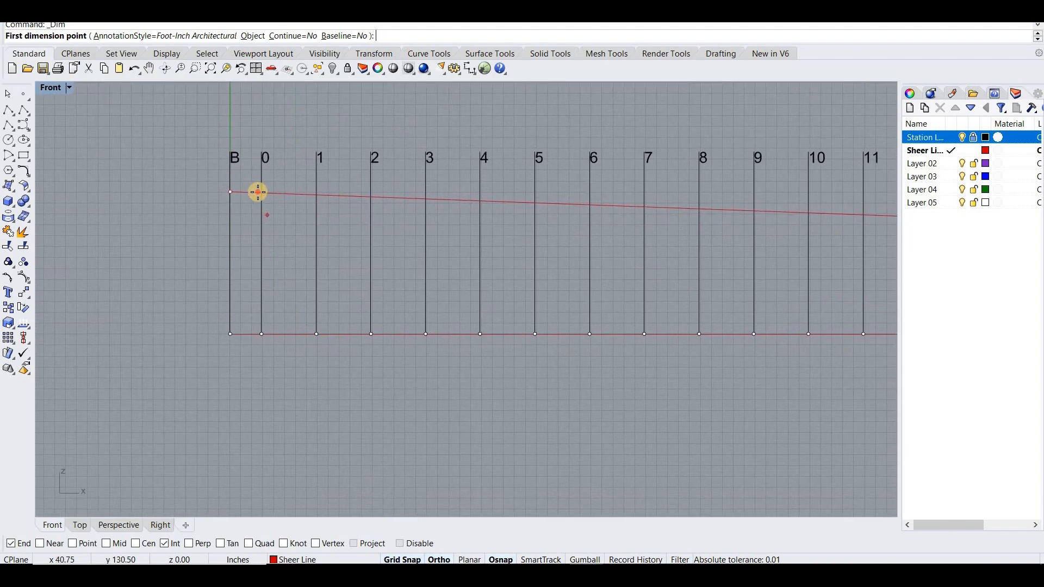
- Dimension the sheer line's height above the baseline at stations 0, 1 and 2
left_click(261, 332)
left_click(261, 333)
right_click(304, 264)
left_click(322, 195)
left_click(317, 335)
left_click(317, 335)
right_click(342, 281)
left_click(371, 198)
left_click(365, 332)
left_click(370, 333)
- Dimension the sheer line's height above the baseline at stations 3 and 4
right_click(405, 273)
left_click(424, 200)
left_click(427, 335)
right_click(455, 297)
right_click(455, 297)
left_click(427, 200)
left_click(424, 332)
left_click(423, 334)
right_click(471, 246)
left_click(483, 197)
left_click(482, 331)
- Dimension the sheer line's height above the baseline at stations 5 and 6
right_click(534, 200)
left_click(536, 197)
left_click(537, 330)
left_click(536, 331)
right_click(588, 203)
left_click(591, 198)
left_click(587, 327)
left_click(586, 328)
- Dimension the sheer line's height above the baseline at stations 7 and 8
right_click_drag(620, 282, 410, 307)
right_click(439, 234)
left_click(439, 235)
left_click(439, 351)
left_click(464, 291)
right_click(492, 273)
left_click(493, 226)
left_click(492, 351)
left_click(513, 308)
- Dimension the sheer line's height above the baseline at stations 9 and 10
right_click(546, 253)
left_click(548, 228)
left_click(547, 352)
left_click(582, 260)
right_click(602, 237)
left_click(602, 230)
left_click(601, 351)
left_click(636, 288)
- Dimension the sheer line's height above the baseline at stations 11 and 12
right_click(676, 229)
left_click(657, 232)
left_click(656, 351)
left_click(651, 350)
right_click(711, 240)
left_click(711, 235)
left_click(710, 352)
left_click(702, 350)
- Dimension the sheer line's height above the baseline at station 13 and at the transom
right_click(761, 239)
left_click(767, 237)
left_click(766, 351)
left_click(761, 348)
right_click(790, 237)
left_click(791, 236)
left_click(791, 350)
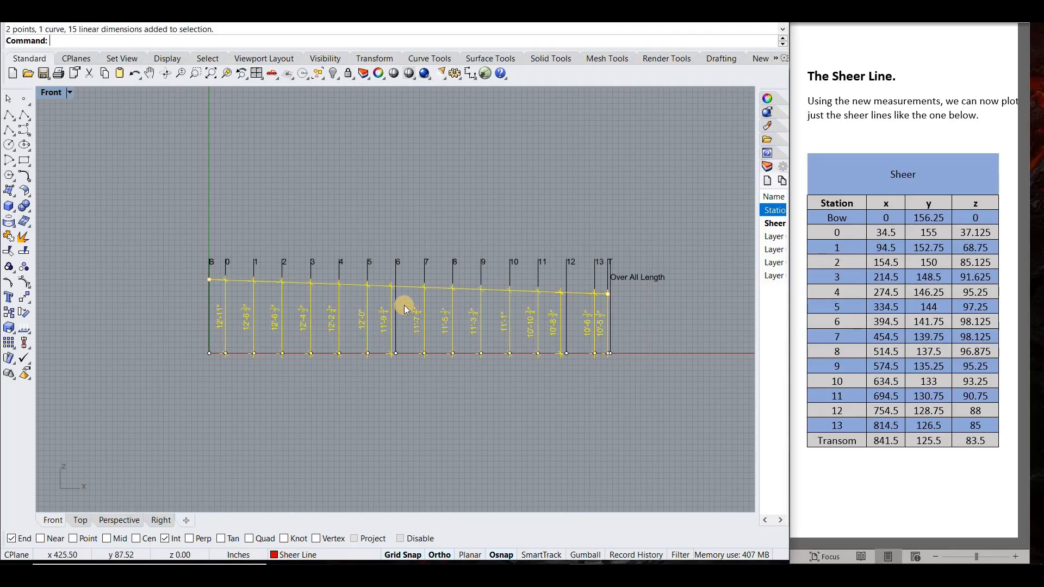
- Clear the height dimensions and plot the bow's sheer point at 0,156.25,0
left_click(338, 305, "ctrl")
key("Delete")
left_click(24, 100)
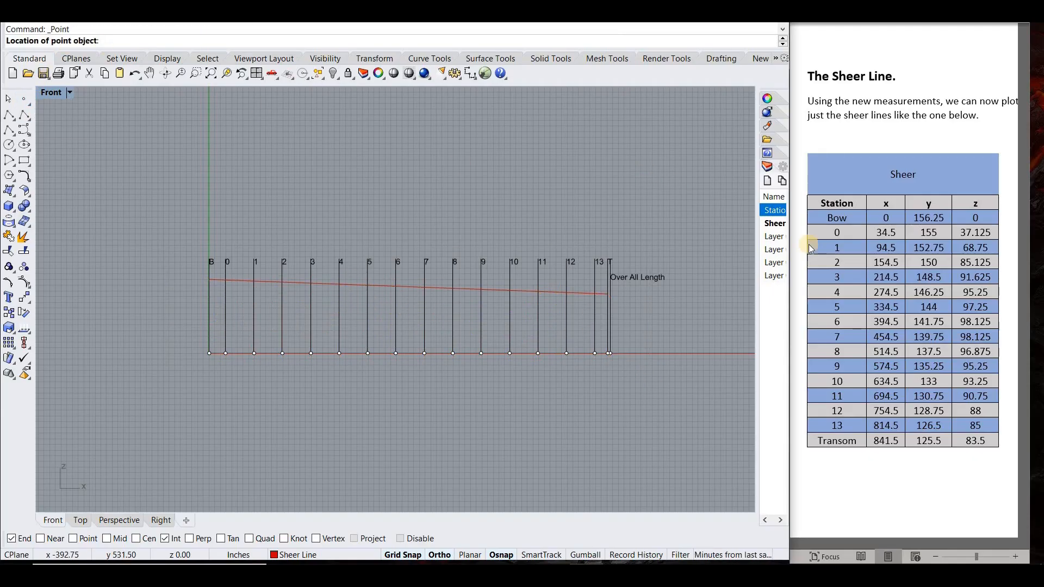
type("0,3")
key("BackSpace")
type("156.25,0")
key("Return")
key("Return")
- Plot the sheer points for station 0 at 34.5,155,37.125 and station 1 at 94.5,152.75,68.75
type("34.5,155,")
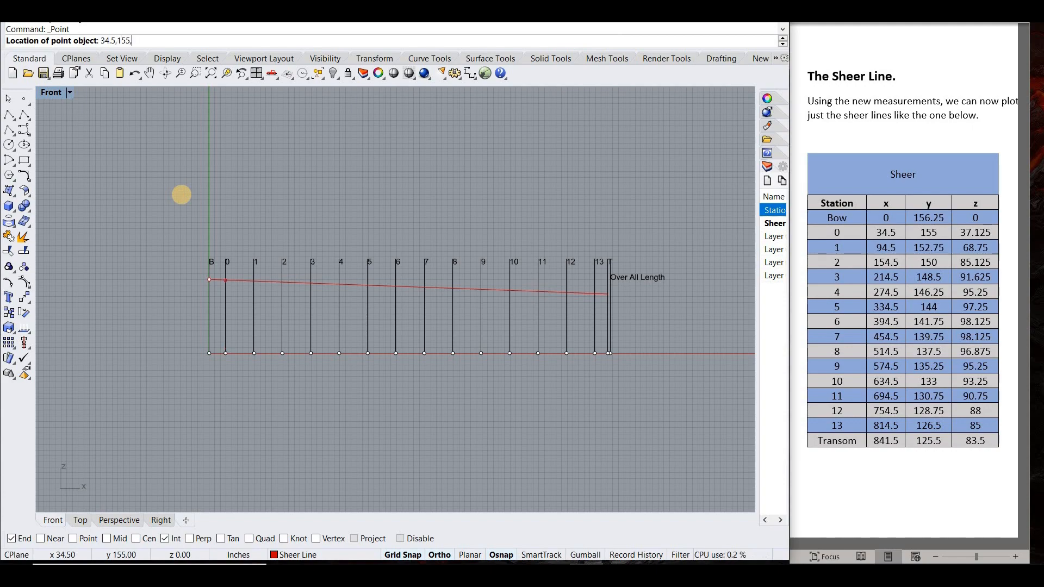
key("Return")
key("Return")
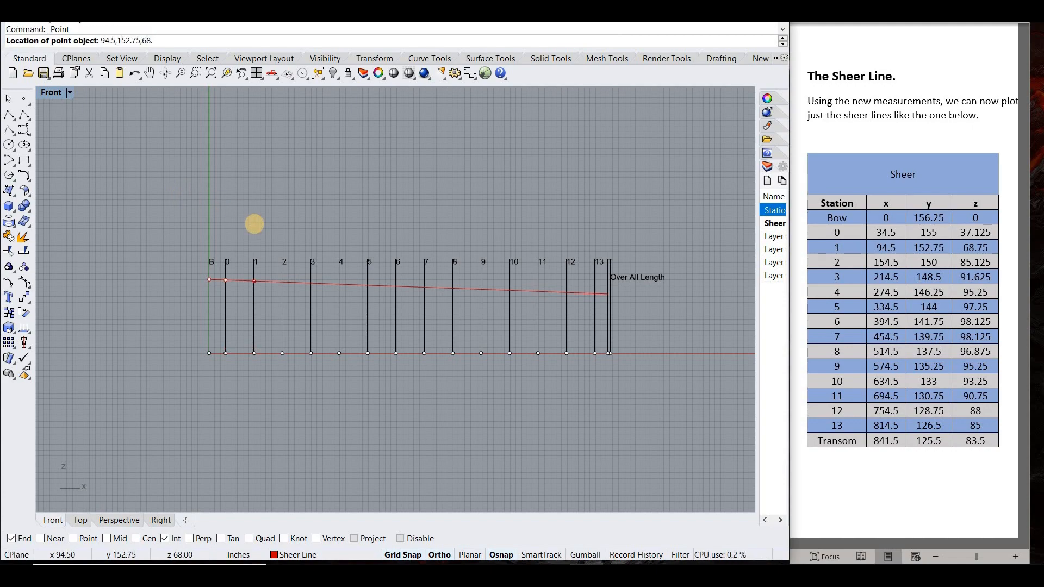
key("Return")
- Plot the sheer points for station 2 at 154.5,150,85.125 and station 3 at 214.5,148.5,91.625
key("Return")
type("154.5,1")
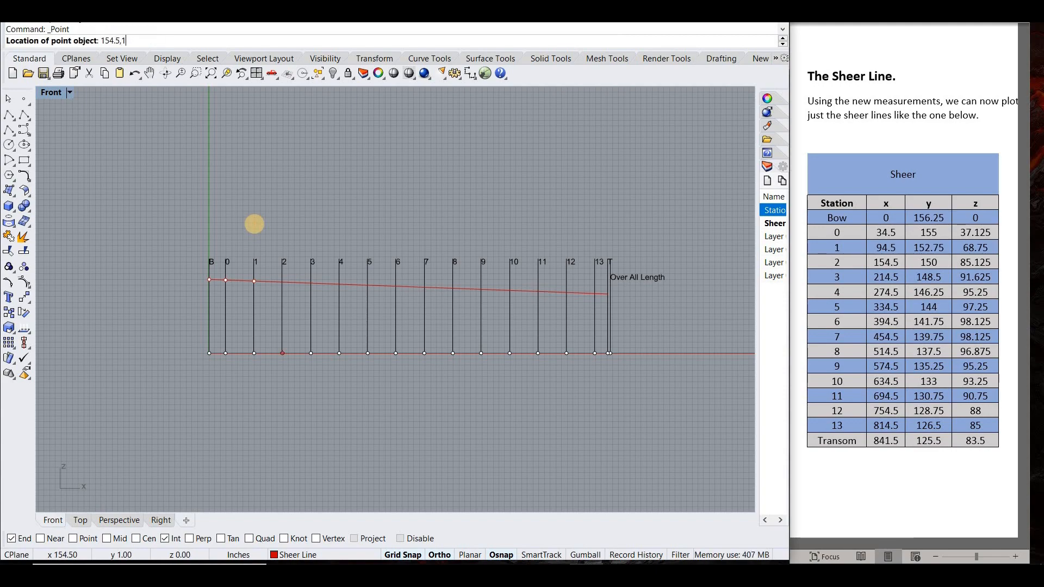
type("50,85.125")
key("Return")
key("Return")
type("214.5,148.5,91.625")
- Plot the sheer points for station 4 at 274.5,146.25,95.25 and station 5 at 334.5,144,97.25
key("Return")
key("Return")
type("274.5,146.25,95.")
key("Return")
key("Return")
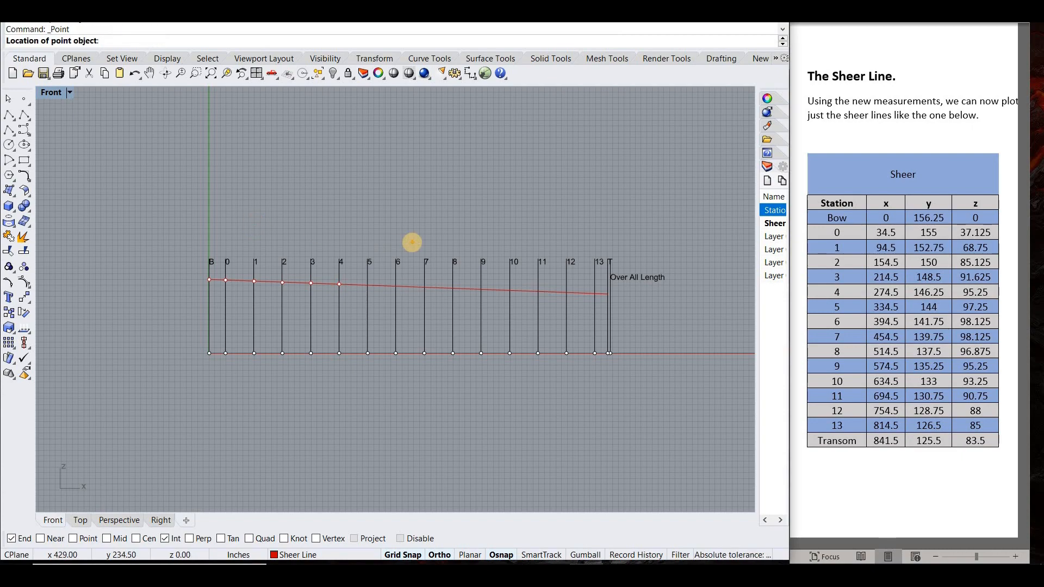
type(".25")
scroll(412, 242, "up", 1)
key("Return")
key("Return")
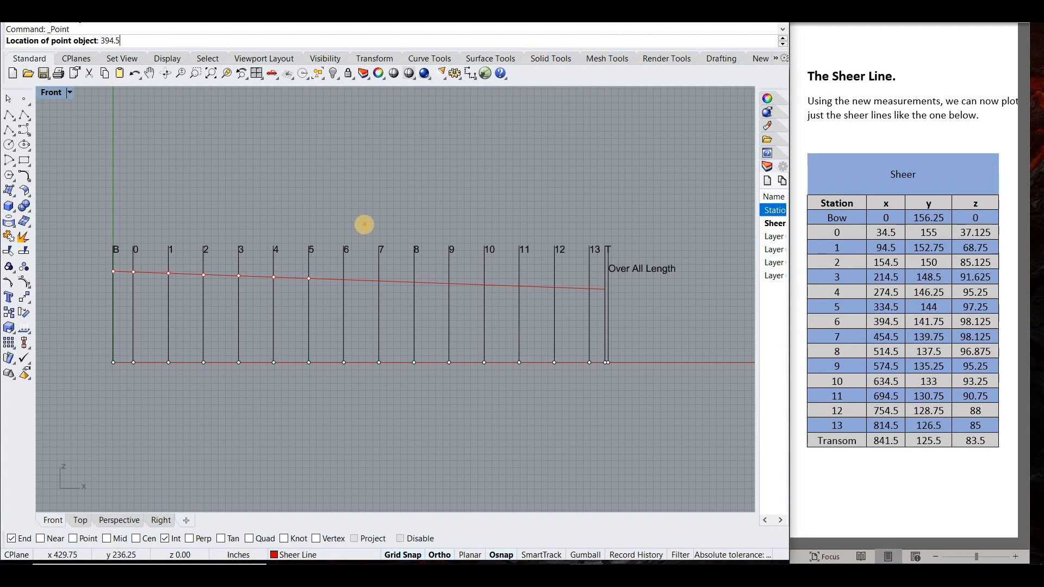
- Plot the sheer points for station 6 at 394.5,141.75,98.125 and station 7 at 454.5,139.75,98.125
type("394.5,141.75,98.125")
key("Return")
key("Return")
type("45")
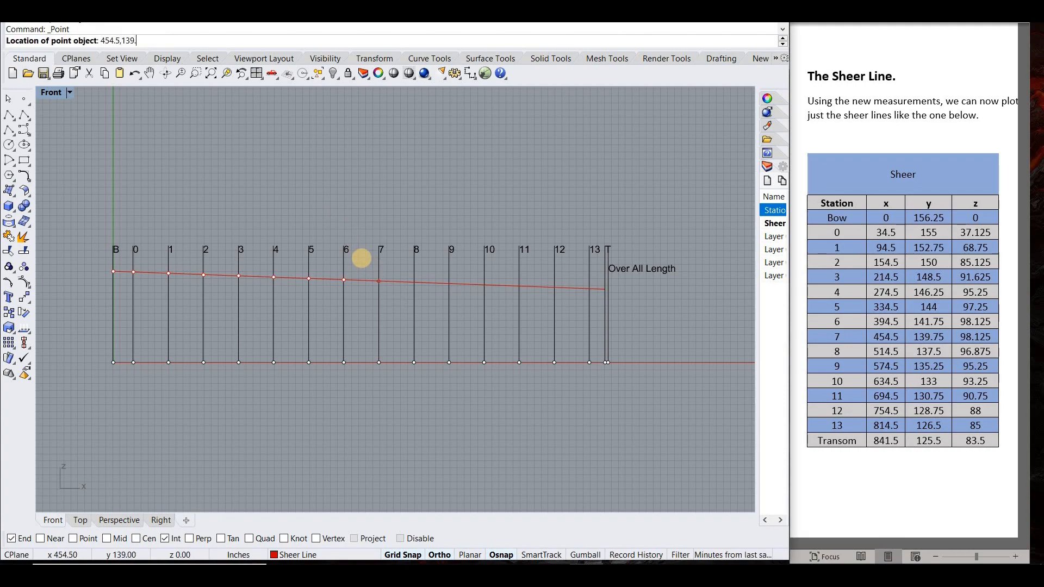
key("Return")
key("Return")
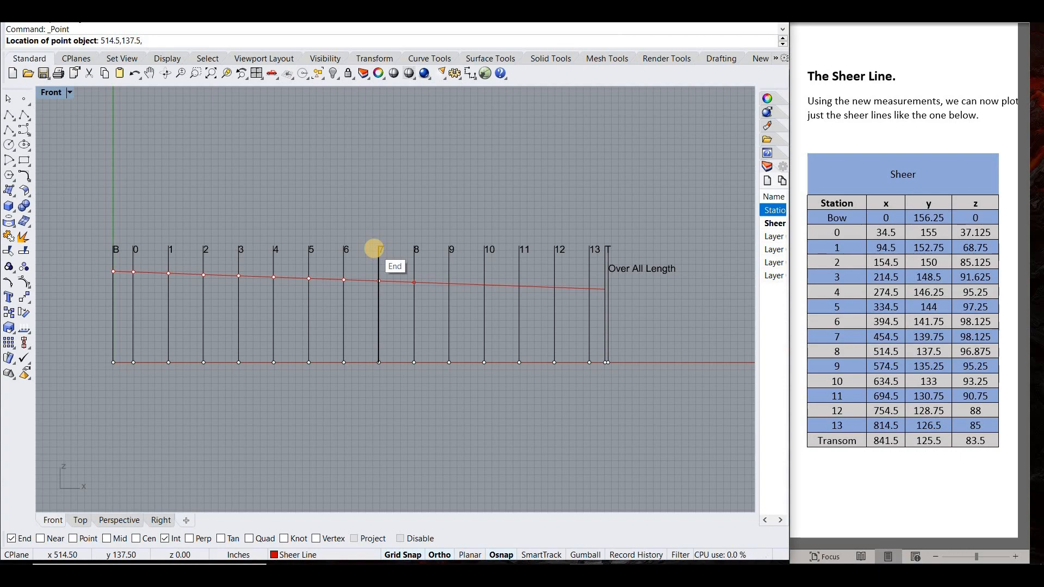
- Plot the sheer points for station 8 at 514.5,137.5,96.875 and station 9 at 574.5,135.25,95.25
key("Return")
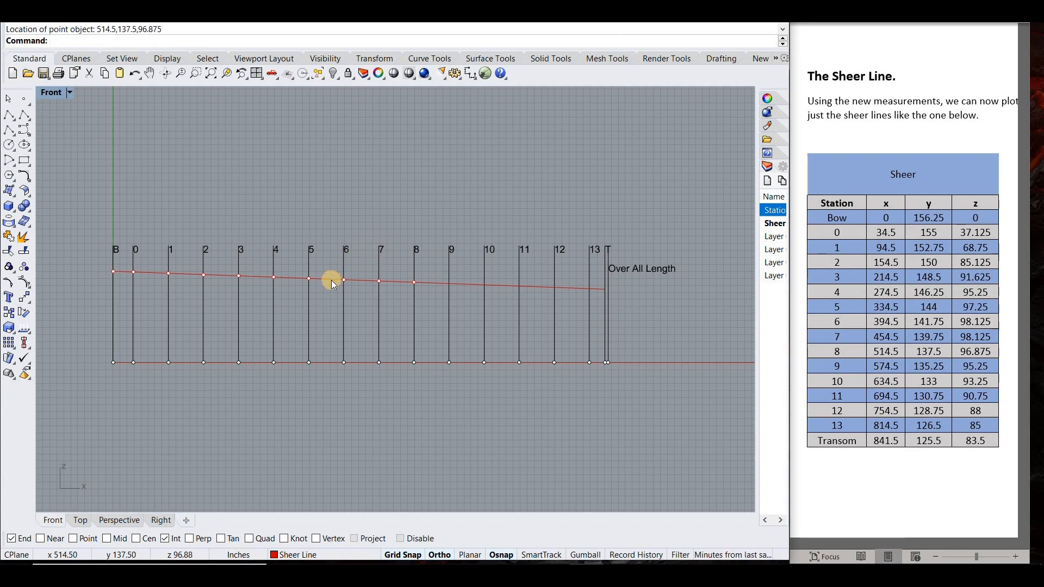
right_click_drag(366, 259, 320, 255)
right_click(352, 231)
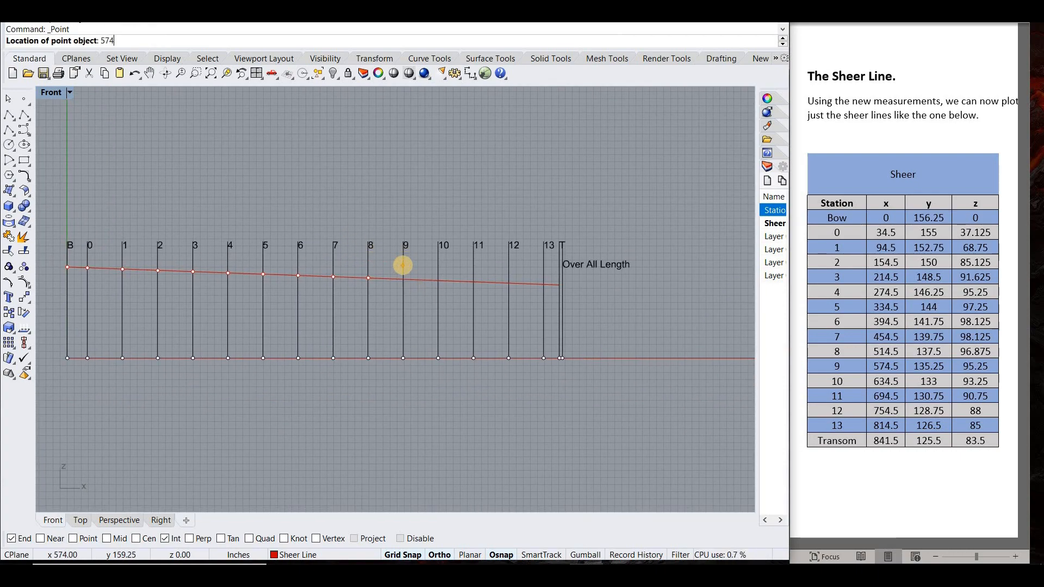
type("574.5,135.25,95.25")
key("Return")
- Plot the sheer points for station 10 at 634.5,133,93.25 and station 11 at 694.5,130.75,90.75
right_click(427, 260)
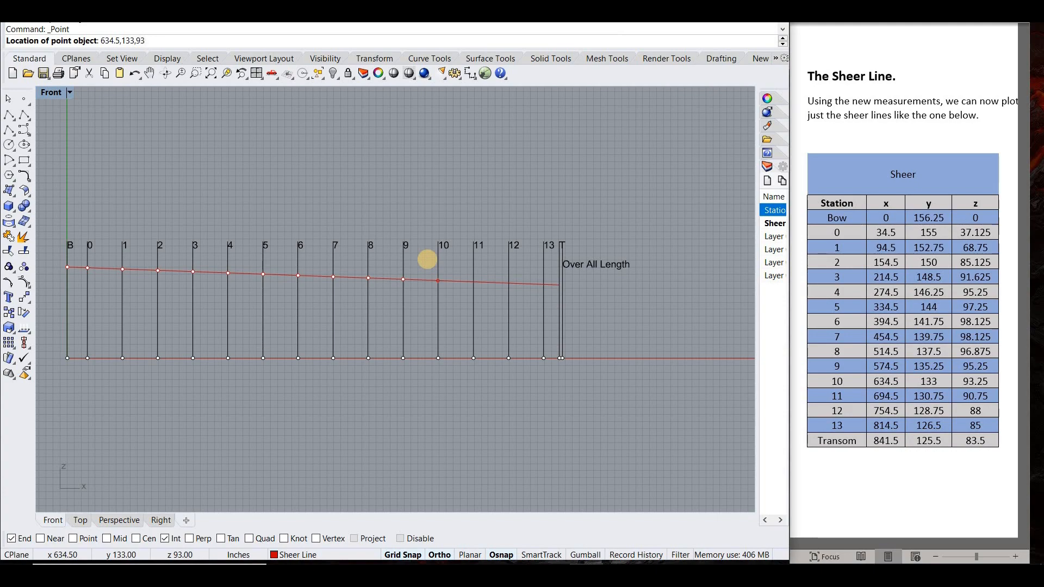
key("Return")
right_click(489, 266)
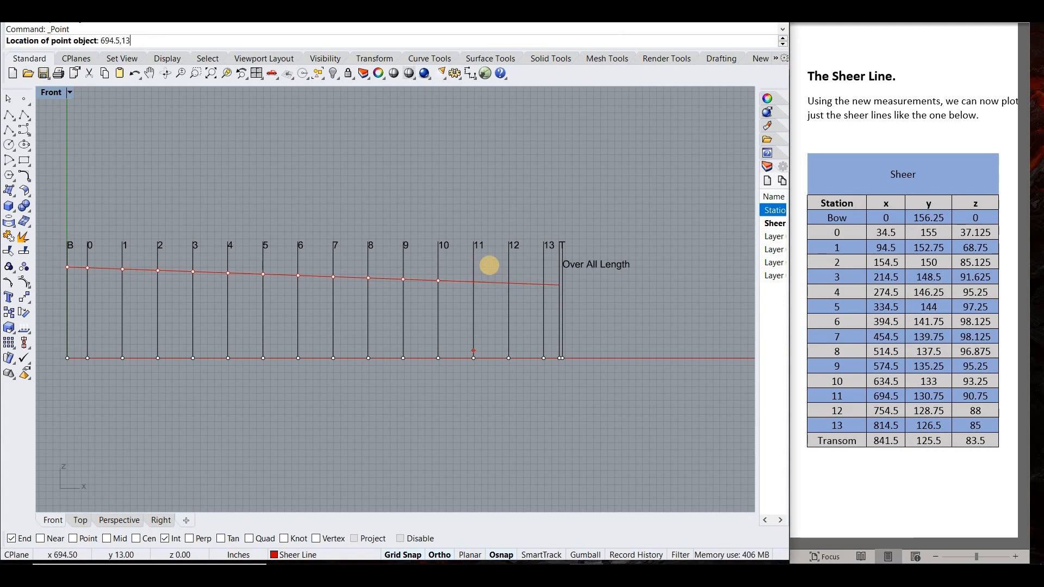
type("694.5,130.75,90.75")
key("Return")
- Plot the sheer points for station 12 at 754.5,128.75,88 and station 13 at 814.5,126.5,85
right_click(489, 265)
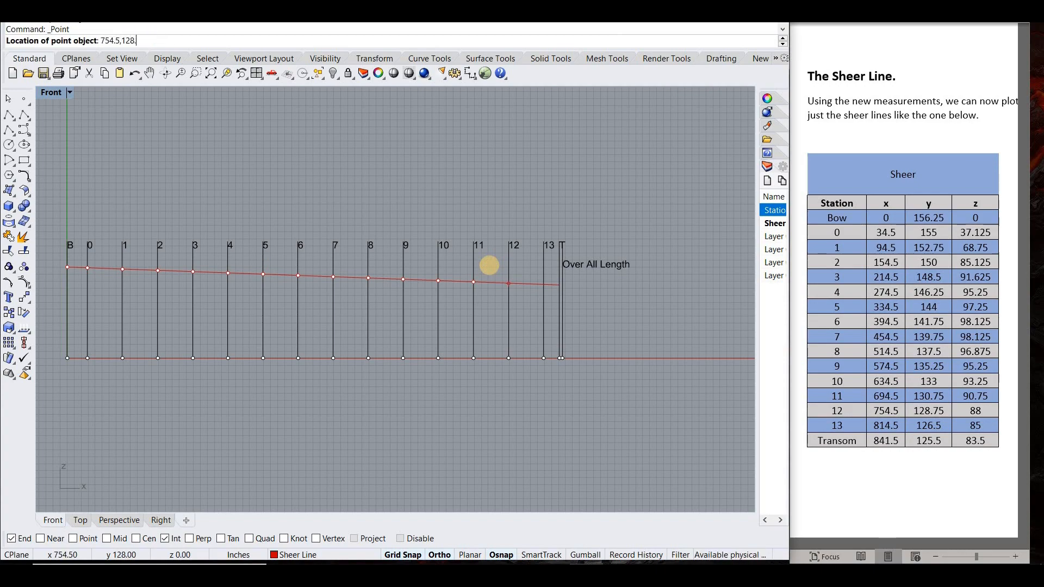
type("754.5,128.75,88")
key("Return")
right_click(490, 266)
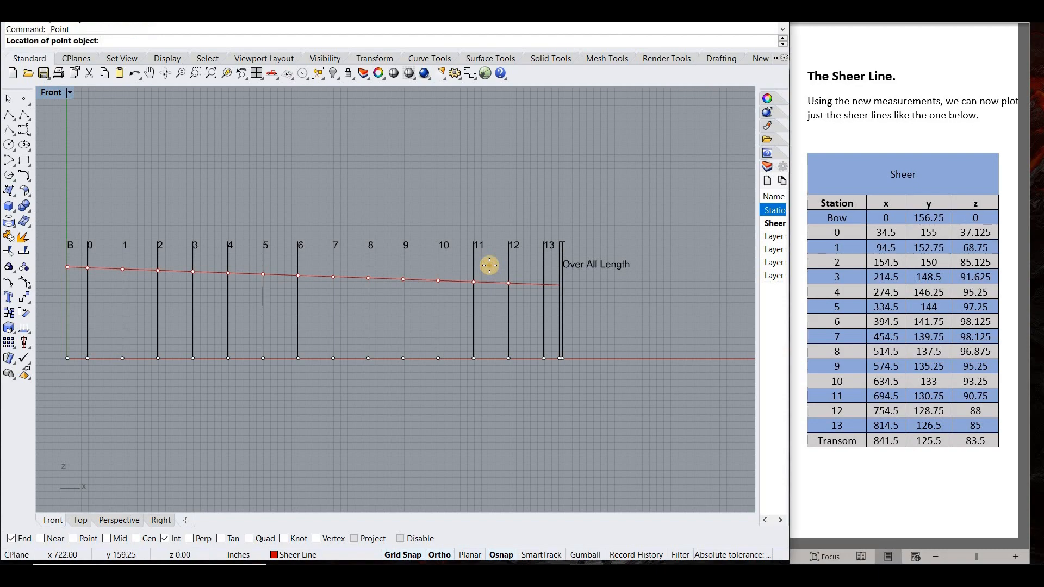
type("814.5,126.5,85")
key("Return")
- Plot the transom's sheer point at 841.5,125.5,83.5
right_click(489, 265)
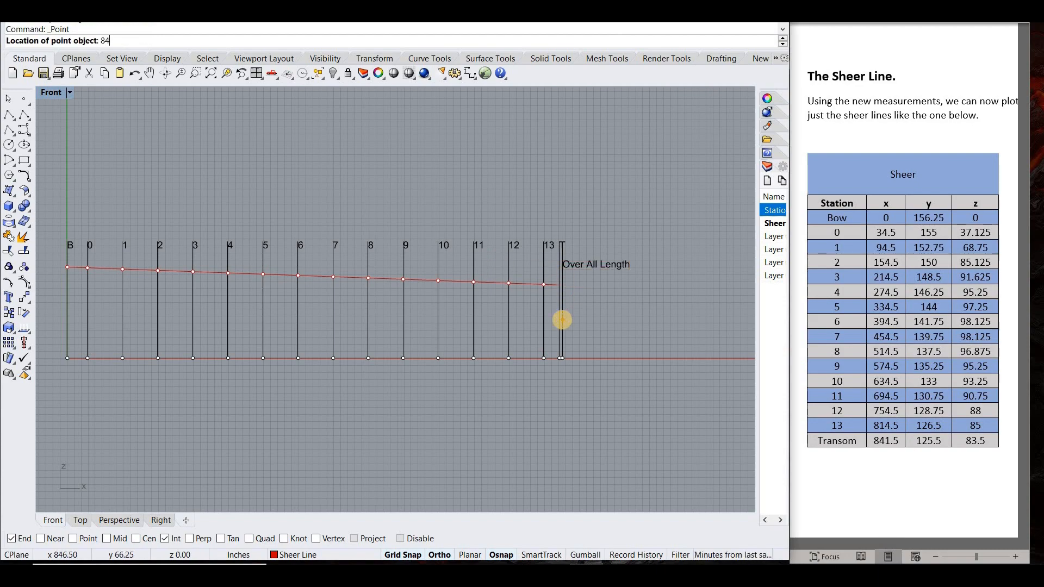
type("841.5,125.5,83.5")
key("Return")
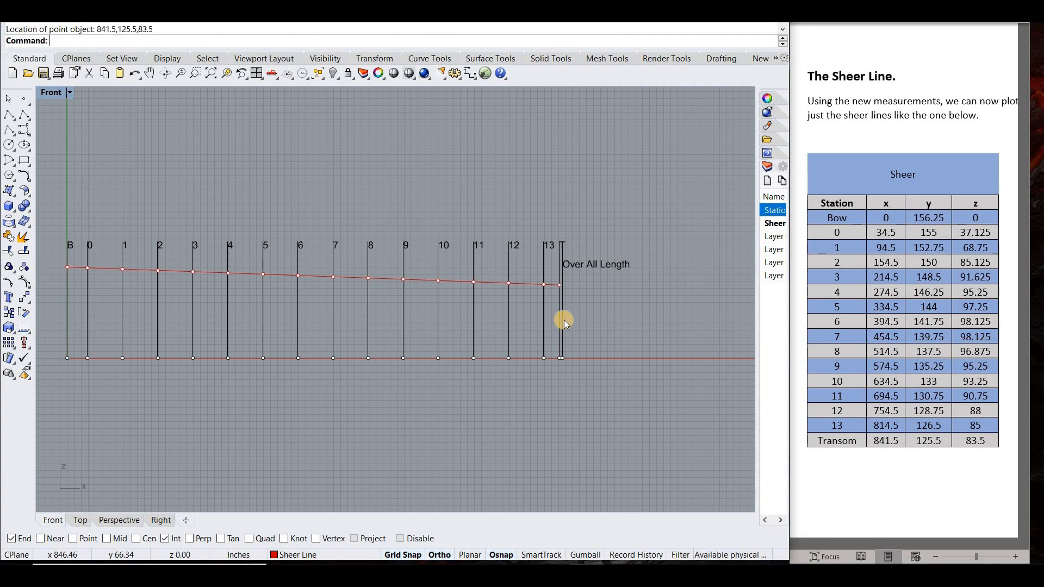
- Show all four viewports and examine the plotted sheer points in the Right and Perspective views
right_click_drag(617, 300, 636, 291)
double_click(54, 93)
scroll(495, 343, "down", 20)
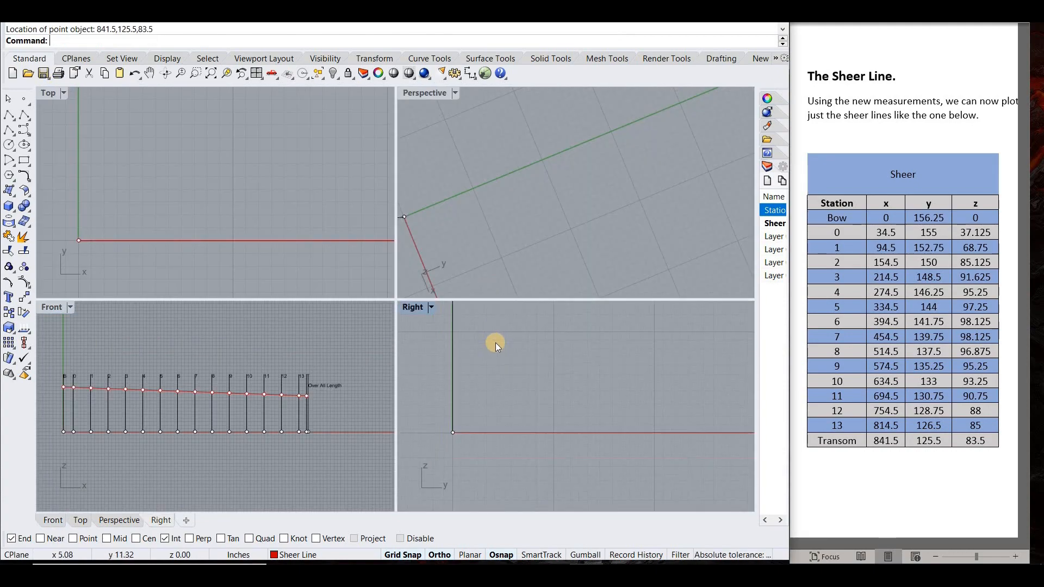
right_click_drag(496, 343, 510, 380)
scroll(504, 350, "up", 10)
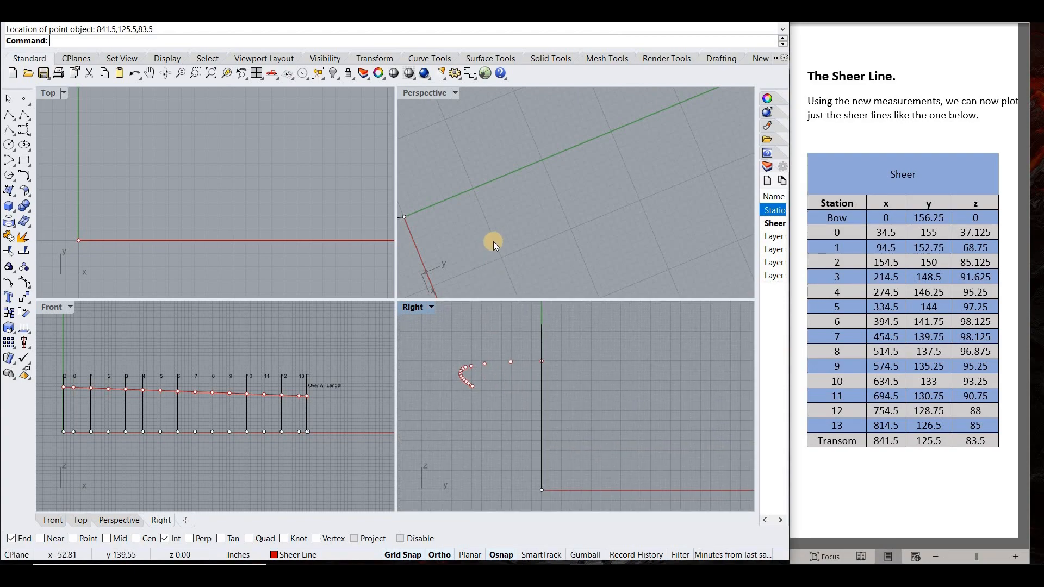
scroll(494, 241, "down", 20)
right_click_drag(485, 209, 527, 145)
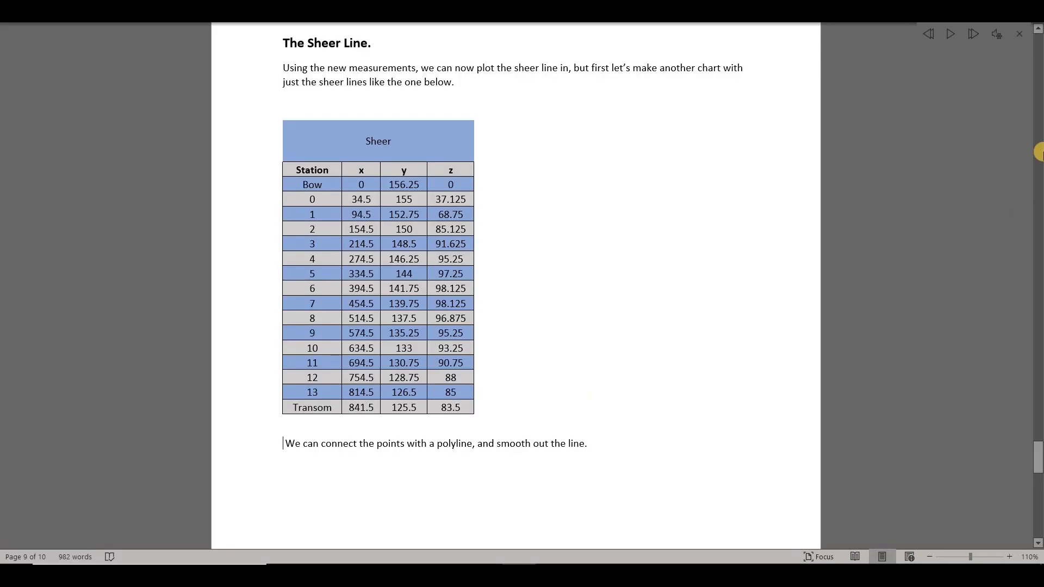
- Switch to the Word document and have the sentence about connecting the points read aloud
left_click(948, 36)
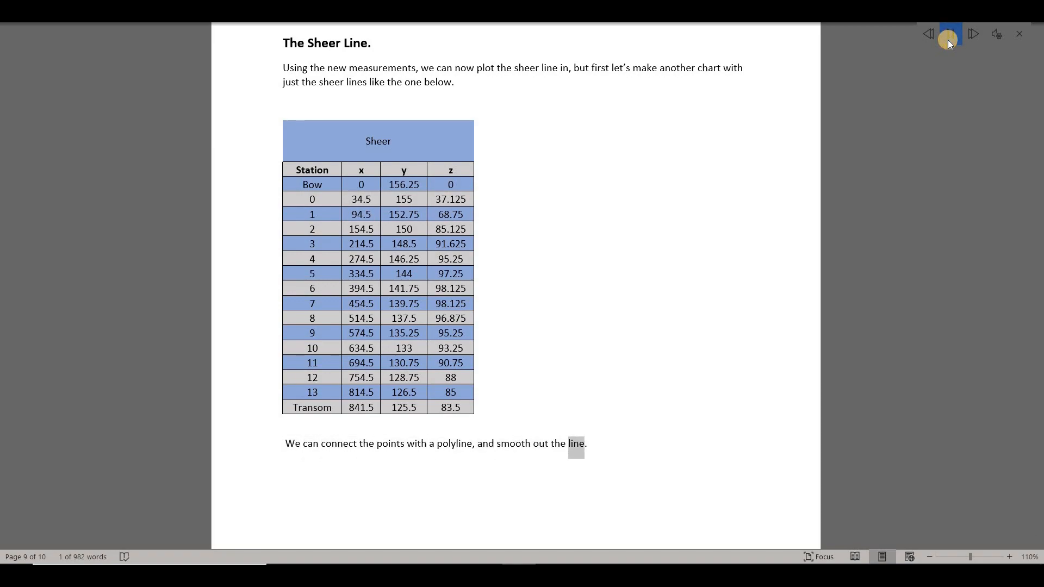
left_click(997, 10)
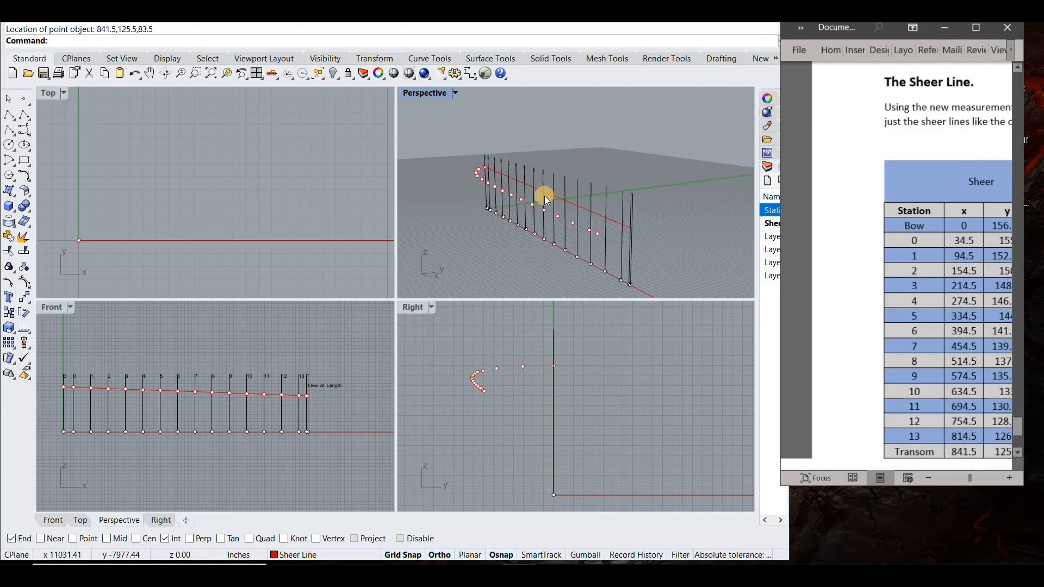
- In the Perspective view, start a degree-3 control point curve at the bow's sheer point and run it through the points up to station 4
right_click_drag(465, 224, 431, 117)
double_click(426, 93)
right_click_drag(328, 308, 240, 277)
left_click(24, 128)
scroll(277, 283, "up", 5)
left_click(312, 143)
left_click(310, 164)
left_click(349, 196)
left_click(421, 232)
left_click(524, 267)
scroll(656, 310, "down", 10)
scroll(419, 230, "up", 3)
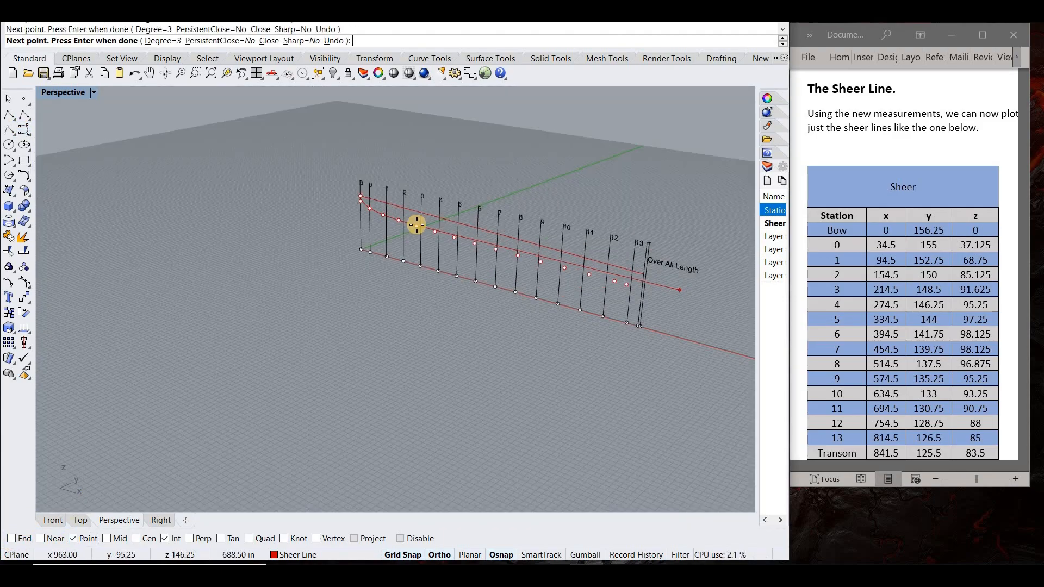
- Continue the curve through the sheer points of stations 5 to 13 and finish it at the transom point
left_click(435, 232)
left_click(454, 238)
left_click(477, 244)
left_click(495, 249)
left_click(518, 255)
left_click(541, 261)
left_click(565, 267)
left_click(589, 275)
left_click(614, 281)
left_click(626, 284)
right_click(638, 287)
- Examine the sheer curve in Perspective and restore the four-viewport layout
right_click_drag(590, 318, 624, 272)
double_click(63, 93)
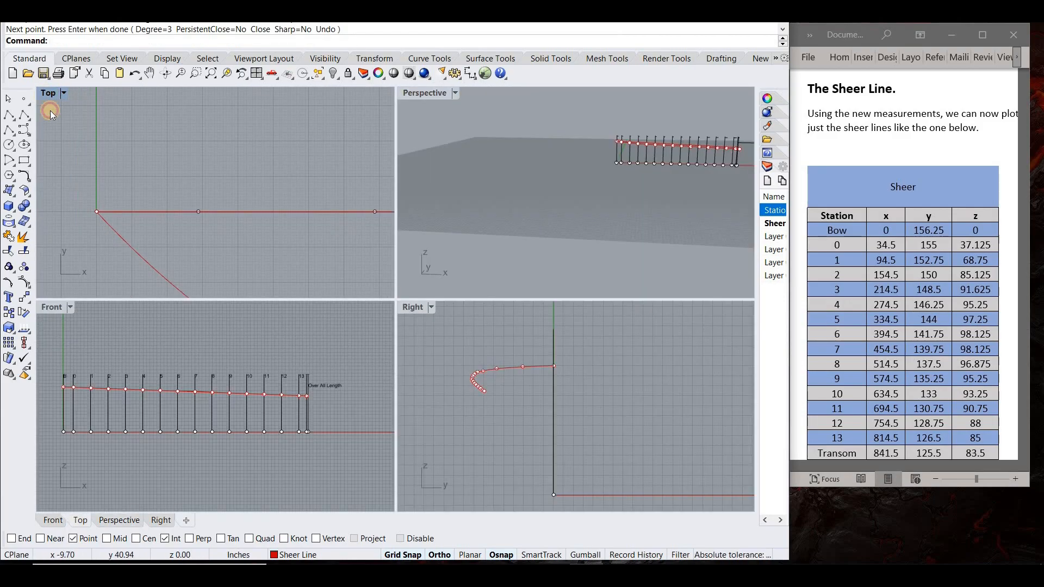
- In the Top view, show the sheer curve's control points and move one so the curve passes through its plotted point
double_click(47, 93)
scroll(178, 252, "down", 6)
scroll(177, 252, "up", 15)
left_click(217, 266)
scroll(220, 288, "up", 4)
key("F10")
left_click(233, 275)
left_click(254, 307)
left_click_drag(234, 276, 238, 320)
- Move two more control points of the sheer curve to fit the curve to the plotted points in the Top view
scroll(237, 320, "down", 17)
scroll(145, 264, "up", 15)
left_click(147, 265)
left_click(179, 300)
left_click_drag(147, 265, 148, 318)
scroll(148, 318, "down", 15)
scroll(245, 354, "up", 15)
left_click(219, 324)
left_click(245, 359)
left_click_drag(219, 325, 190, 379)
- Turn off Grid Snap and the Point and Int object snaps, and fine-tune further sheer-curve control points freehand in the Top view
left_click(399, 554)
left_click(82, 540)
left_click(172, 540)
scroll(220, 343, "down", 15)
scroll(299, 363, "up", 15)
left_click(194, 331)
left_click(194, 331)
left_click(219, 365)
scroll(164, 379, "down", 12)
scroll(235, 348, "up", 12)
left_click_drag(241, 351, 189, 341)
scroll(163, 296, "down", 15)
scroll(64, 276, "up", 15)
scroll(191, 337, "down", 15)
scroll(303, 368, "up", 18)
left_click_drag(282, 305, 285, 297)
scroll(284, 304, "down", 15)
- Maximize the Front view and move control points to bring the sheer curve onto its plotted points
double_click(47, 92)
double_click(58, 308)
scroll(185, 279, "up", 5)
scroll(253, 288, "down", 3)
scroll(429, 277, "up", 12)
left_click(444, 263)
left_click_drag(443, 262, 443, 293)
scroll(442, 318, "down", 10)
scroll(445, 323, "up", 15)
left_click(286, 208)
left_click(306, 228)
right_click_drag(308, 238, 285, 212)
scroll(286, 207, "down", 10)
scroll(288, 201, "up", 12)
- Try another control point adjustment on the sheer curve in the Front view and undo the last two drags
left_click(245, 270)
scroll(246, 269, "down", 8)
left_click_drag(232, 295, 232, 295)
scroll(273, 323, "down", 15)
scroll(273, 325, "up", 7)
left_click(277, 323)
scroll(280, 324, "up", 5)
key("ctrl+z")
key("ctrl+z")
scroll(288, 325, "down", 15)
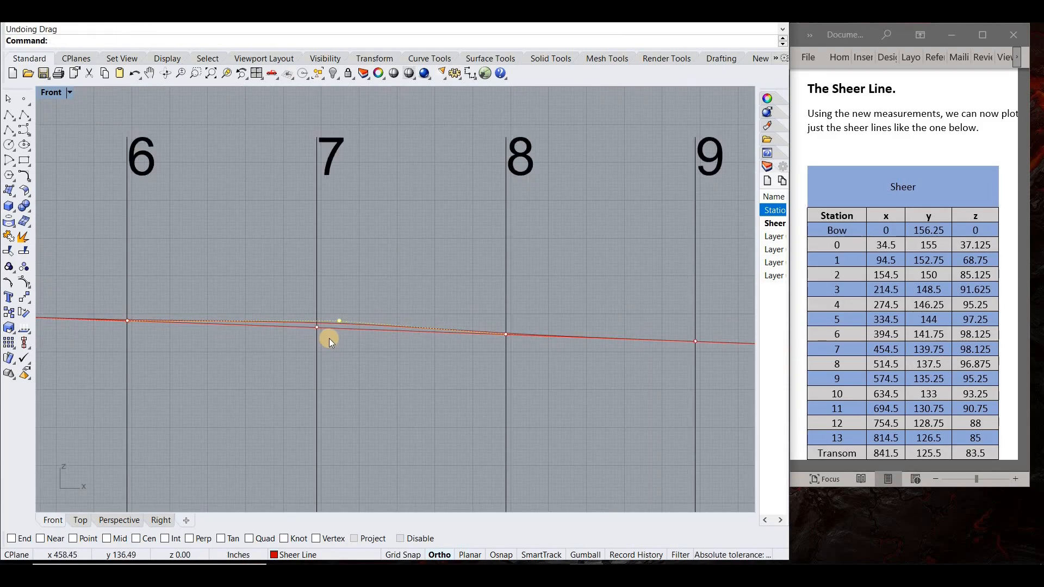
- Move the sheer curve's control point near station 7 down onto the plotted point's line and restore the four-viewport layout
scroll(346, 324, "up", 7)
left_click(330, 333)
left_click_drag(310, 325, 310, 344)
left_click(319, 394)
scroll(235, 330, "down", 20)
right_click_drag(212, 306, 401, 286)
double_click(50, 94)
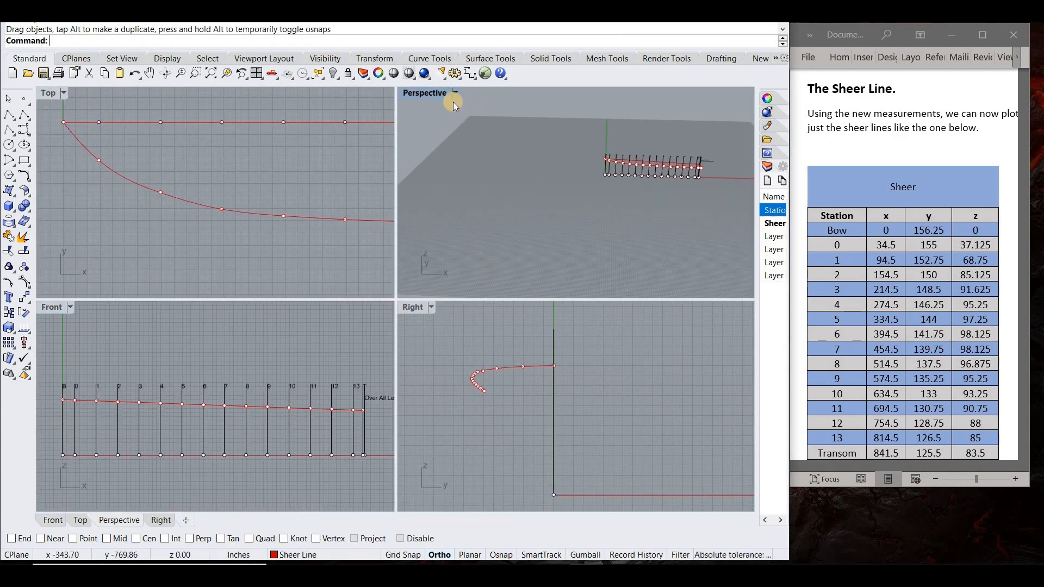
- In the maximized Perspective view, select all sheer point objects with SelPt and delete them
double_click(467, 100)
right_click_drag(561, 175, 477, 116)
left_click(60, 41)
type("selpt")
key("Return")
key("Delete")
mouse_move(270, 250)
right_mouse_down()
mouse_move(342, 228)
mouse_move(116, 208)
mouse_move(191, 236)
mouse_move(254, 237)
right_mouse_up()
- Widen the layer list, make Layer 02 current and rename it Chine Lines
left_click_drag(757, 187, 677, 190)
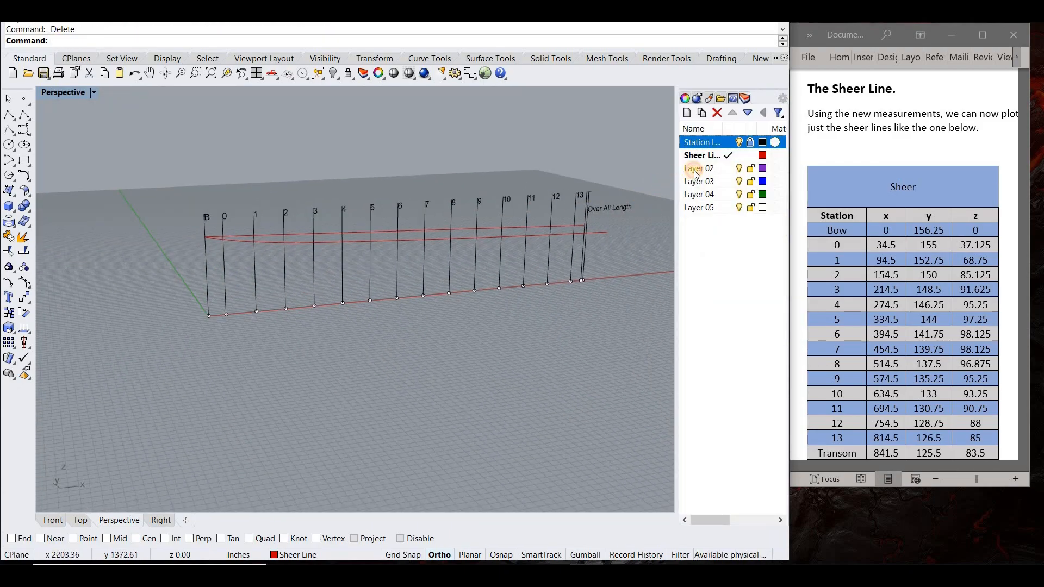
double_click(694, 171)
left_click(694, 168)
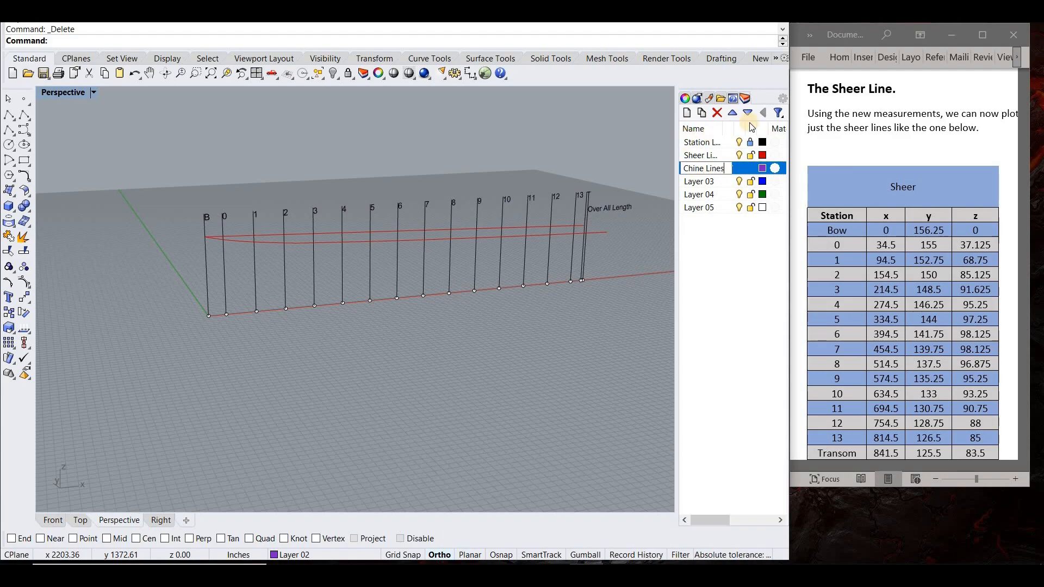
- Lock and hide the Sheer Line layer
left_click(753, 158)
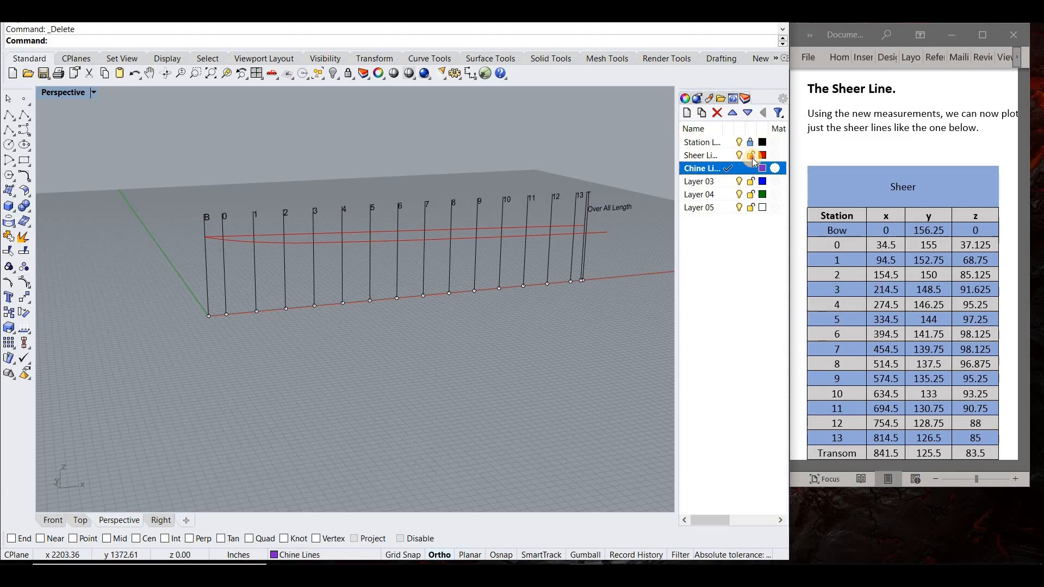
left_click(740, 157)
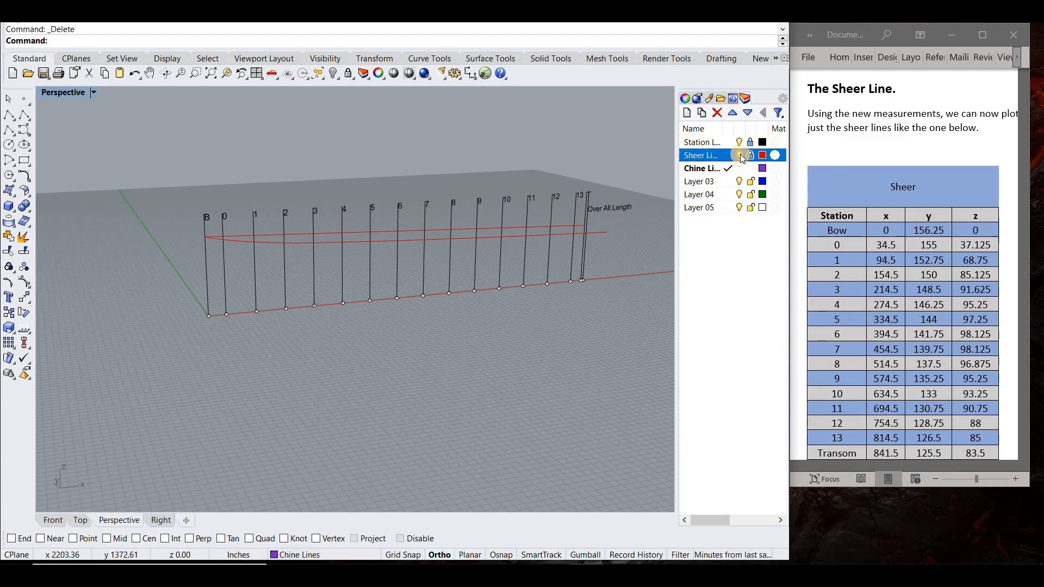
left_click(739, 156)
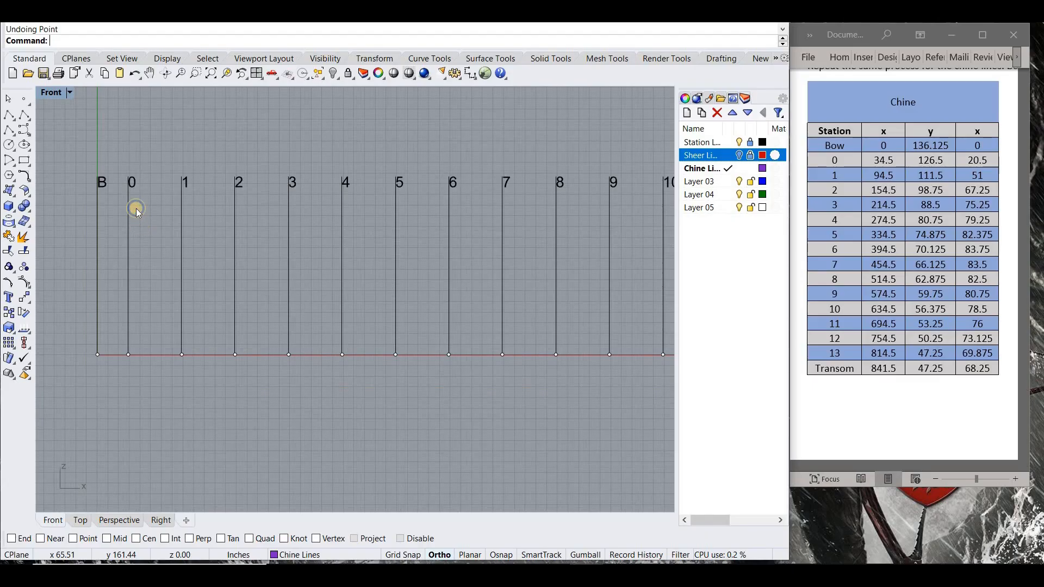
- In the Front view, place the chine points for the bow at 0,136.125,0 and station 0 at 34.5,126.5,20.5
type("136.125")
key("Return")
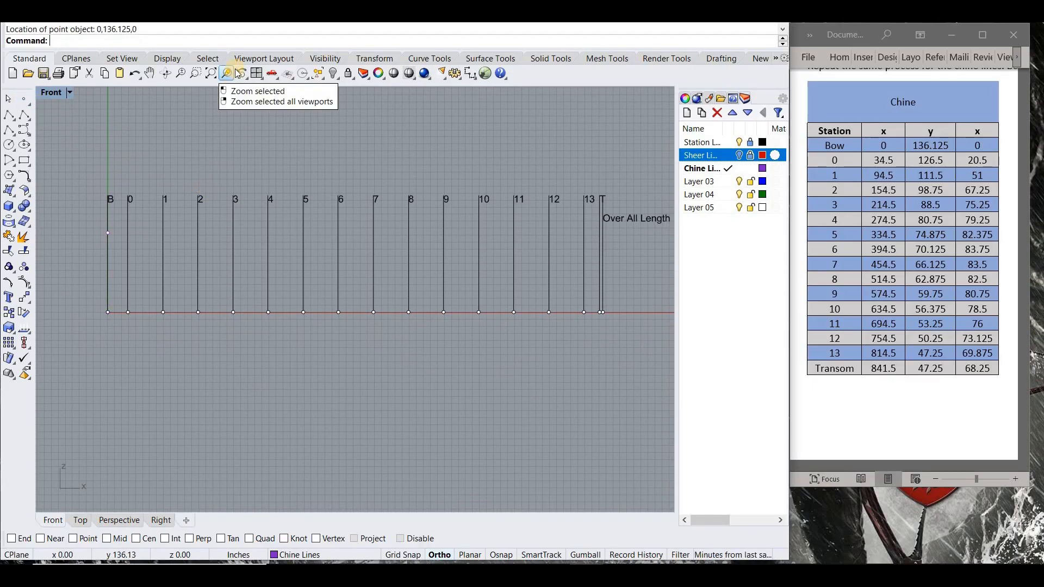
key("Return")
type("34,")
key("Return")
key("Return")
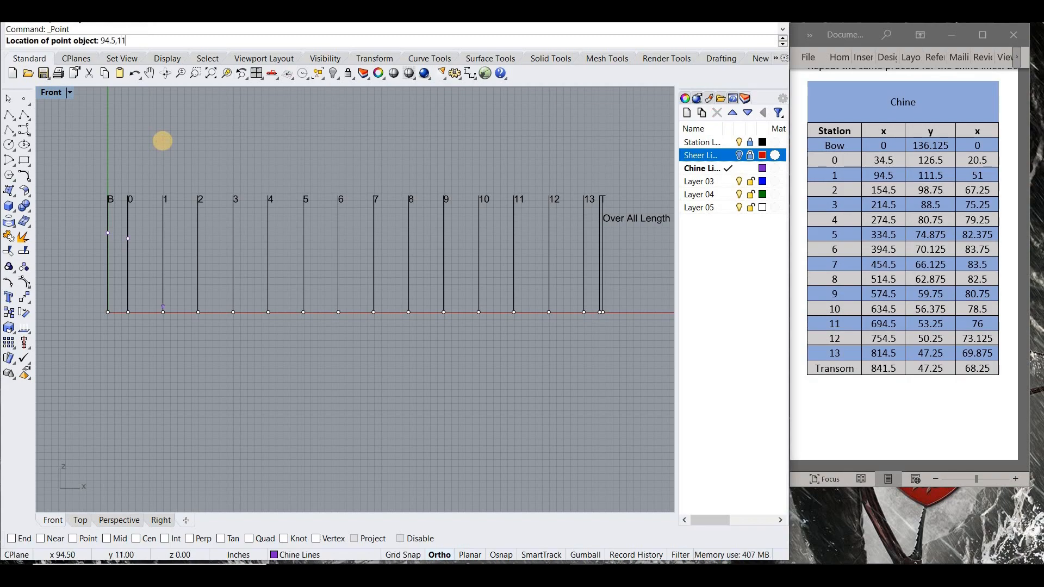
- Place the chine points for station 1 at 94.5,111.5,51 and station 2 at 154.5,98.75,67.25
key("Return")
key("Return")
key("Return")
key("Return")
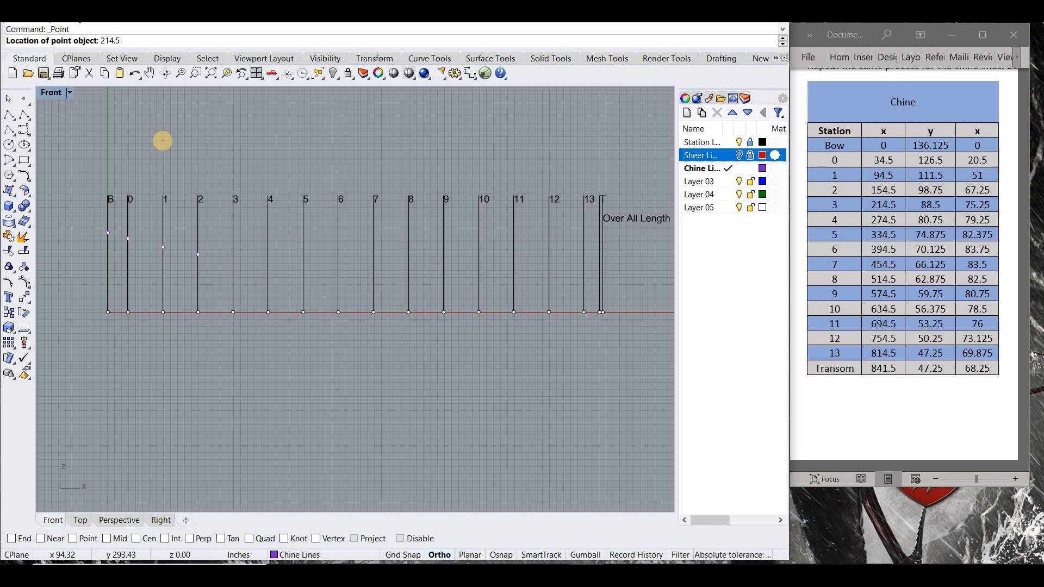
- Place the chine points for station 3 at 214.5,88.5,75.25 and station 4 at 274.5,80.75,79.25
type("214.5,88.5,75.25")
key("Return")
key("Return")
type("274.5,80.75,79.25")
key("Return")
key("Return")
- Place the chine points for station 5 at 334.5,74.875,82.375 and station 6 at 394.5,70.125,83.75
type("334.5,74")
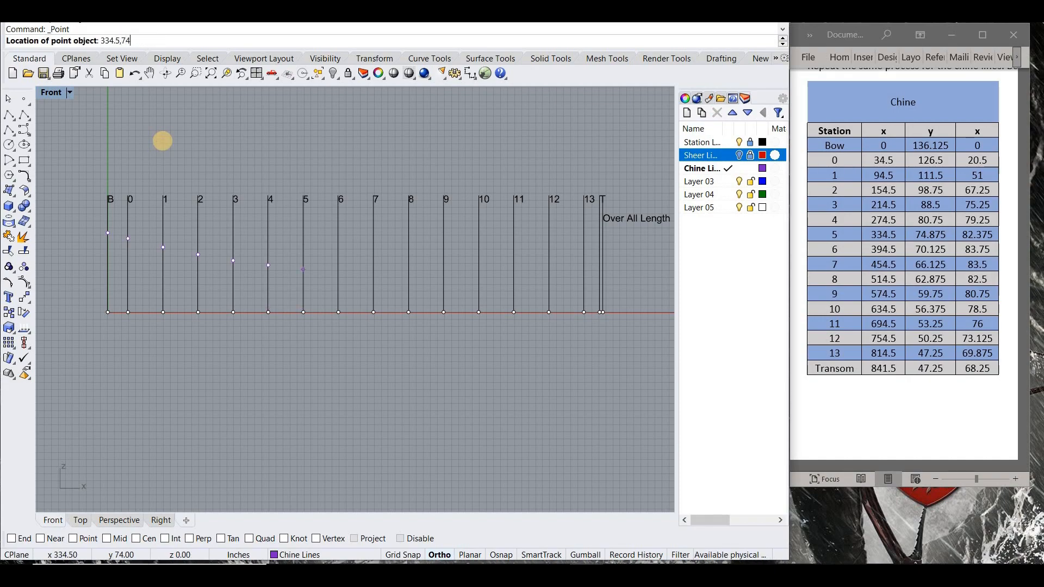
type(".875,82.375")
key("Return")
key("Return")
type("394.5,70.1")
type("25,83.75")
key("Return")
key("Return")
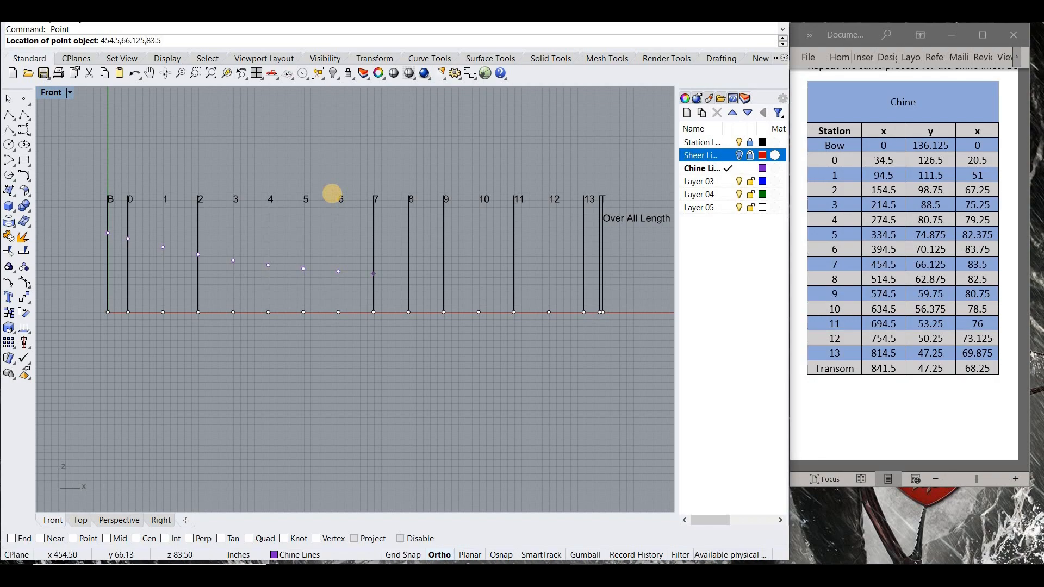
- Place the chine points for station 7 at 454.5,66.125,83.5 and station 8 at 514.5,62.875,82.5
key("Return")
right_click_drag(410, 237, 319, 225)
key("Return")
type("514.5")
key("Return")
scroll(315, 262, "down", 12)
scroll(315, 262, "up", 12)
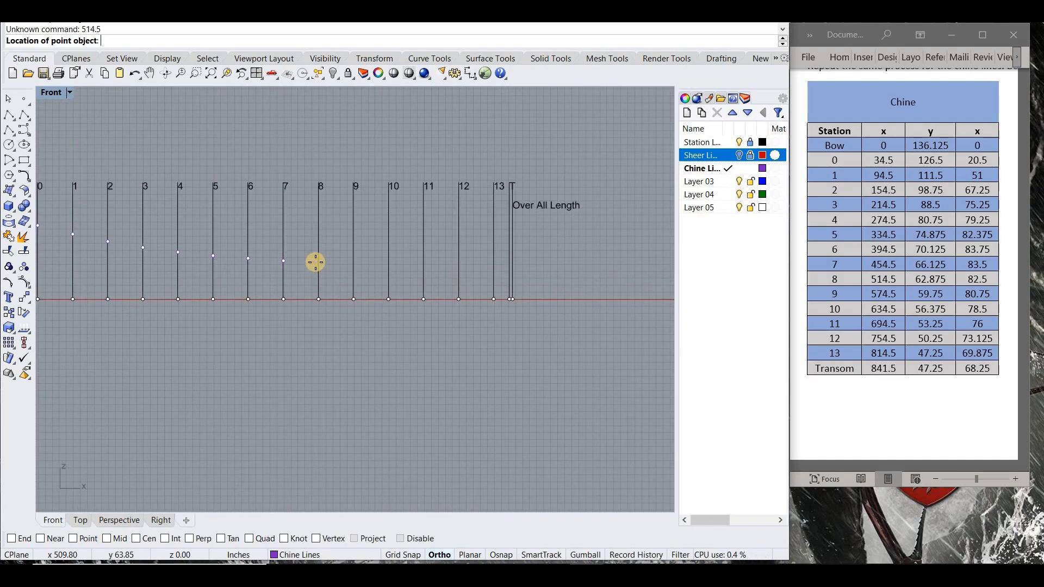
right_click_drag(320, 255, 309, 255)
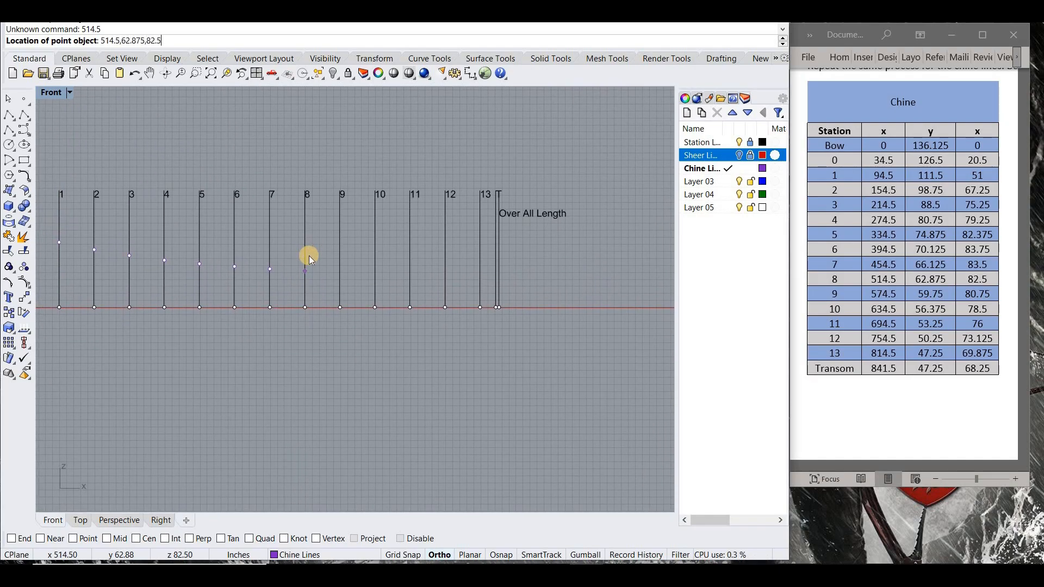
key("Return")
key("Return")
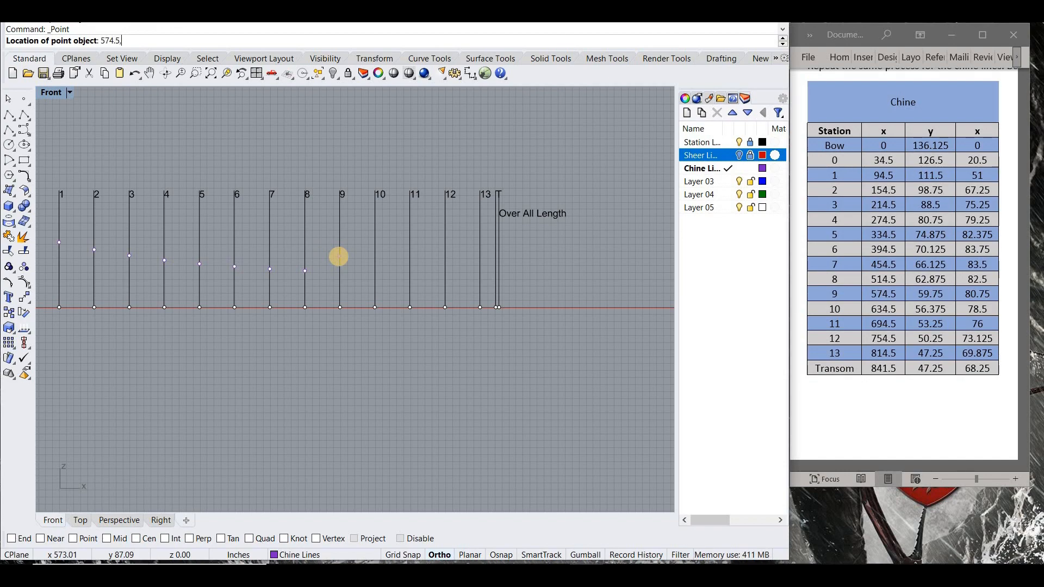
- Place the chine points for station 9 at 574.5,59.75,80.75, station 10 at 634.5,56.375,78.5 and station 11 at 694.5,53.25,76
type("574.5,59.75,80.75")
key("Return")
key("Return")
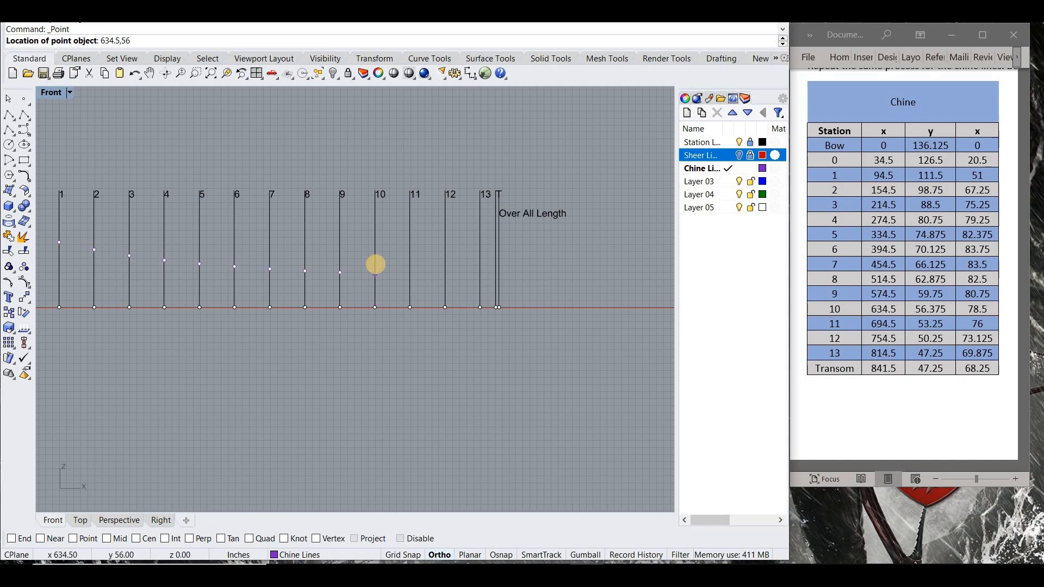
key("Return")
key("Return")
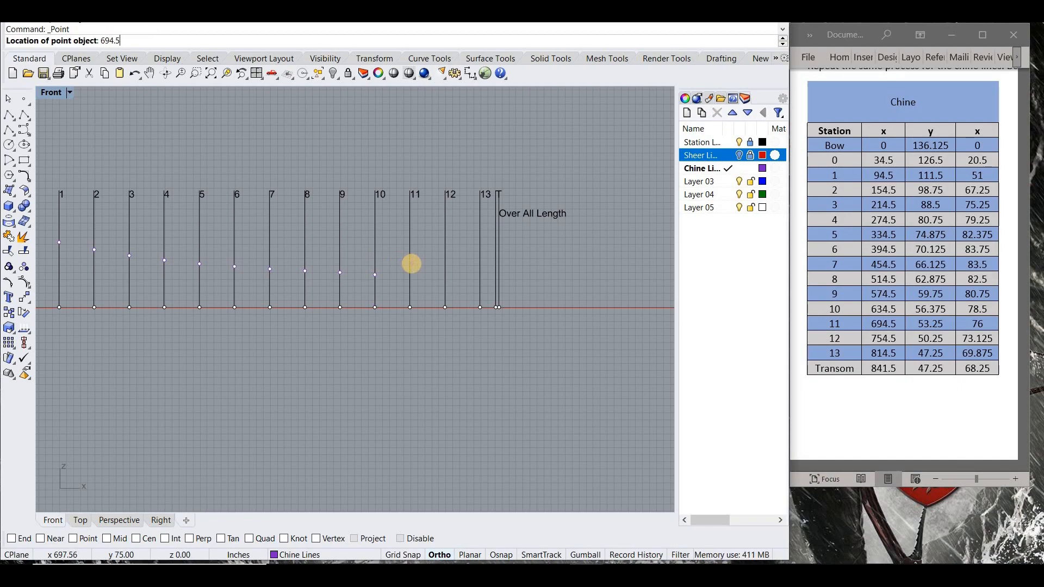
type("76")
key("Return")
- Place the chine points for station 12 at 754.5,50.25,73.125, station 13 at 814.5,47.25,69.875 and the transom at 841.5,47.25,68.25
key("Return")
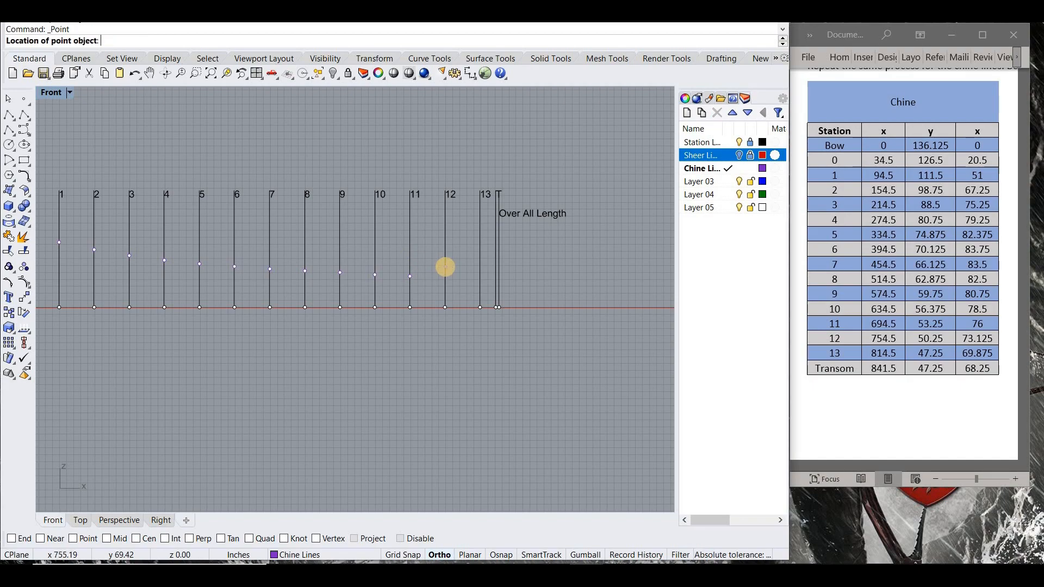
type("754.5,50.25,73.125")
key("Return")
key("Return")
type("814.5,47.25,69.875")
key("Return")
key("Return")
type("841.5,47.25,68.25")
key("Return")
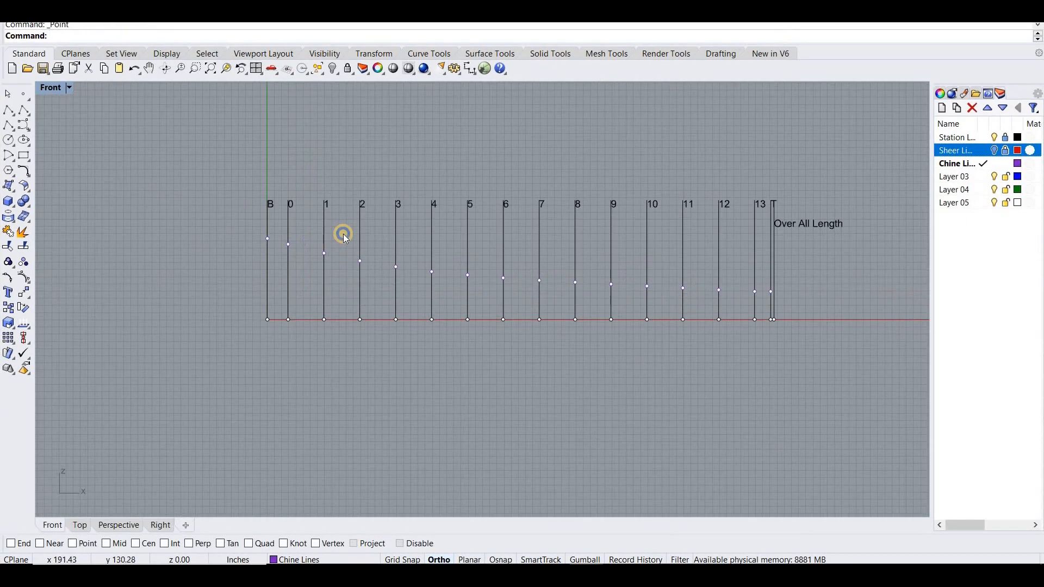
- In the four-viewport layout, enable Point snap and start a degree-3 control point curve from the bow's chine point through station 5
double_click(51, 87)
right_click_drag(641, 247, 892, 199)
left_click(22, 111)
left_click(73, 544)
left_click(132, 376)
left_click(143, 379)
left_click(160, 383)
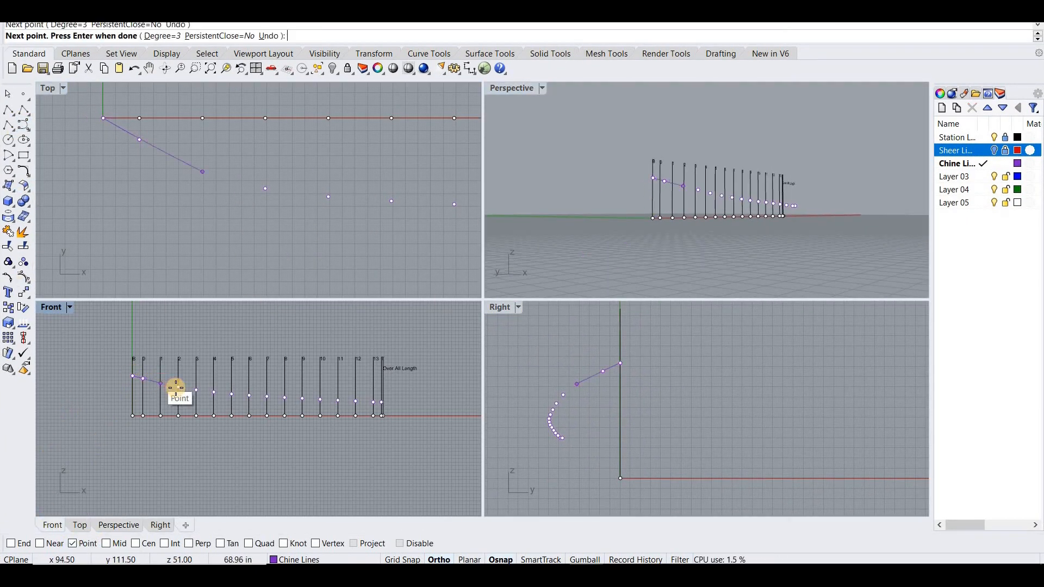
left_click(178, 388)
left_click(197, 390)
left_click(215, 392)
left_click(232, 395)
- Continue the chine curve through the points of stations 6 to 13 and finish it at the transom point
left_click(250, 396)
left_click(267, 397)
left_click(285, 398)
left_click(303, 399)
left_click(320, 400)
left_click(338, 401)
left_click(356, 402)
left_click(374, 402)
left_click(381, 403)
right_click(383, 404)
scroll(200, 177, "up", 3)
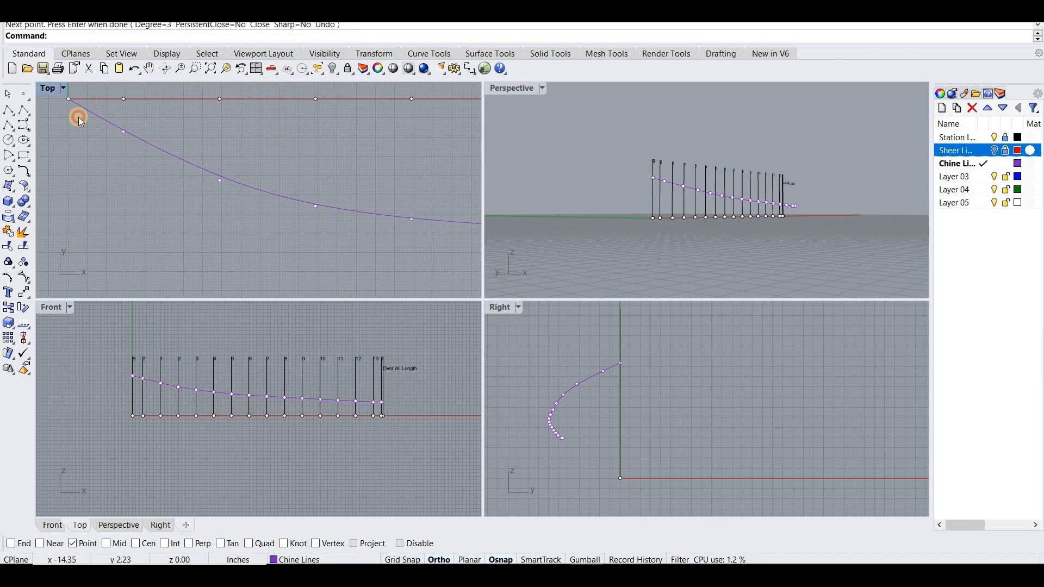
- In the enlarged Top view, move the chine curve's forward control points outward so the curve meets the station points
double_click(52, 89)
scroll(59, 101, "down", 3)
scroll(517, 263, "up", 2)
right_click_drag(517, 263, 489, 297)
scroll(489, 298, "up", 6)
left_click(490, 298)
scroll(488, 288, "up", 9)
left_click(487, 280)
left_click_drag(486, 288, 456, 297)
scroll(525, 305, "down", 8)
scroll(460, 285, "up", 8)
left_click(460, 284)
left_click(507, 317)
scroll(506, 308, "down", 9)
scroll(568, 329, "up", 14)
left_click_drag(563, 330, 563, 322)
scroll(575, 348, "up", 6)
- Turn off Point snap and fine-tune the chine curve's control points around stations 1 and 2 in the Top view
left_click(81, 544)
left_click_drag(460, 341, 460, 326)
scroll(460, 326, "down", 10)
scroll(206, 318, "up", 6)
left_click(358, 292)
scroll(350, 307, "down", 6)
scroll(315, 295, "up", 10)
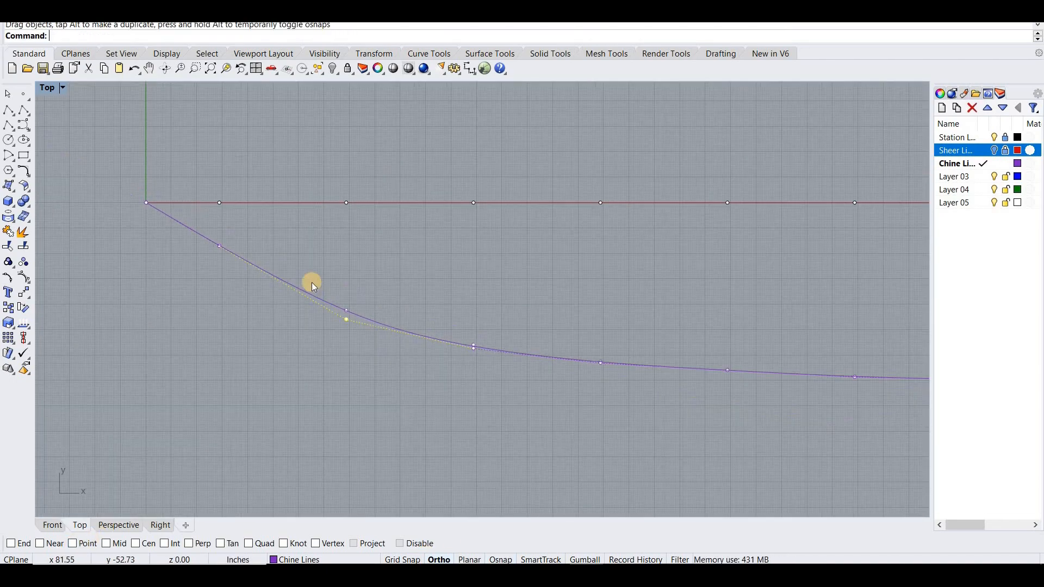
left_click(290, 297)
left_click(296, 325)
- Check the chine curve further aft in the Top view and nudge its control points to follow the remaining station points
scroll(396, 310, "down", 6)
scroll(355, 312, "up", 10)
left_click_drag(382, 317, 405, 294)
scroll(382, 320, "down", 10)
scroll(155, 183, "up", 6)
scroll(114, 185, "down", 10)
scroll(428, 310, "up", 10)
scroll(501, 327, "down", 10)
scroll(587, 336, "up", 10)
left_click_drag(507, 297, 508, 304)
scroll(508, 313, "down", 12)
- Run the Smooth command on the forward part of the chine curve in the Top view
left_click(310, 321)
left_click(336, 285)
type("Smoo")
key("Return")
left_click_drag(134, 438, 164, 437)
left_click(130, 543)
scroll(287, 319, "down", 5)
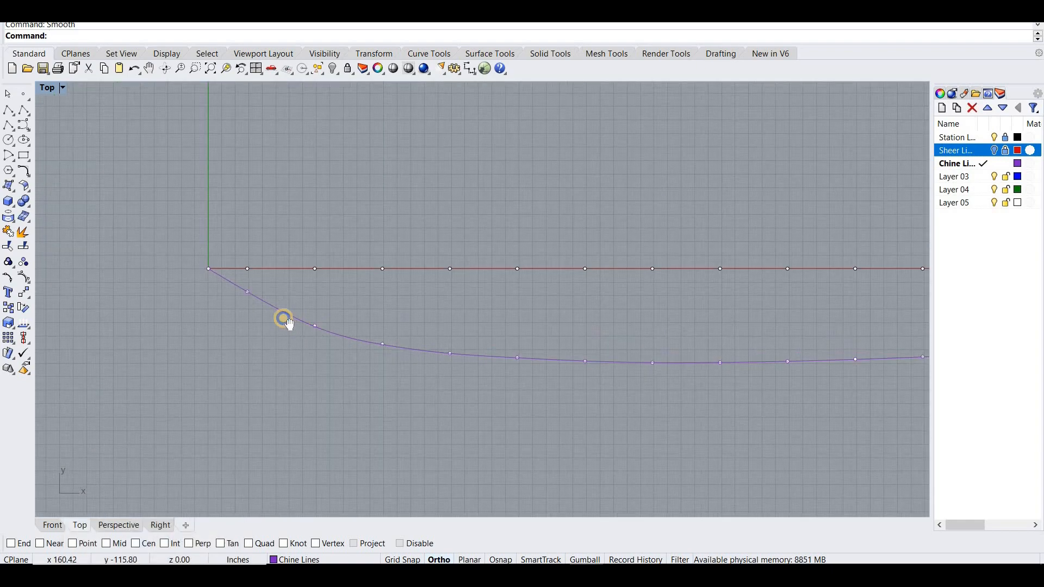
- Return to the four-viewport layout and maximize the Front view, framing the forward end of the chine curve
scroll(311, 319, "up", 2)
scroll(198, 244, "up", 6)
double_click(47, 88)
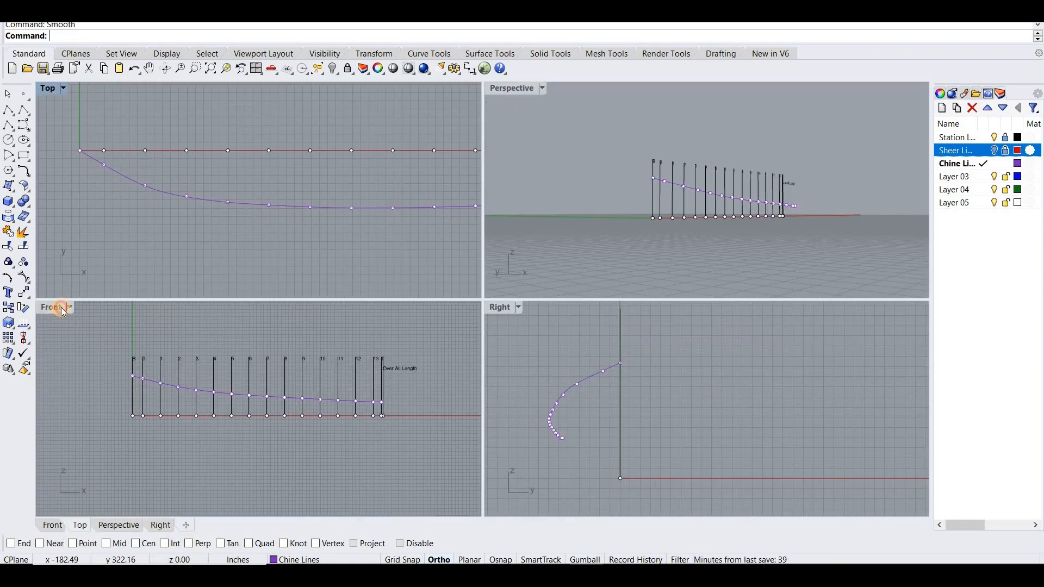
double_click(54, 308)
scroll(211, 211, "up", 12)
scroll(211, 210, "up", 10)
right_click_drag(211, 209, 303, 238)
- Try to move a forward control point of the chine curve in the Front view, and undo the move
left_click(229, 221)
scroll(211, 211, "up", 6)
left_click(242, 238)
left_click_drag(241, 246, 245, 264)
key("ctrl+z")
- Adjust the height of the chine curve's forward control points in the Front view so the curve meets the station points
scroll(287, 305, "down", 20)
left_click(368, 331)
scroll(355, 326, "up", 10)
left_click(357, 326)
left_click_drag(357, 326, 342, 337)
scroll(342, 333, "down", 10)
scroll(389, 291, "up", 10)
left_click_drag(392, 289, 387, 351)
scroll(400, 300, "down", 12)
scroll(376, 298, "up", 12)
- Move another chine control point vertically in the Front view to bring the curve onto its station point
scroll(374, 299, "up", 15)
scroll(378, 349, "down", 20)
scroll(538, 282, "down", 10)
scroll(277, 256, "up", 15)
left_click_drag(254, 239, 254, 254)
scroll(253, 253, "down", 20)
- Examine how closely the chine curve follows the station points along its length in the Front view
right_click_drag(221, 254, 476, 224)
scroll(313, 194, "up", 20)
left_click_drag(312, 194, 294, 209)
scroll(295, 209, "down", 20)
right_click_drag(294, 209, 552, 299)
scroll(363, 263, "up", 20)
left_click_drag(367, 290, 278, 309)
scroll(238, 267, "down", 20)
right_click_drag(237, 268, 545, 311)
scroll(368, 305, "down", 8)
right_click_drag(335, 294, 268, 254)
- Return to the four-viewport layout, select all unlocked points with SelPt and delete them, keeping the chine curve
double_click(51, 88)
right_click_drag(642, 236, 598, 183)
left_click(217, 36)
type("SelPt")
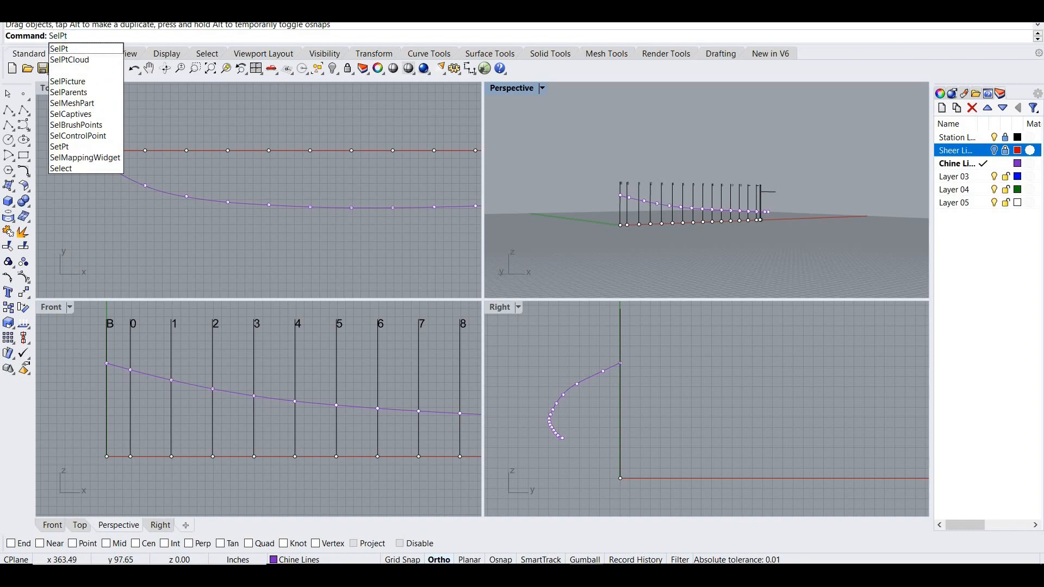
key("Return")
key("Delete")
- Show the sheer line layer to compare both curves in Perspective, maximize the Front view and hide the layer again
left_click(995, 152)
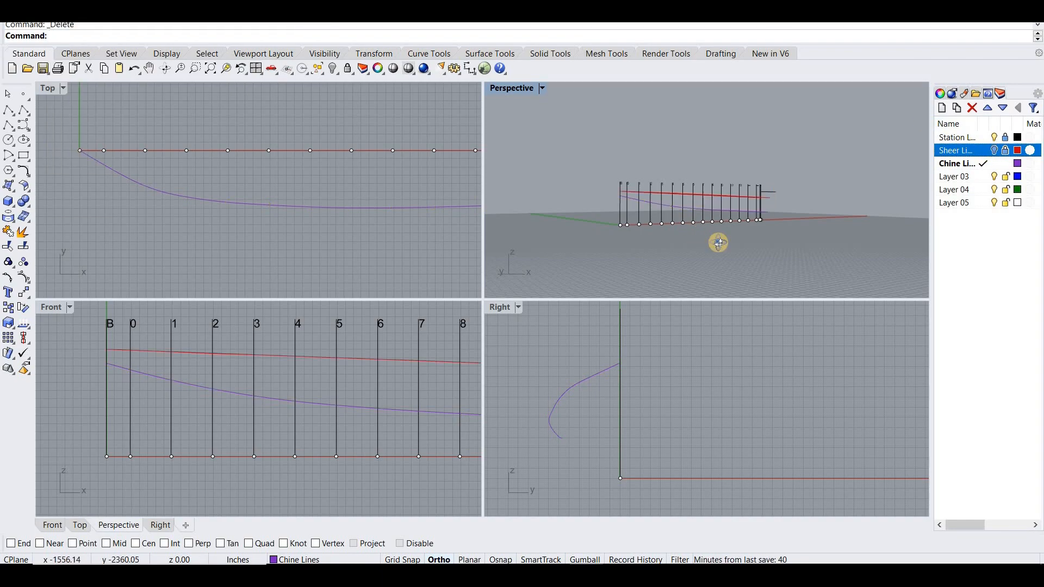
right_click_drag(783, 250, 651, 251)
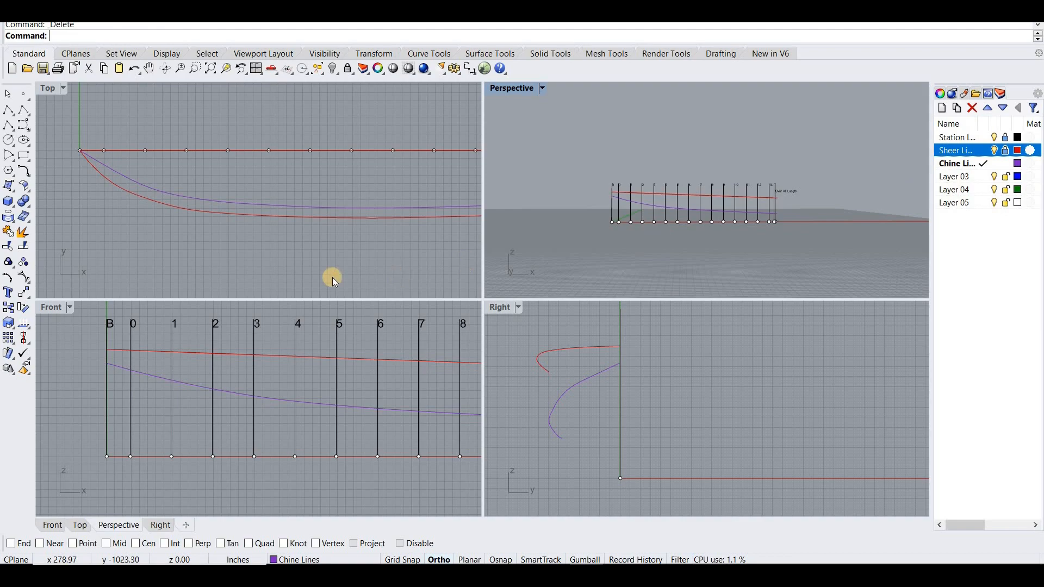
double_click(52, 308)
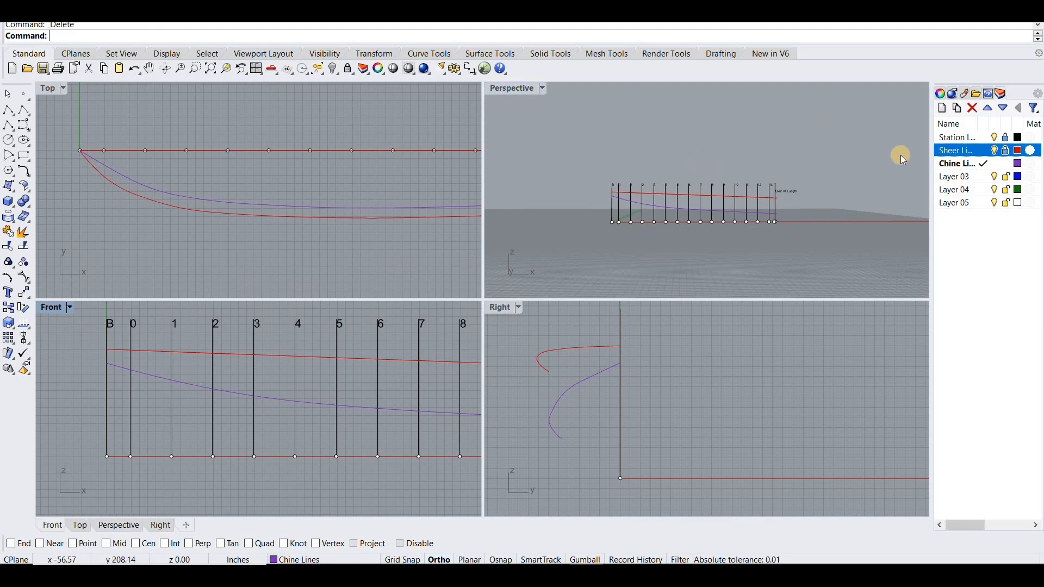
left_click(994, 151)
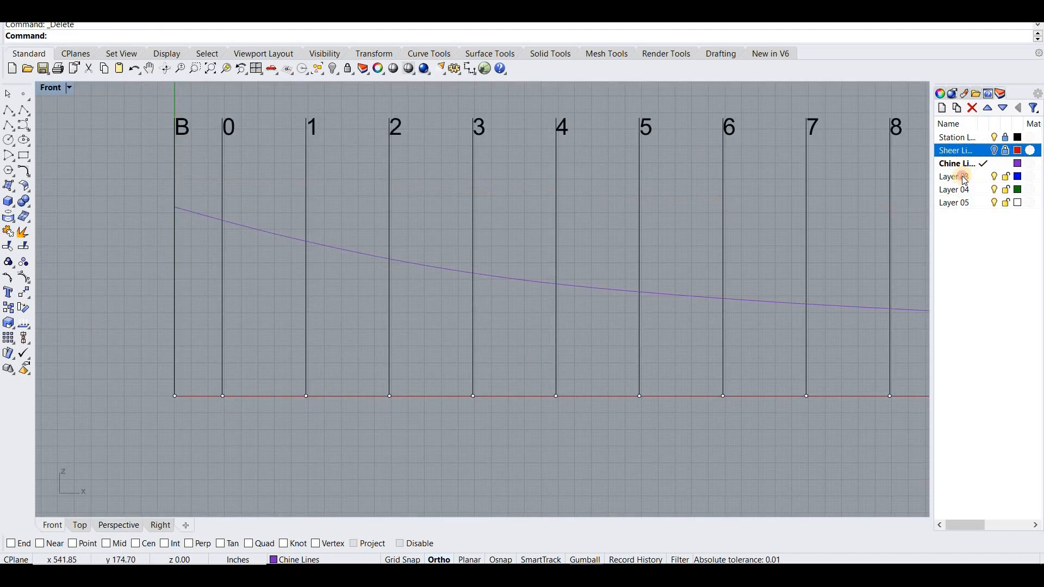
- Rename Layer 03 to Keel
left_click(959, 177)
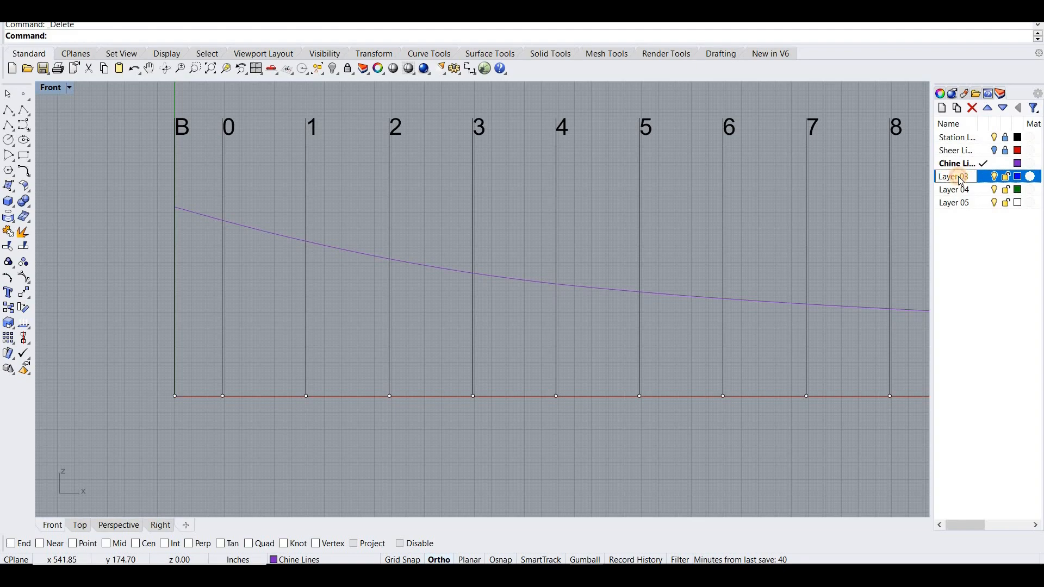
left_click(959, 177)
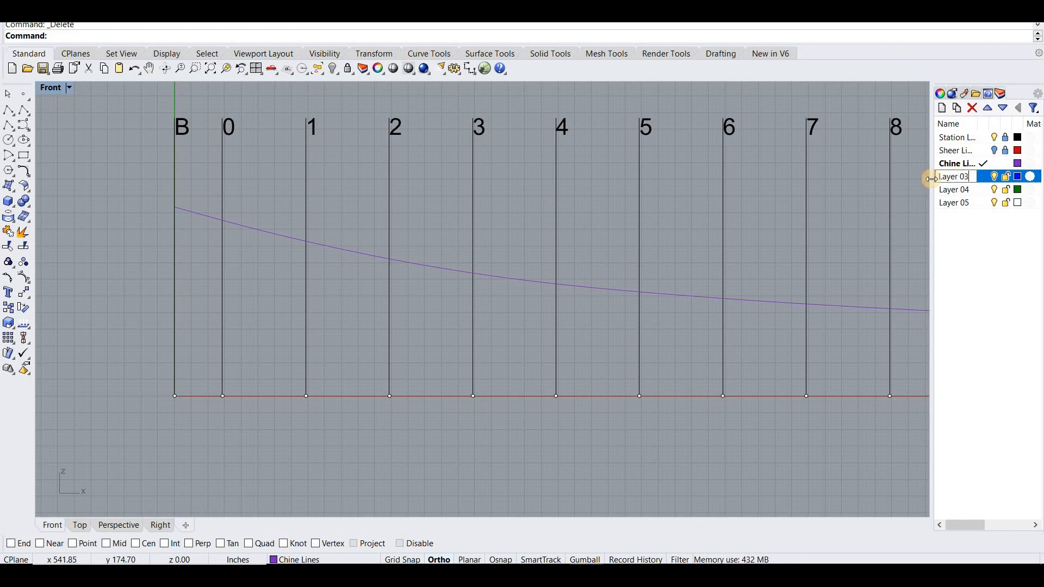
type("Keel")
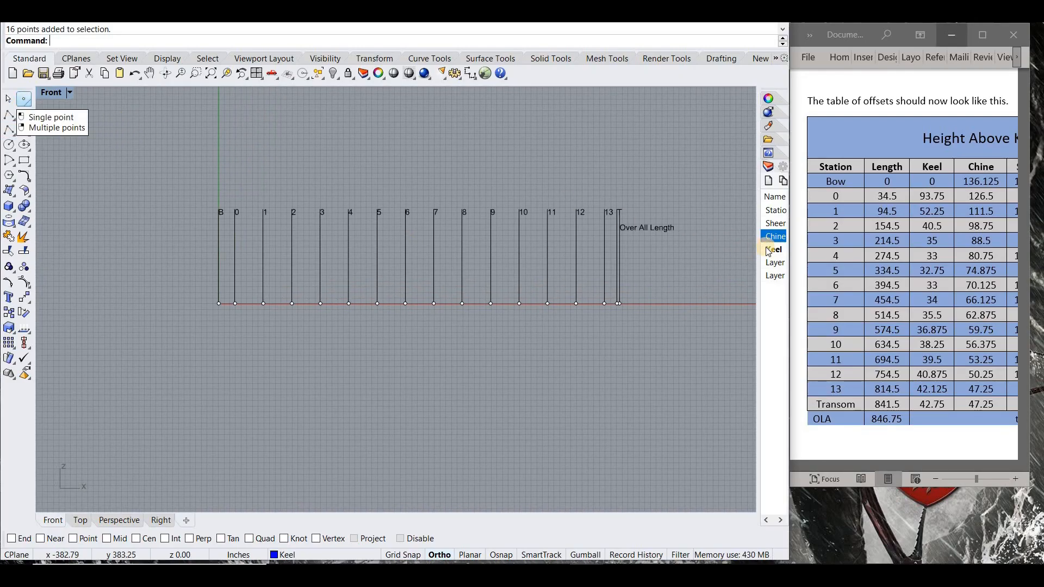
- Show the sheer line layer, enable End snap and place the keel's bow point at the sheer line's forward end
left_click_drag(678, 222, 757, 226)
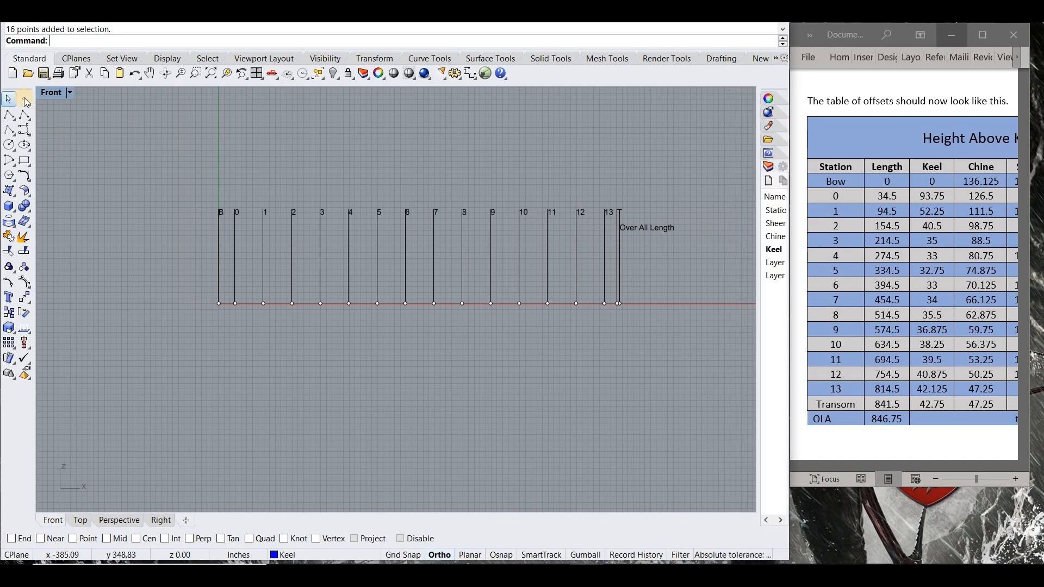
left_click(24, 99)
left_click_drag(758, 153, 654, 156)
left_click(716, 156)
scroll(153, 224, "up", 5)
left_click(11, 538)
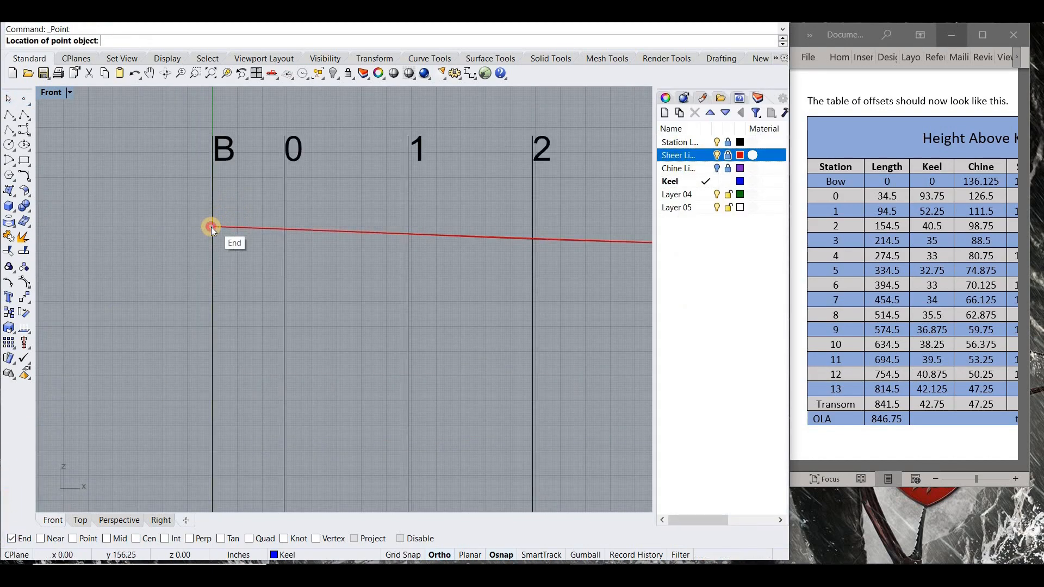
left_click(211, 227)
- Place the keel points for station 0 at 34.5,93.75 and station 1 at 94.5,52.25
scroll(187, 214, "down", 4)
right_click(66, 152)
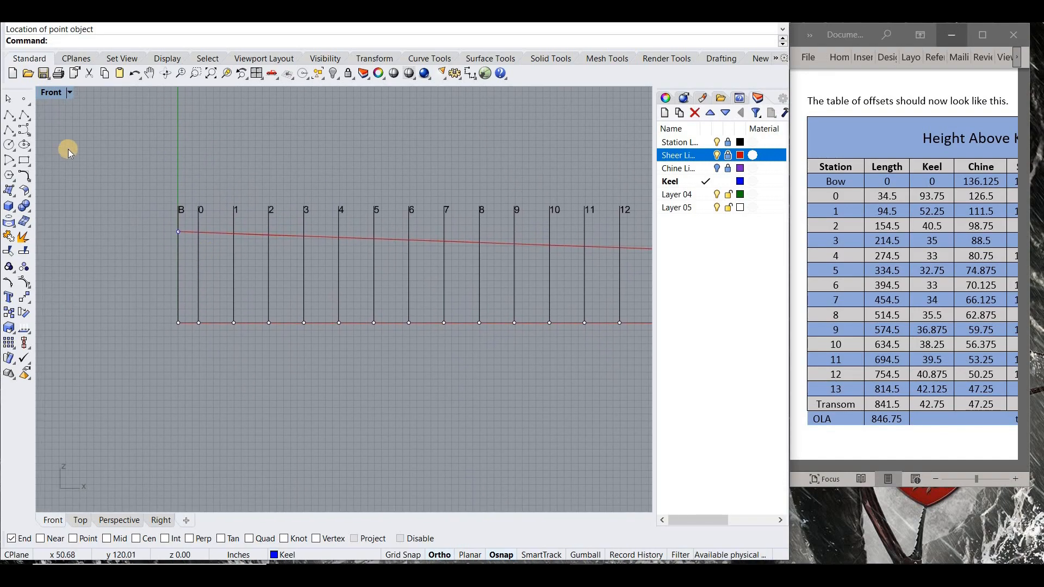
type("34.5,93.75")
key("Return")
type("94.5,")
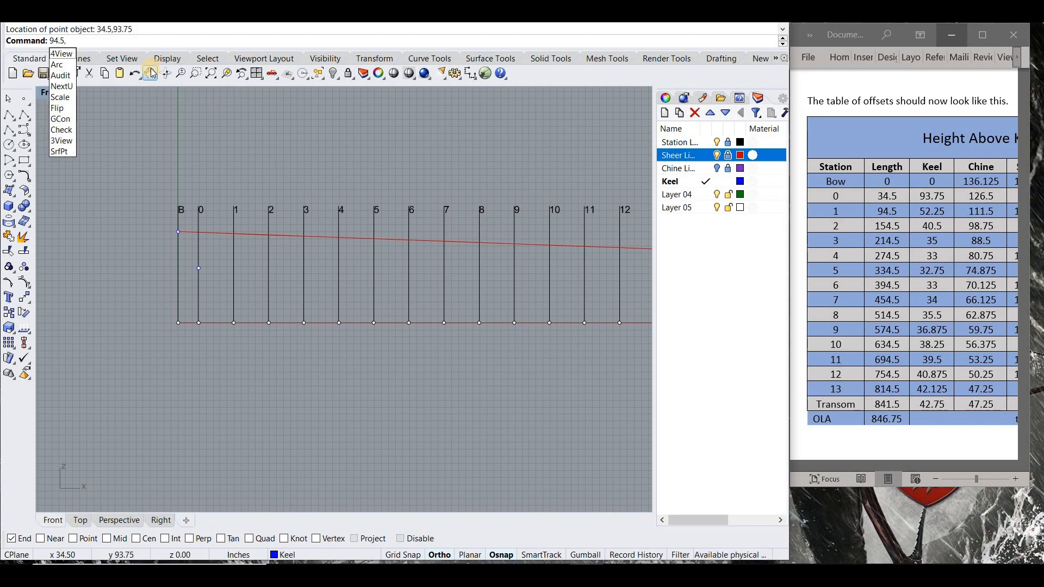
type("52.25")
key("Return")
type("154.5,40.5")
key("Return")
key("Return")
type("94.5,52.25")
- Place the keel points for station 2 at 154.5,40.5 and station 3 at 214.5,35
key("Return")
key("Return")
type("154.5,40.5")
key("Return")
key("Return")
type("214")
type(".5,35")
- Place the keel points for station 4 at 274.5,33, station 5 at 334.5,32.75 and station 6 at 394.5,33
key("Return")
key("Return")
type("274.5,33")
key("Return")
key("Return")
type("334.5,32.75")
key("Return")
key("Return")
type("394.5,33")
- Place the keel points for station 7 at 454.5,34 and station 8 at 514.5,35.5
key("Return")
key("Return")
type("454.5,34")
key("Return")
key("Return")
type("514.5,")
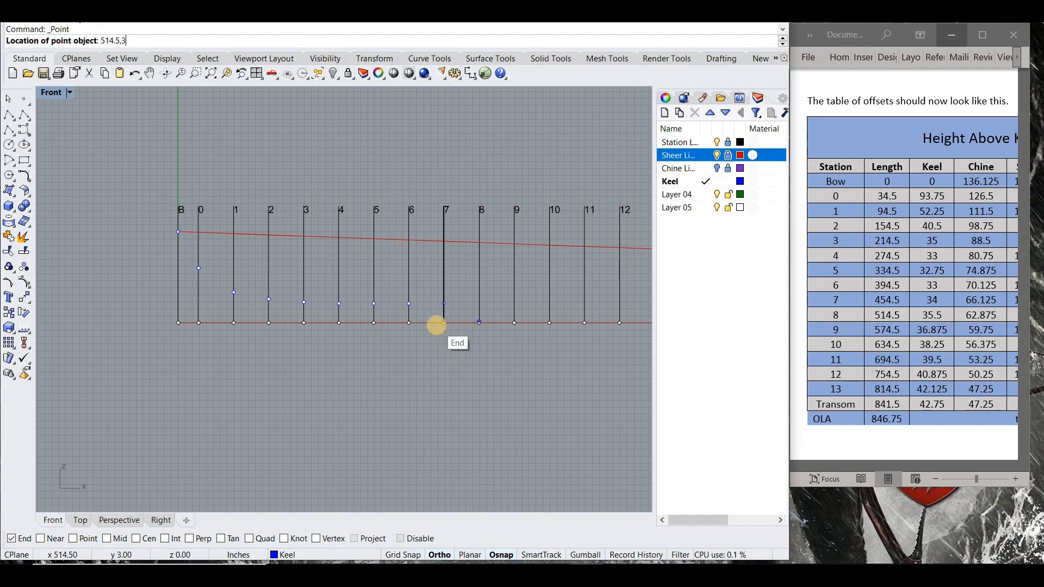
type("35.5")
key("Return")
- Place the keel points for station 9 at 574.5,36.875, station 10 at 634.5,38.25 and station 11 at 694.5,39.5
right_click_drag(380, 312, 267, 303)
key("Return")
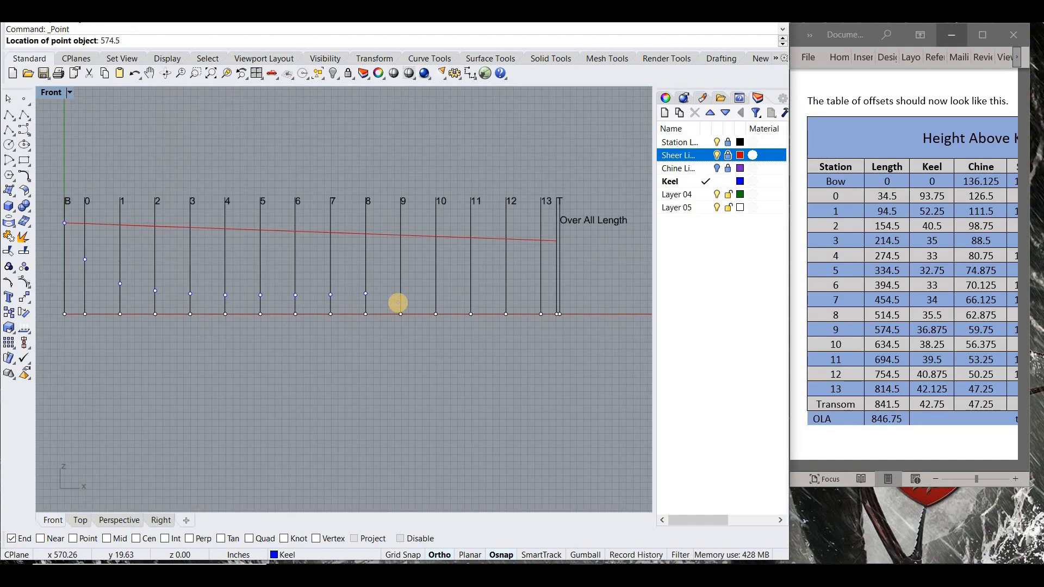
type("574.5,36.875")
key("Return")
key("Return")
type("63")
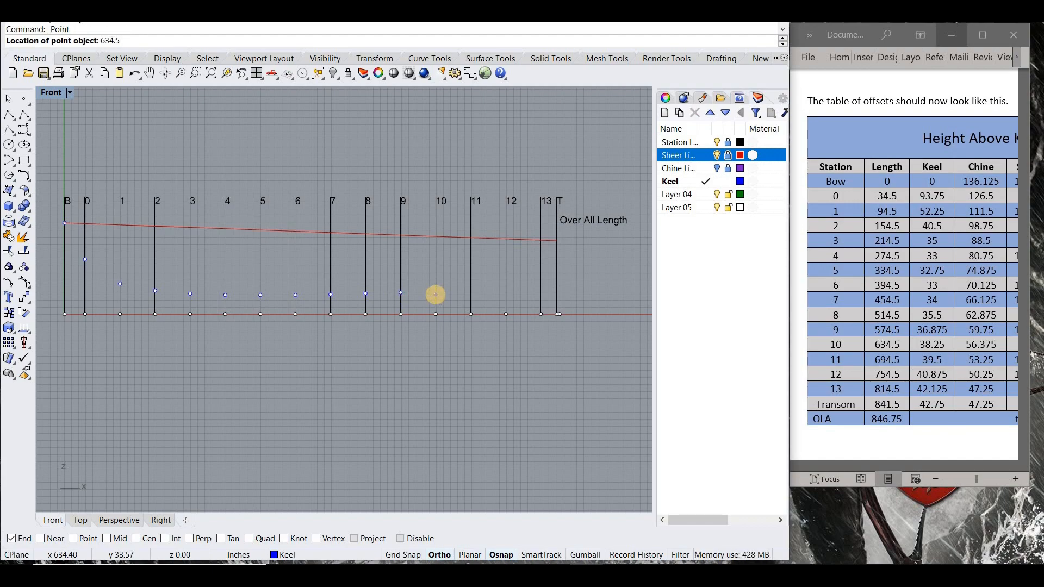
key("Return")
key("Return")
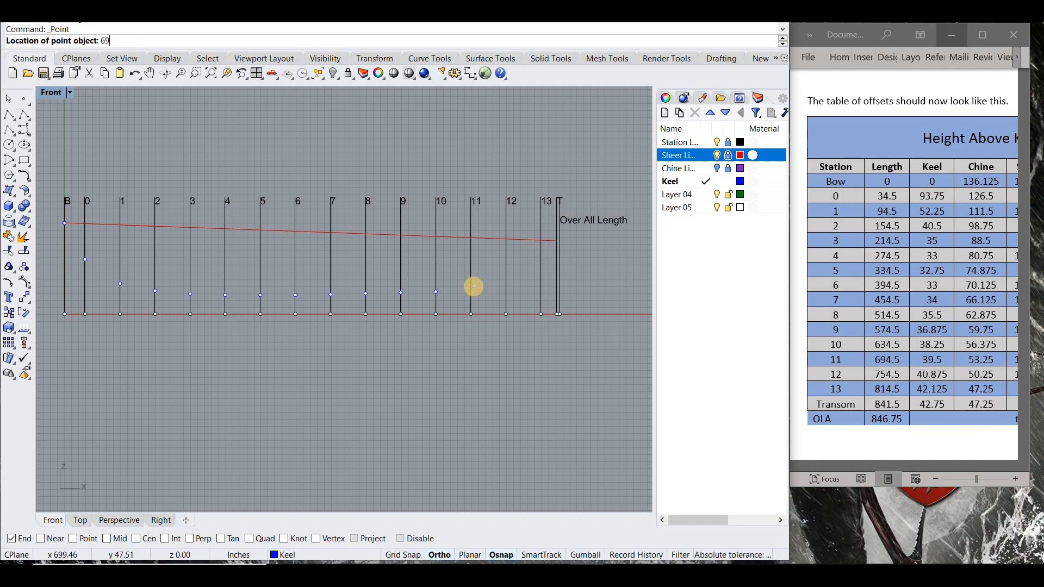
key("Return")
key("Return")
- Place the keel points for station 12 at 754.5,40.875 and station 13 at 814.5,42.125
type("754.5")
key("Return")
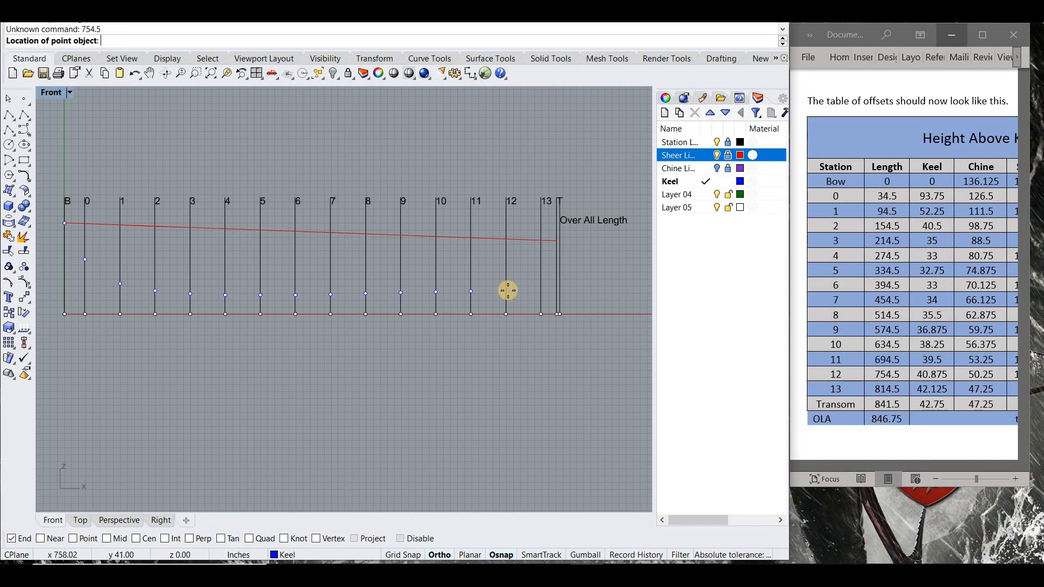
type("754.5,40.875")
key("Return")
key("Return")
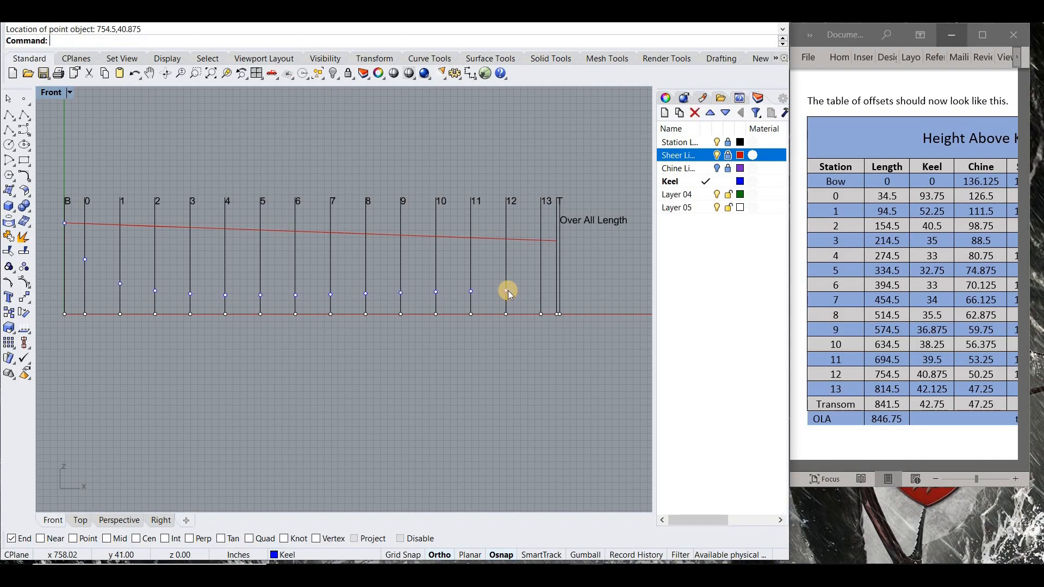
type("814.5,42.125")
key("Return")
key("Return")
- Place a keel point at 814.5,42.75 using the transom's keel height
type("814.5,")
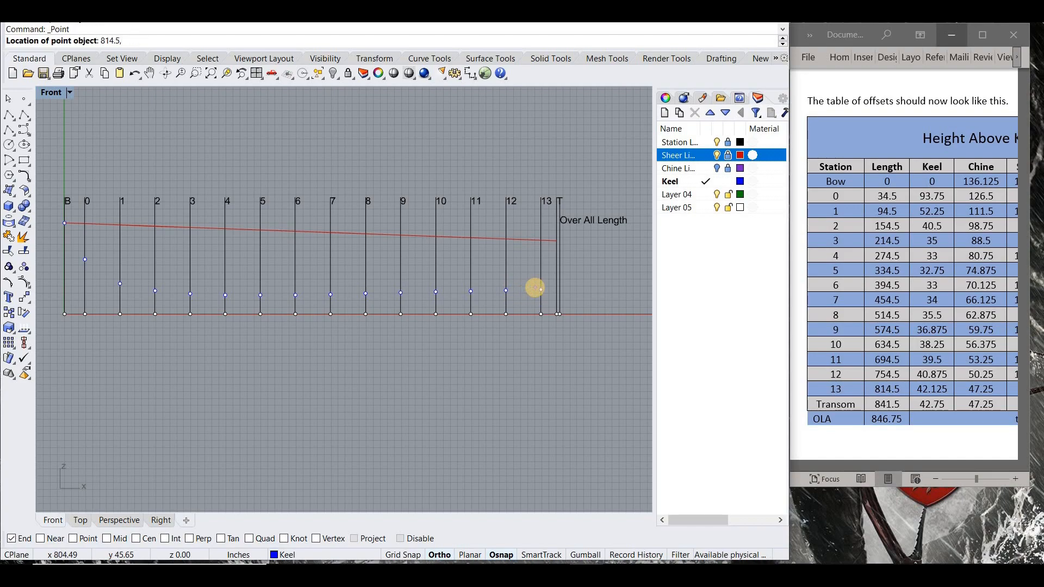
type("42.75")
key("Return")
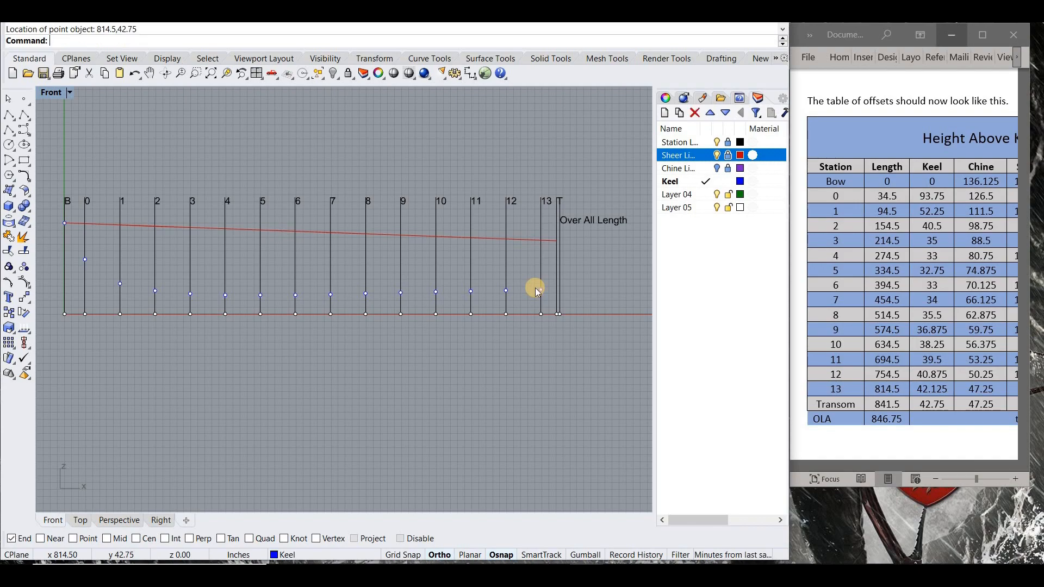
- Place the transom's keel point at 841.5,42.75
key("Return")
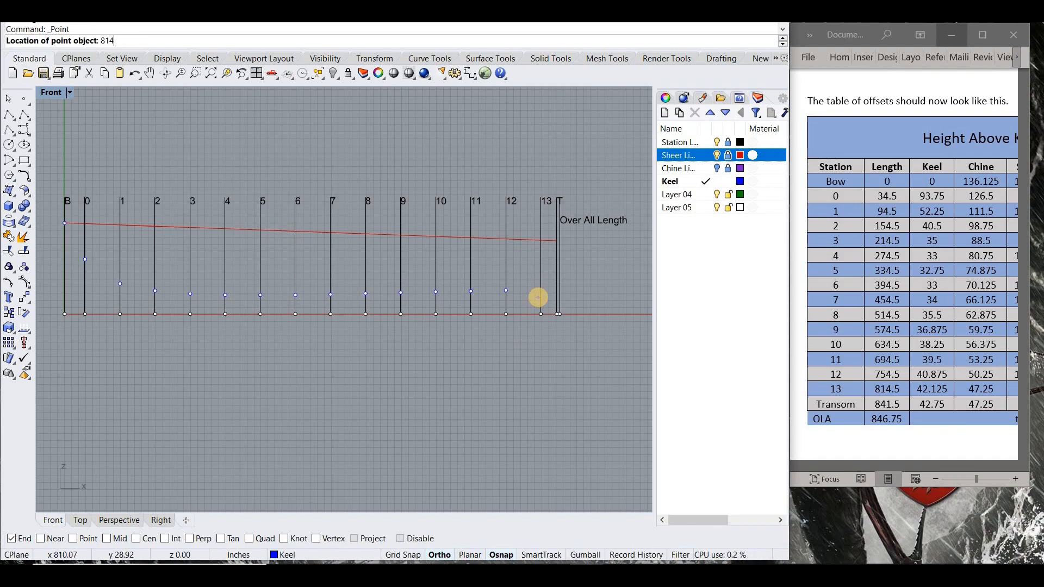
key("Return")
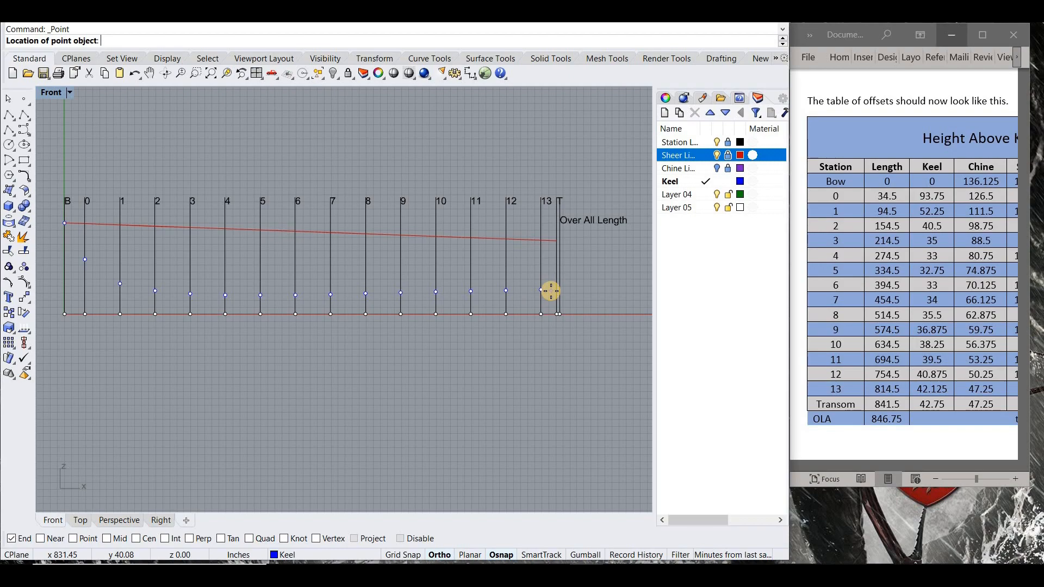
type("841.5,42.75")
key("Return")
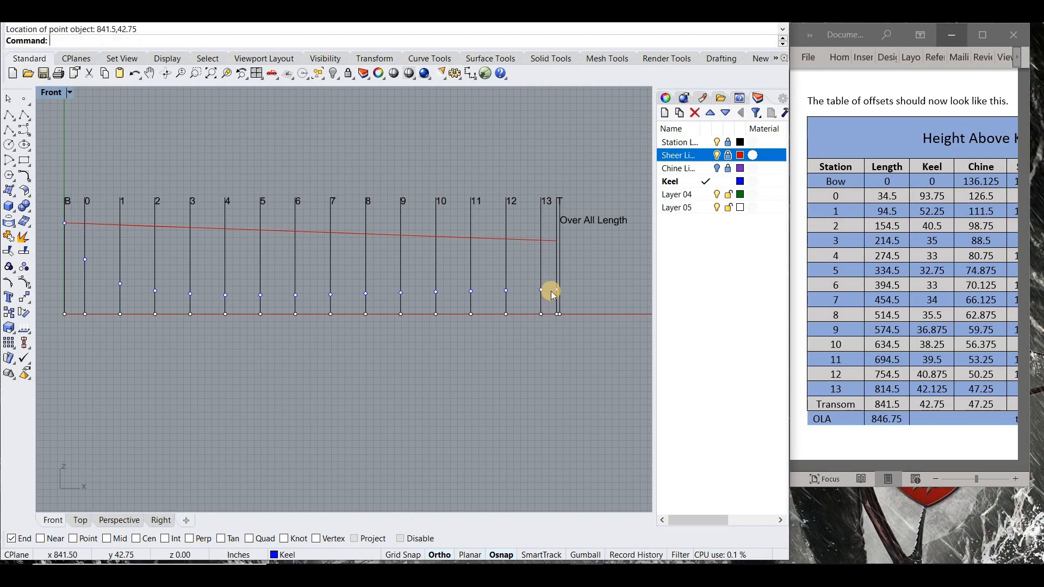
- Draw a degree-3 control-point curve on the Keel layer, picking the keel points from bow to transom with only Point snap enabled
left_click(742, 9)
right_click_drag(338, 262, 311, 251)
left_click(24, 125)
right_click(74, 545)
left_click(161, 211)
left_click(179, 248)
left_click(215, 272)
left_click(252, 280)
left_click(288, 283)
left_click(324, 284)
left_click(358, 284)
left_click(394, 284)
left_click(430, 284)
left_click(466, 283)
left_click(502, 282)
left_click(538, 282)
left_click(574, 281)
left_click(611, 280)
right_click(555, 281)
scroll(215, 276, "up", 14)
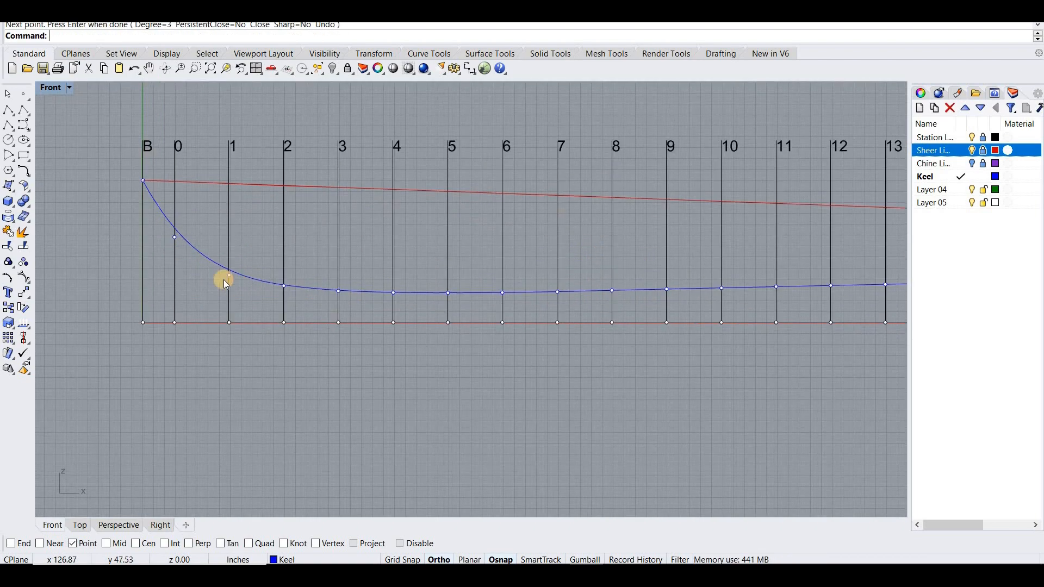
- Turn off Ortho and move the keel curve's forward control points so the curve meets the station 0 and 1 points
left_click(236, 248)
left_click(226, 257)
left_click(259, 290)
left_click_drag(227, 257, 168, 280)
scroll(226, 282, "down", 8)
scroll(142, 212, "up", 12)
left_click(202, 264)
left_click(240, 299)
left_click(439, 559)
scroll(170, 279, "down", 12)
scroll(261, 329, "up", 8)
left_click(237, 338)
scroll(256, 335, "down", 8)
- Smooth the keel curve in X with fixed boundaries, object coordinates, a 0.00113916 factor and 42 steps
left_click(256, 334)
type("smooth")
key("Return")
left_click_drag(545, 283, 512, 306)
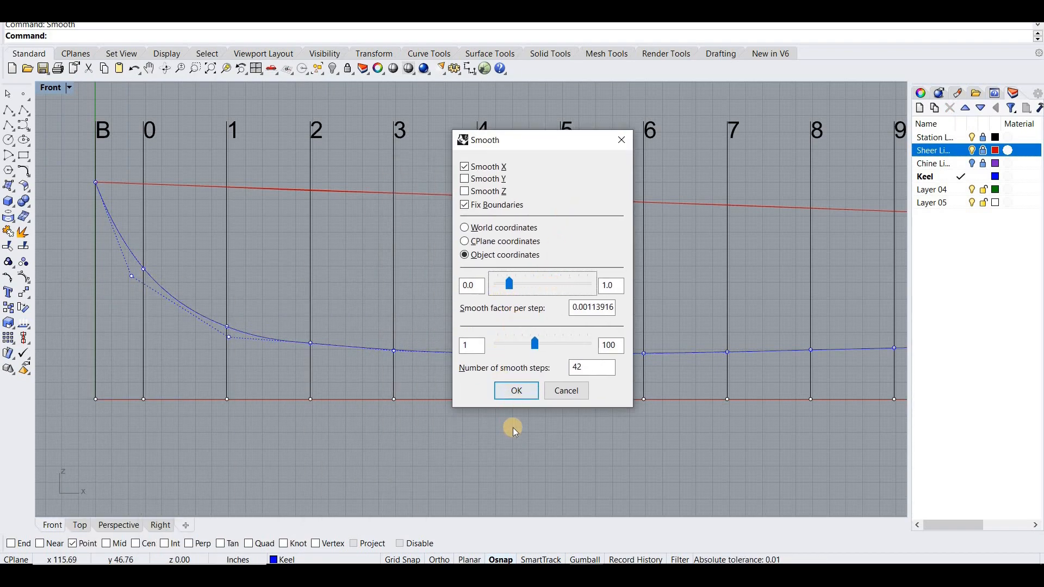
left_click(511, 390)
- Show the chine line layer and hide the station lines layer, viewing the hull lines in perspective
scroll(497, 390, "down", 5)
left_click(973, 161)
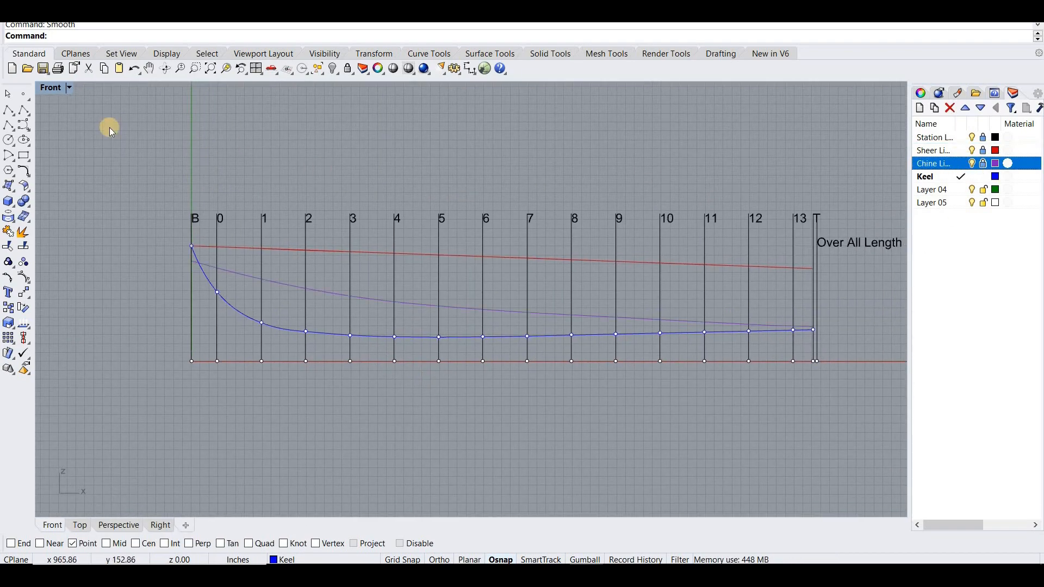
double_click(493, 90)
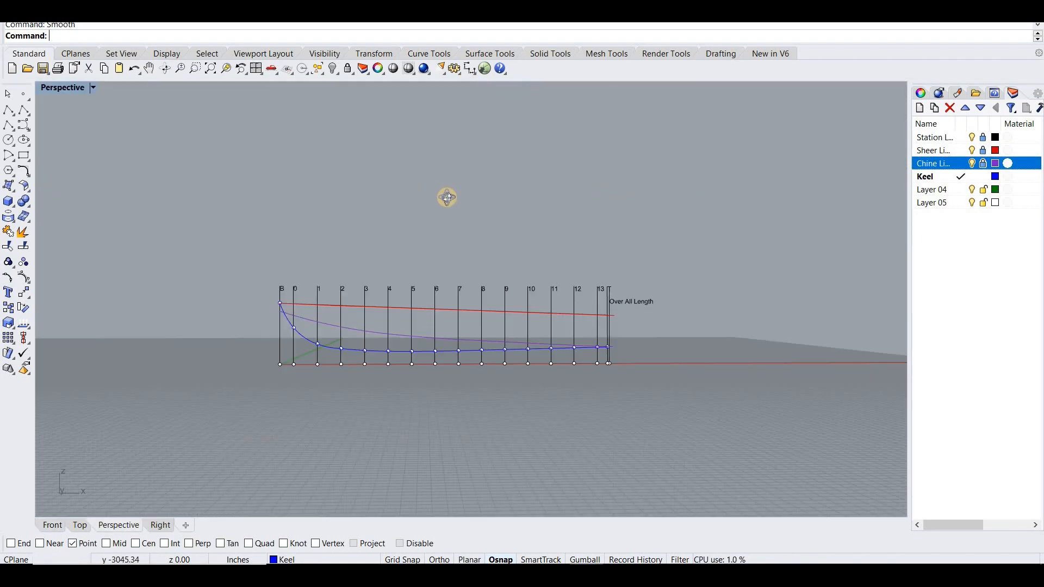
right_click_drag(447, 197, 319, 256)
left_click(972, 137)
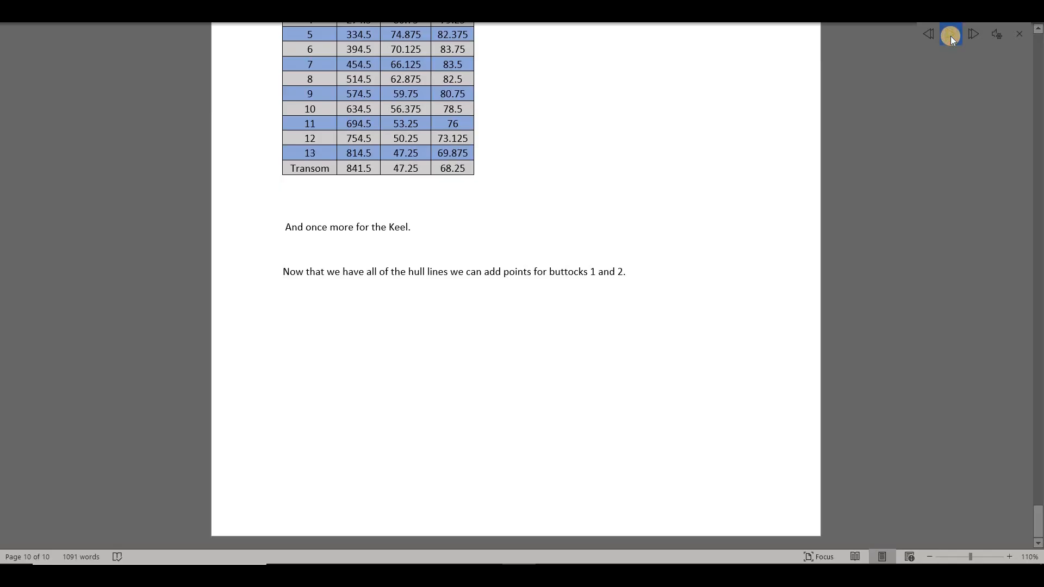
left_click(951, 35)
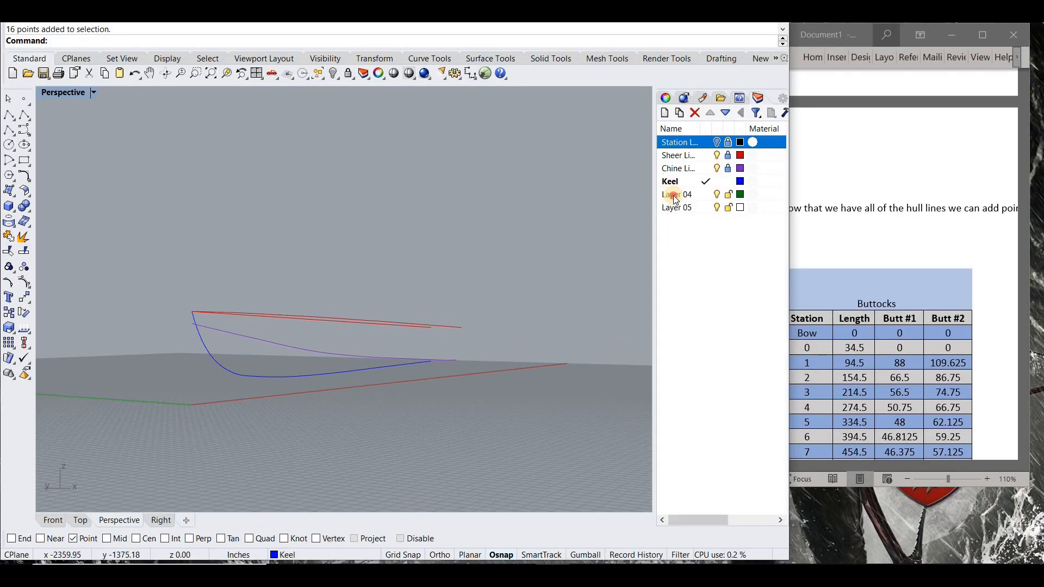
- Rename Layer 04 as Butt1 and Layer 05 as Butt2
left_click(674, 196)
left_click(674, 195)
type("Butt1")
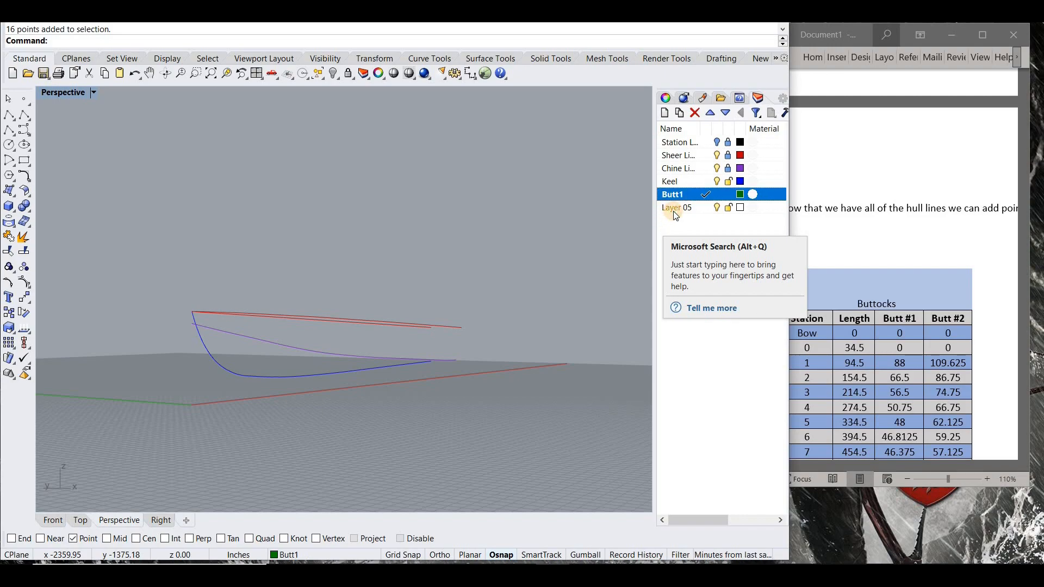
left_click(673, 210)
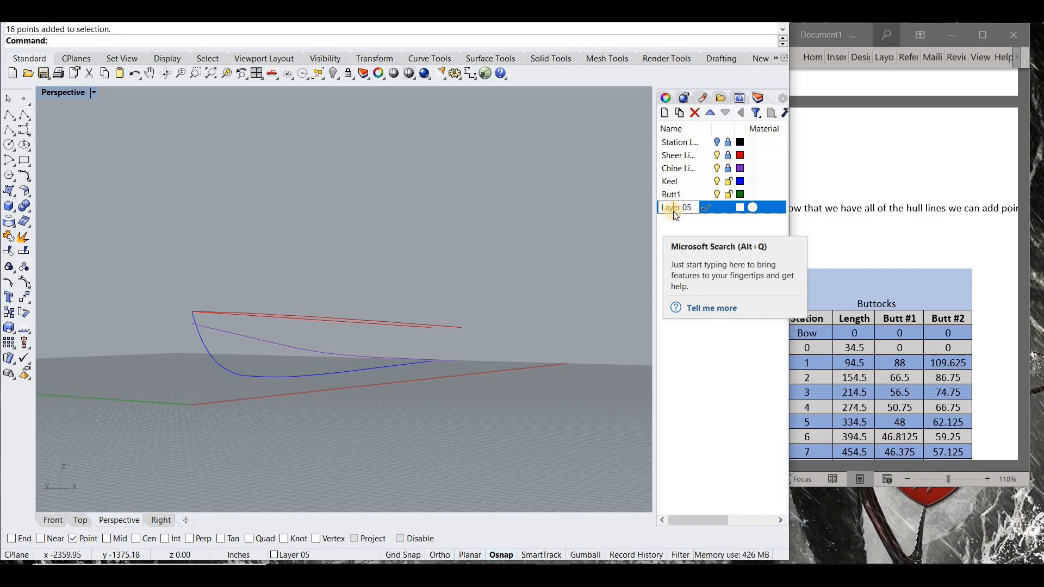
type("Butt2")
- Make Butt1 the current layer and lock Keel, leaving the station lines shown without sheer, chine and keel in the Front view
double_click(697, 196)
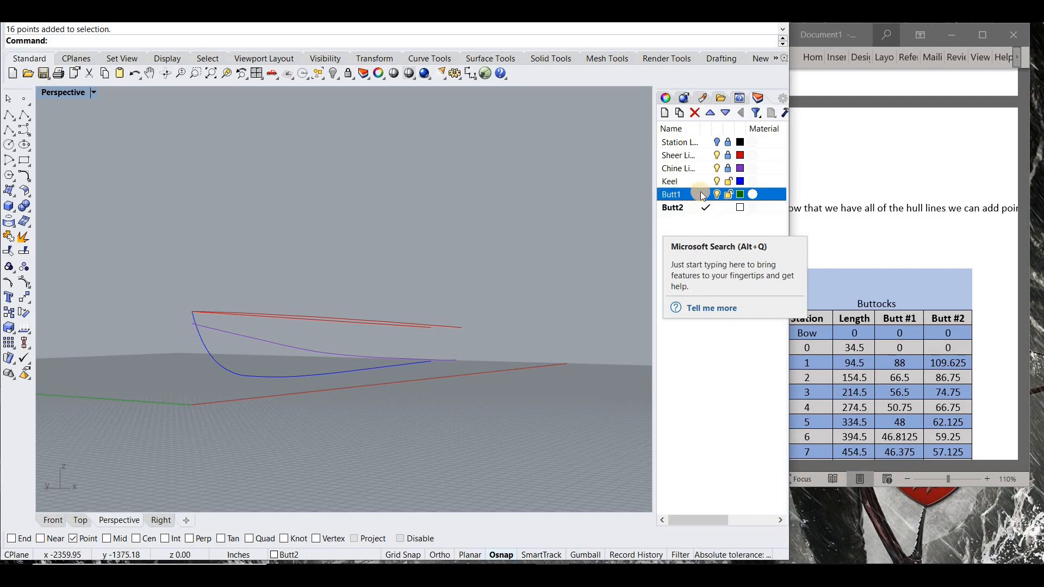
left_click(727, 181)
left_click(718, 182)
left_click(717, 168)
left_click(717, 156)
left_click(717, 142)
double_click(73, 94)
double_click(58, 308)
scroll(877, 289, "down", 5)
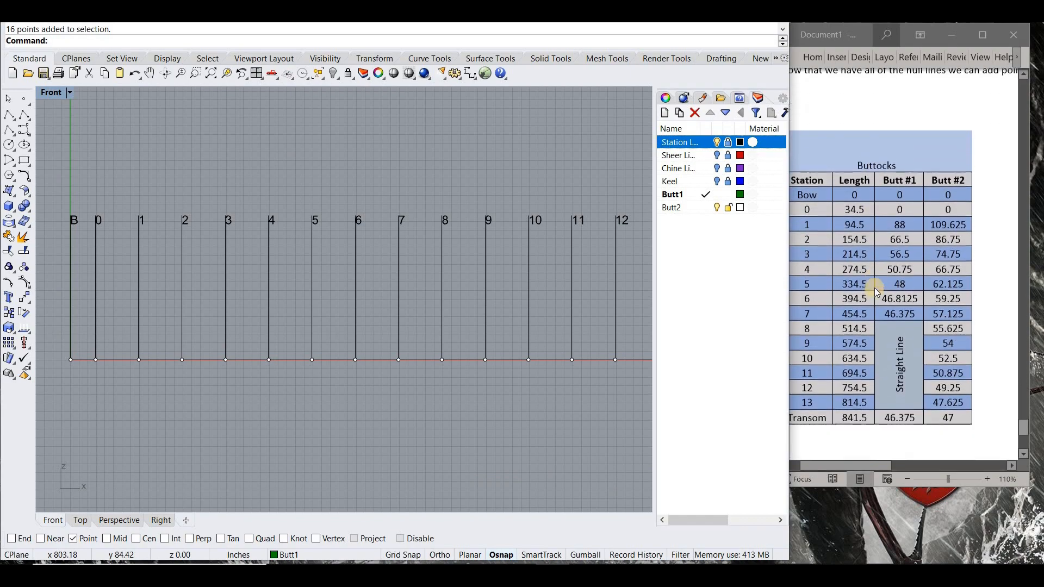
- Place the buttock 1 points for station 1 at 94.5,88 and station 2 at 154.5,66.5
left_click(24, 98)
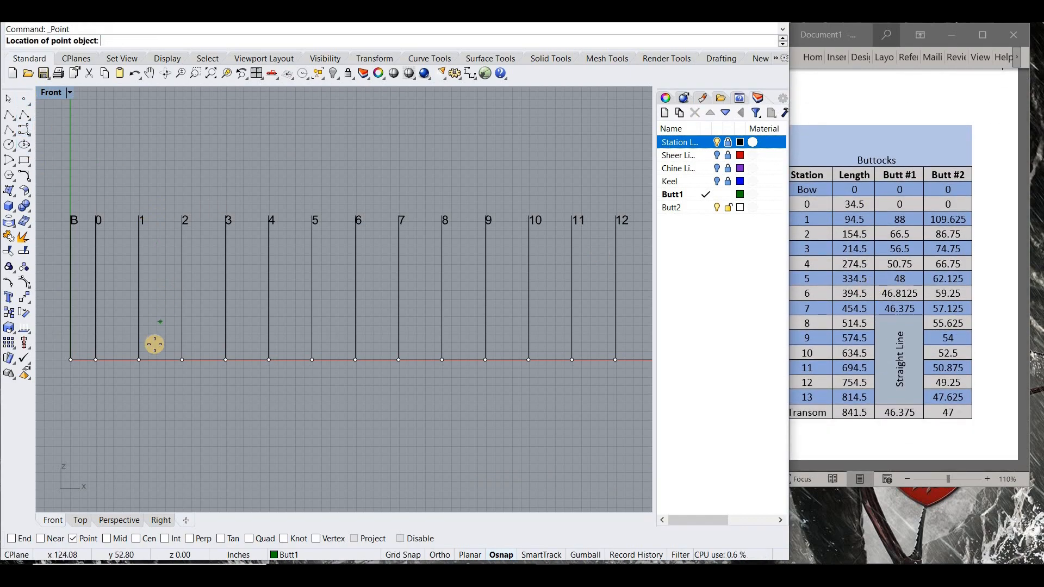
type("94.5,88")
key("Return")
key("Return")
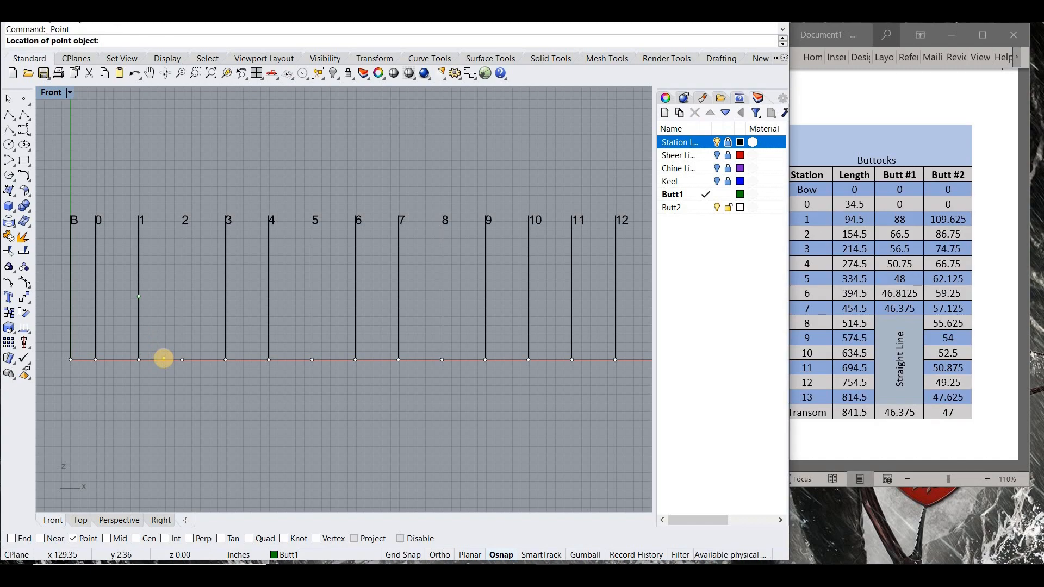
type("154.5,66.5")
- Place the buttock 1 points for station 3 at 214.5,56.5 and station 4 at 274.5,50.75
key("Return")
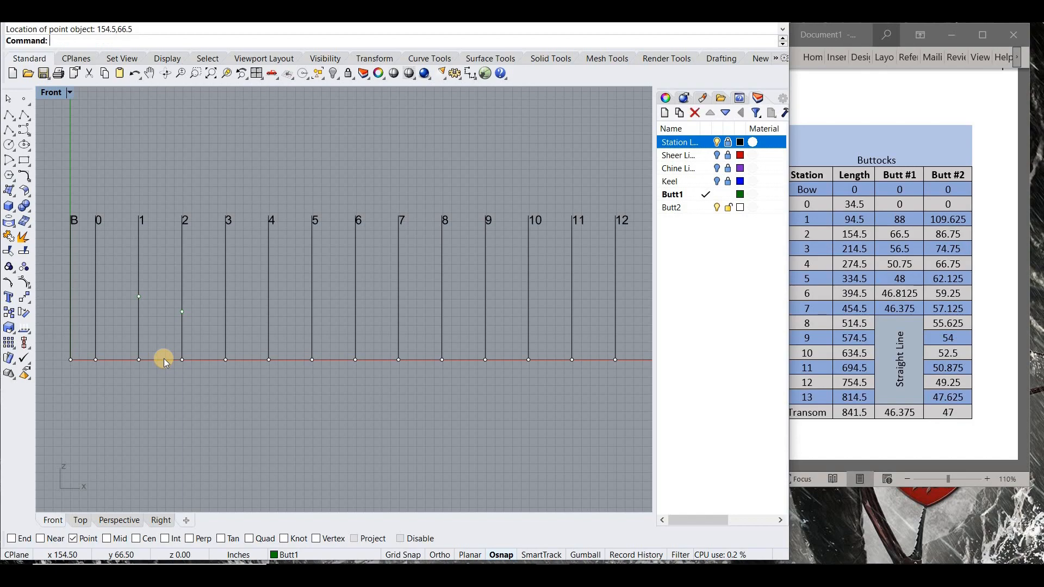
key("Return")
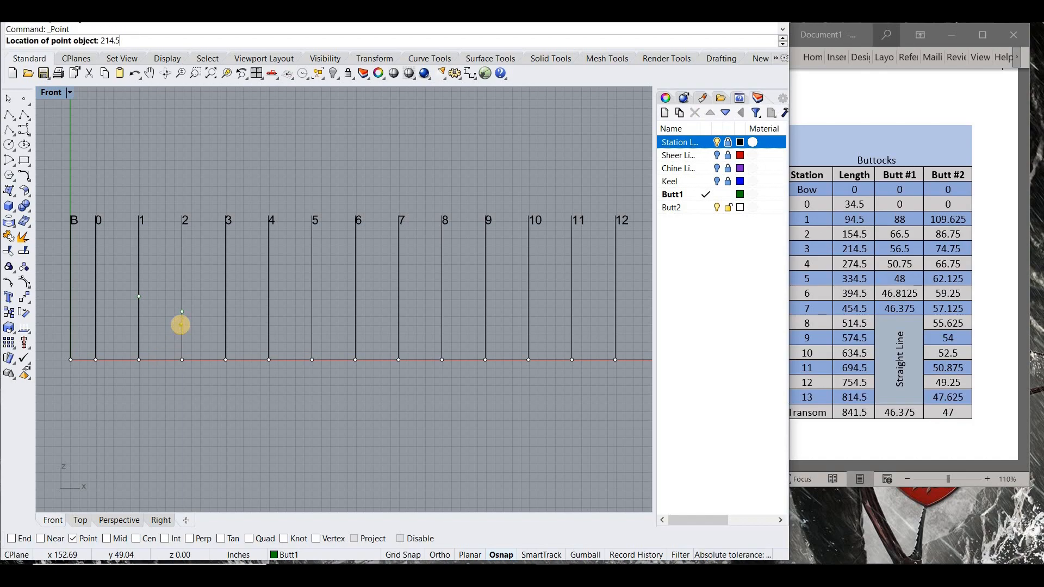
type("214.5,56.5")
key("Return")
key("Return")
key("BackSpace")
type("274.5,50.75")
key("Return")
key("Return")
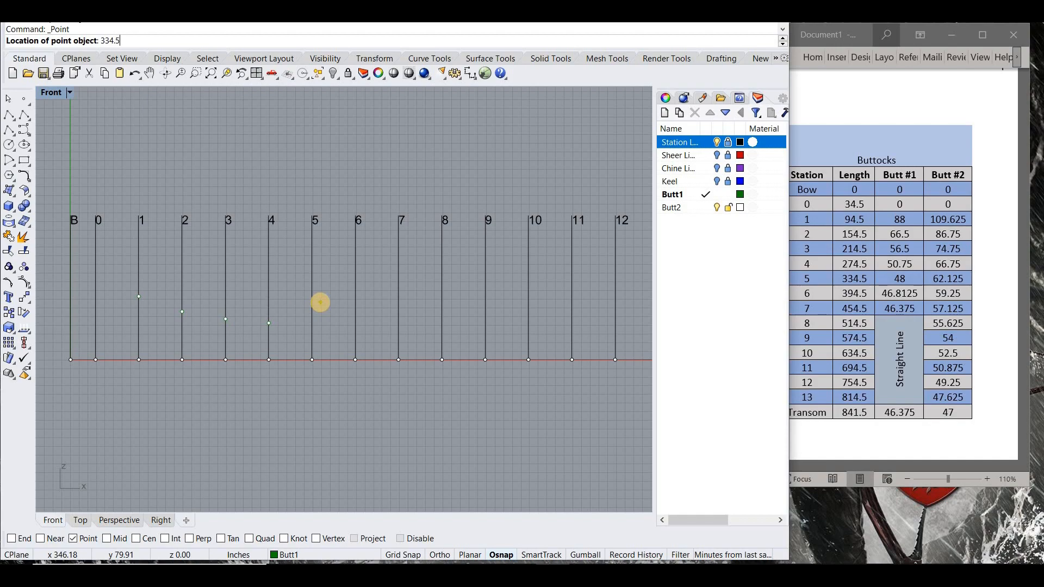
- Place the buttock 1 points for station 5 at 334.5,48 and station 6 at 394.5,46.8125
type("334.5,48")
key("Return")
key("Return")
type("3")
type("94.4")
type("5")
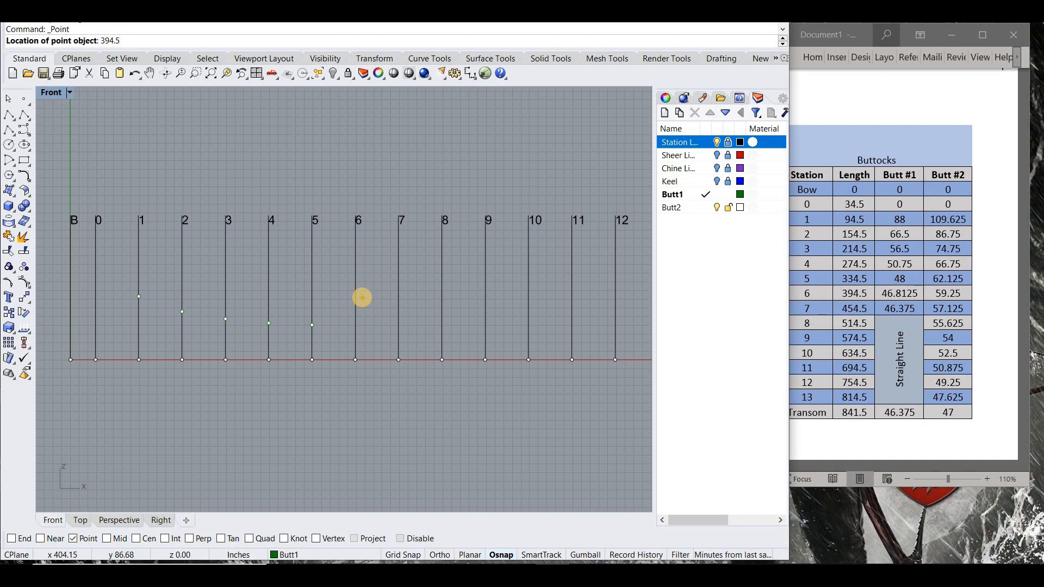
key("BackSpace")
type("8125")
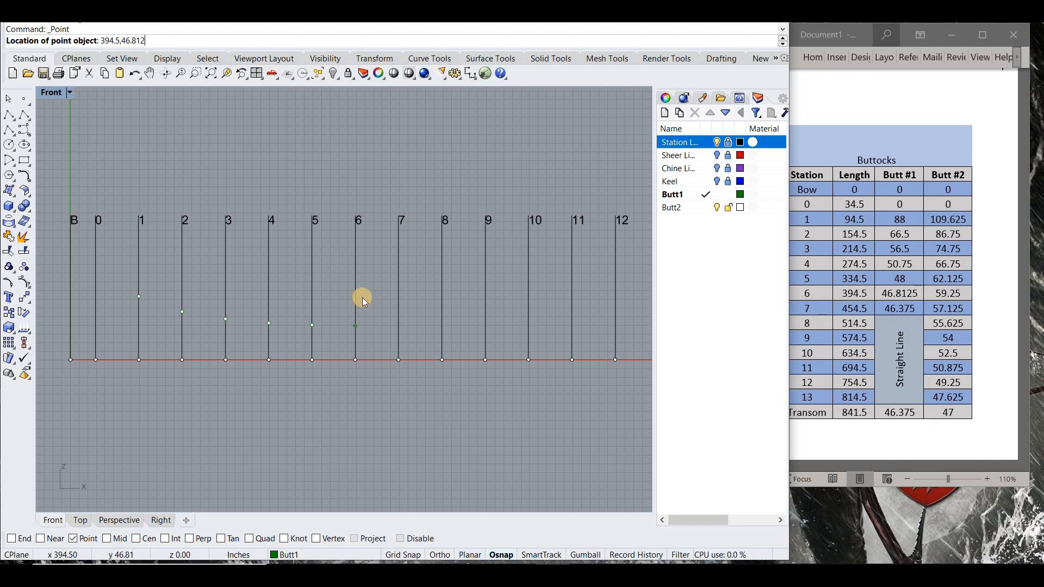
key("Return")
- Place the buttock 1 points for station 7 at 454.5,46.375 and the transom at 841.5,46.375
key("Return")
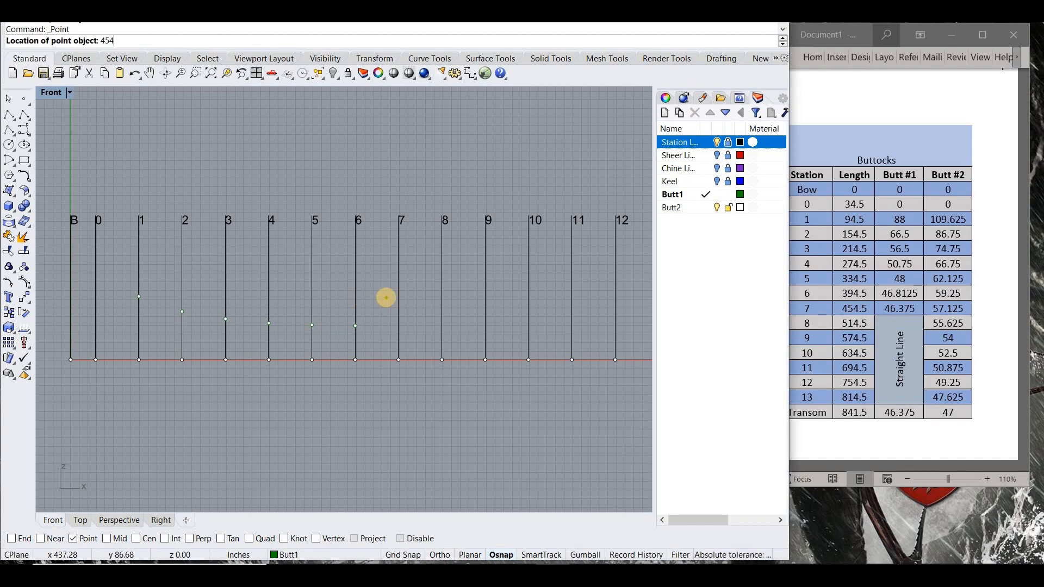
type("454.5,46.375")
key("Return")
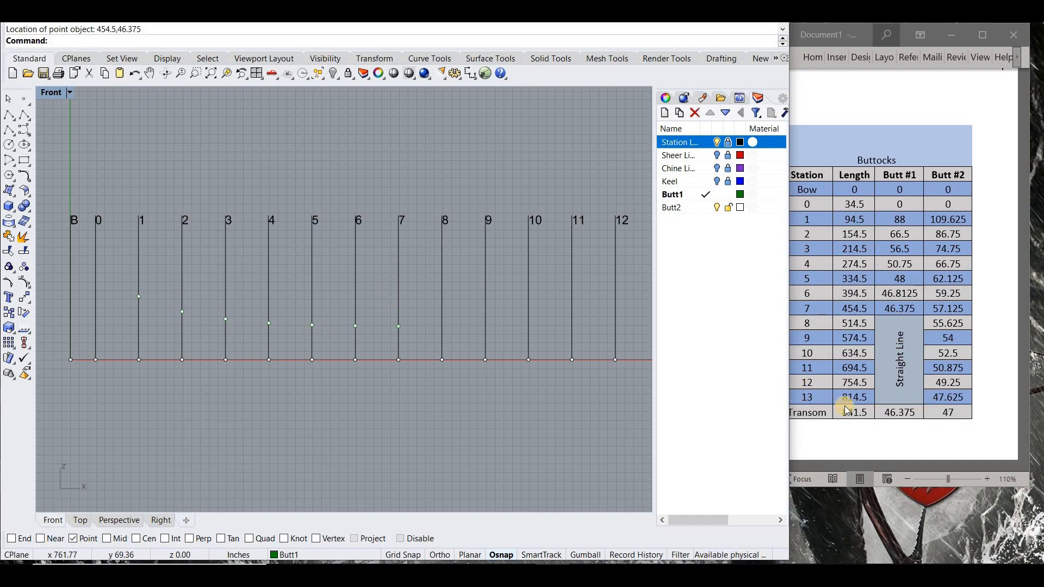
key("Return")
type("841.5,46.")
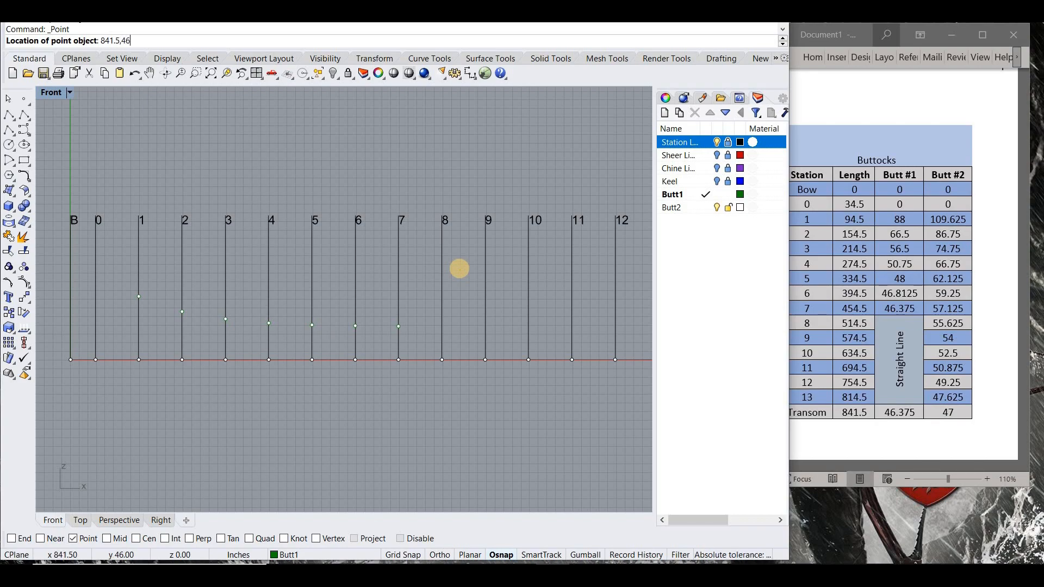
key("Return")
scroll(275, 267, "down", 4)
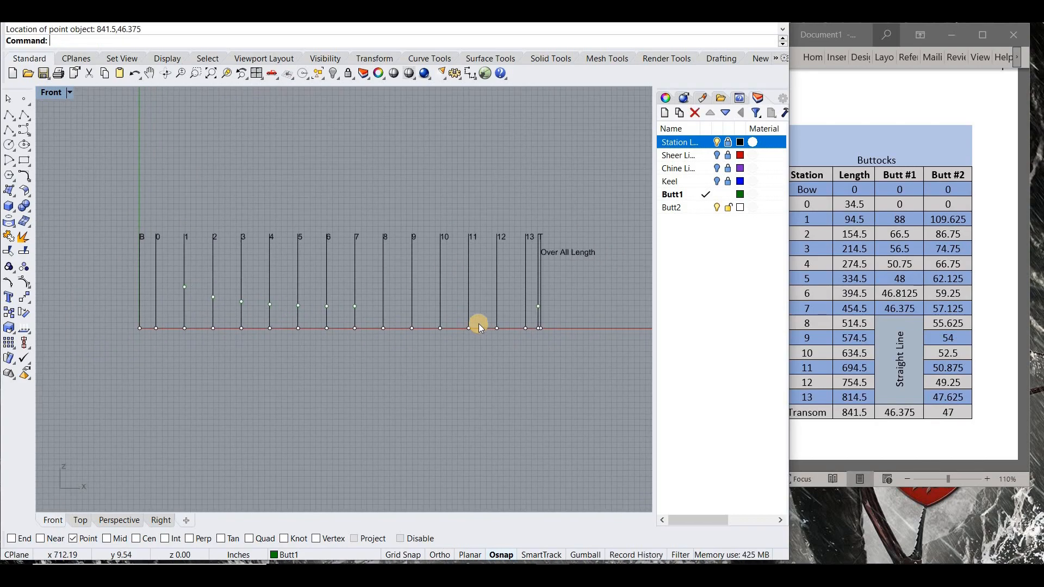
- Draw a straight polyline from the station 7 buttock point to the transom buttock point
scroll(478, 323, "up", 4)
left_click(9, 115)
left_click(290, 298)
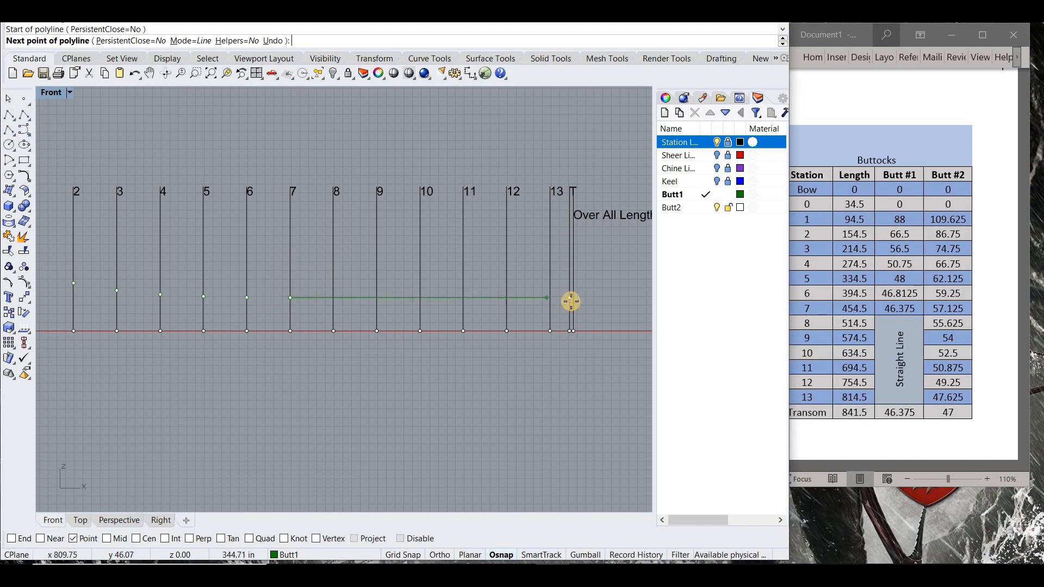
left_click(570, 297)
key("Return")
key("Return")
- Using intersection snap, place points where the straight line crosses stations 8 to 13, and delete that guide line
left_click(165, 538)
left_click(334, 298)
key("Return")
left_click(378, 298)
key("Return")
left_click(421, 299)
key("Return")
left_click(470, 297)
key("Return")
left_click(507, 297)
key("Return")
left_click(548, 298)
left_click(529, 298)
key("Delete")
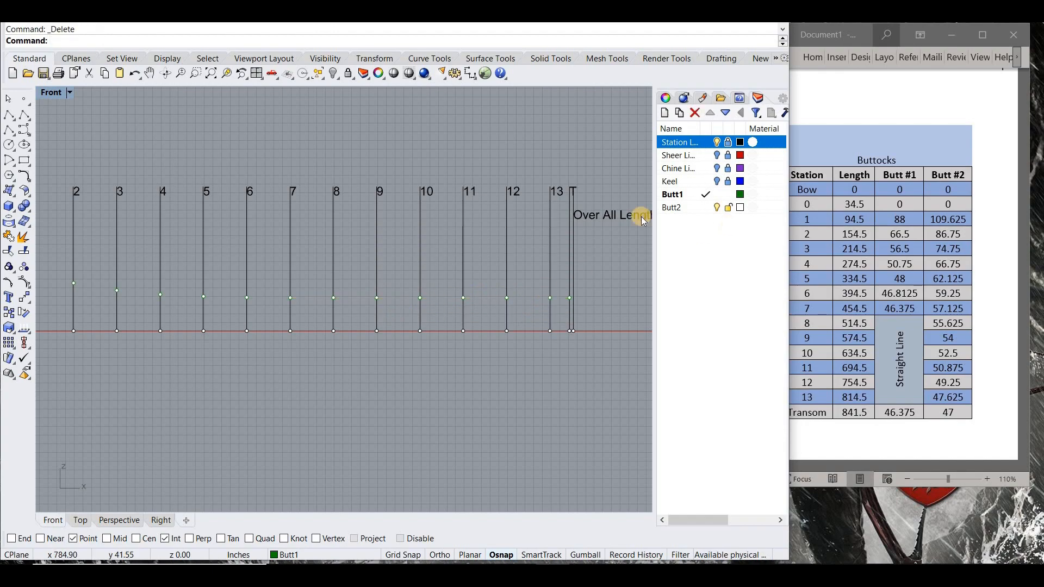
- Make Butt2 the current layer, and lock and hide the Butt1 layer
left_click(719, 208)
left_click(706, 207)
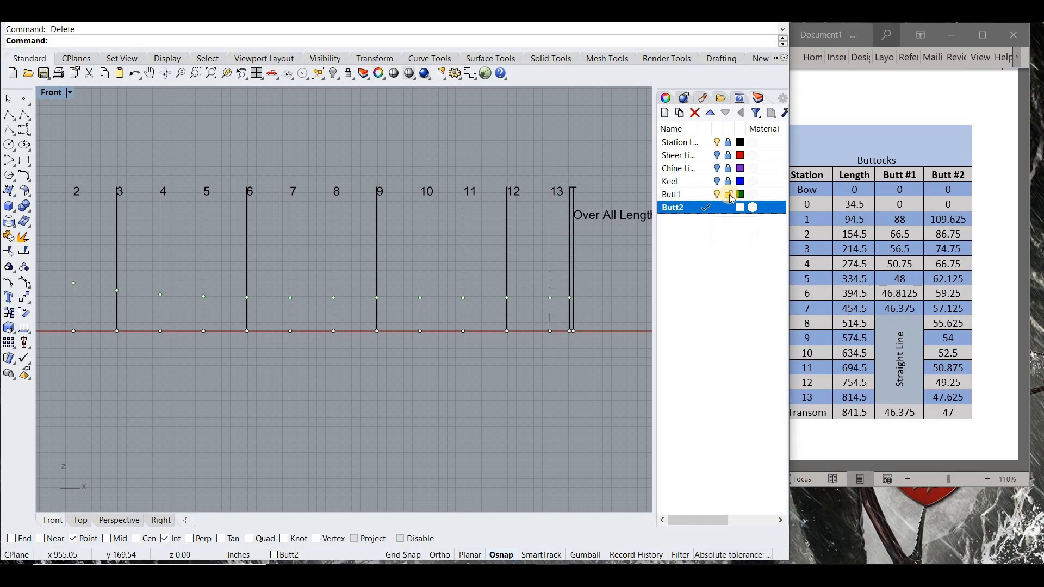
left_click(728, 195)
scroll(445, 295, "down", 8)
scroll(384, 317, "up", 6)
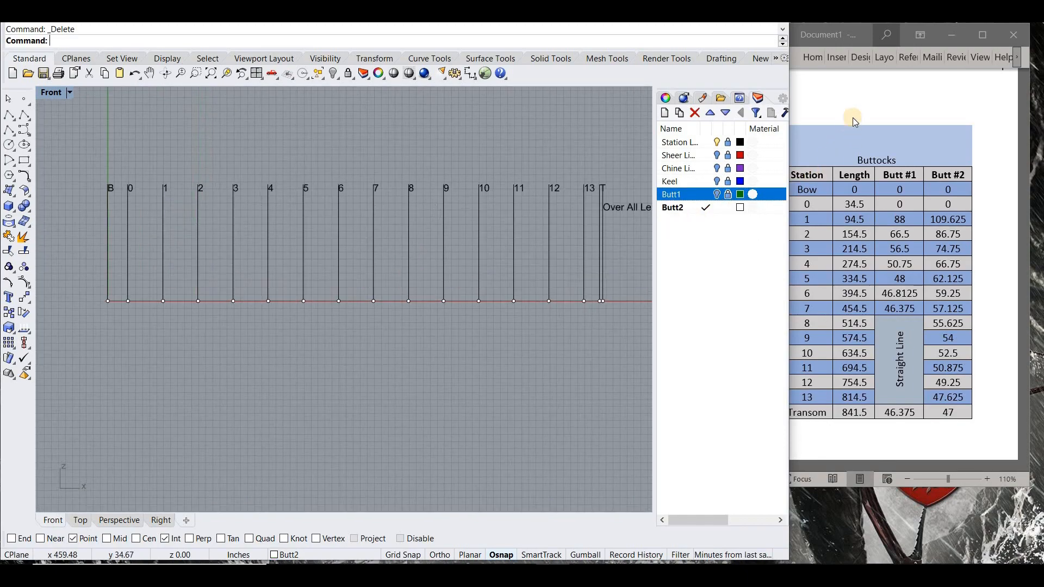
left_click(842, 317)
- Place the buttock 2 points for station 1 at 94.5,109.625 and station 2 at 154.5,86.75
left_click(24, 99)
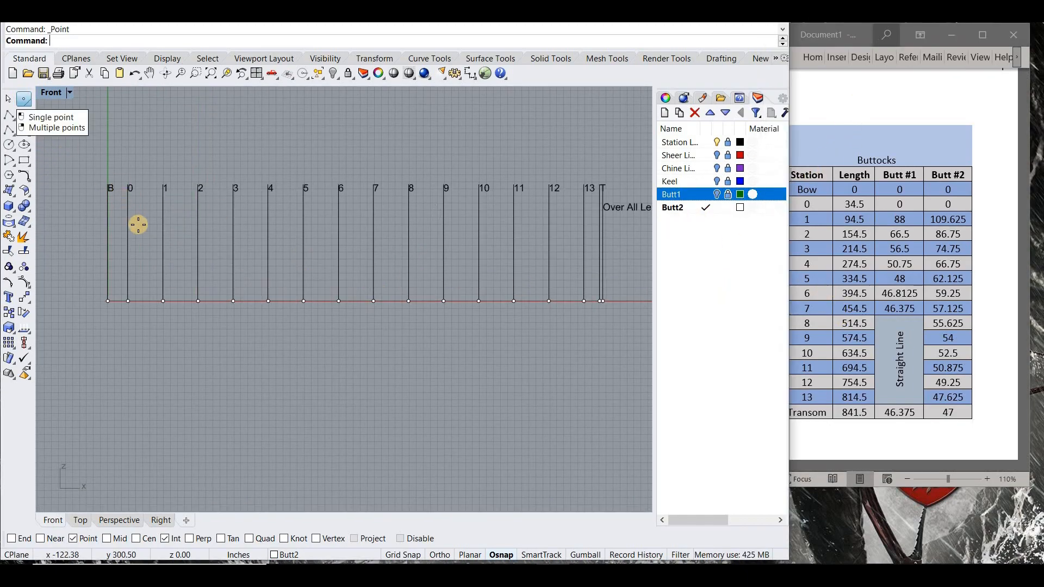
key("Return")
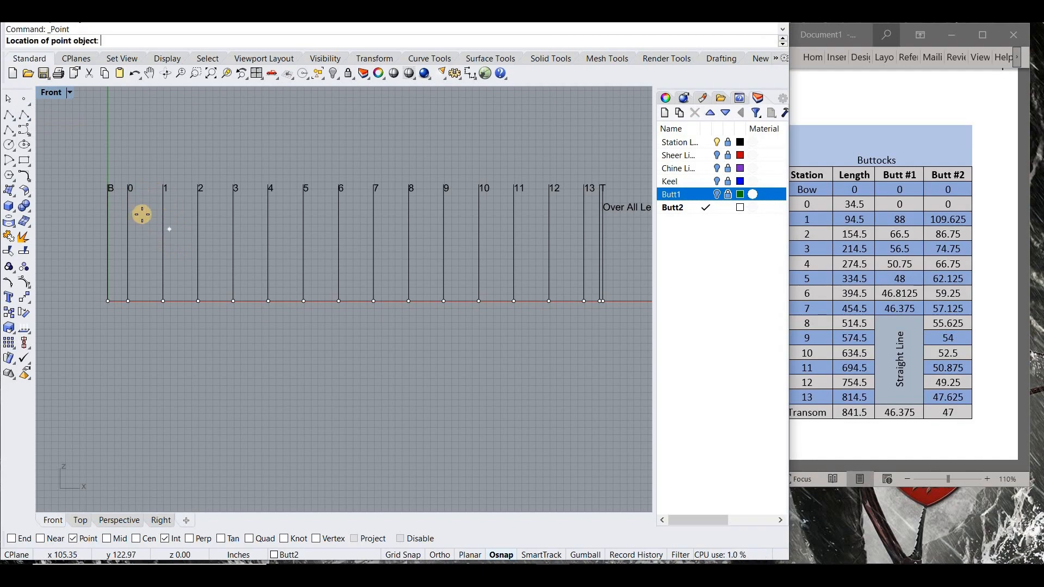
type("94.5,10")
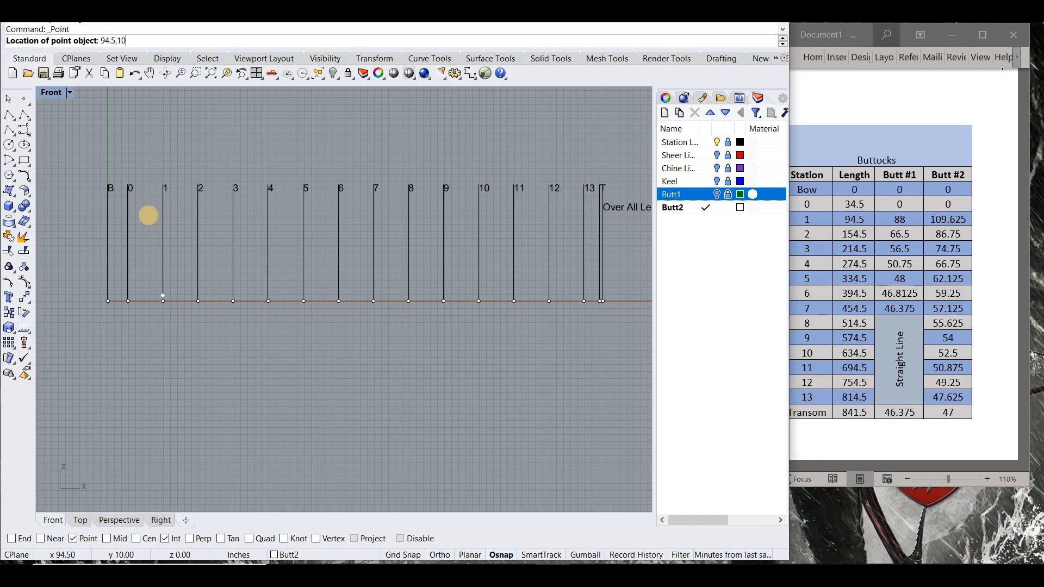
type("9.625")
key("Return")
key("Return")
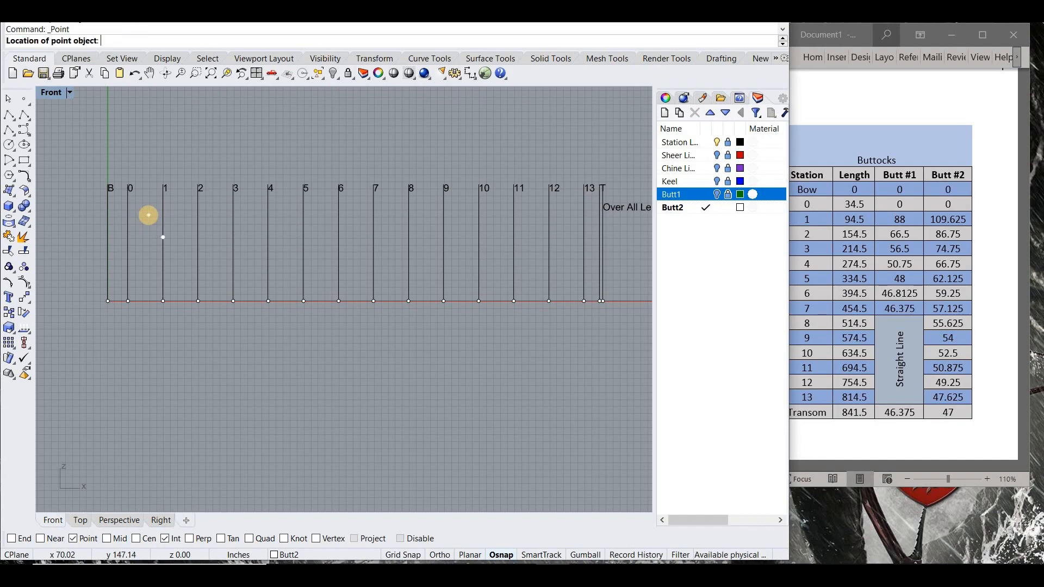
type("154.5,86.75")
- Place the buttock 2 points for station 3 at 214.5,74.75 and station 4 at 274.5,66.75
key("Return")
key("Return")
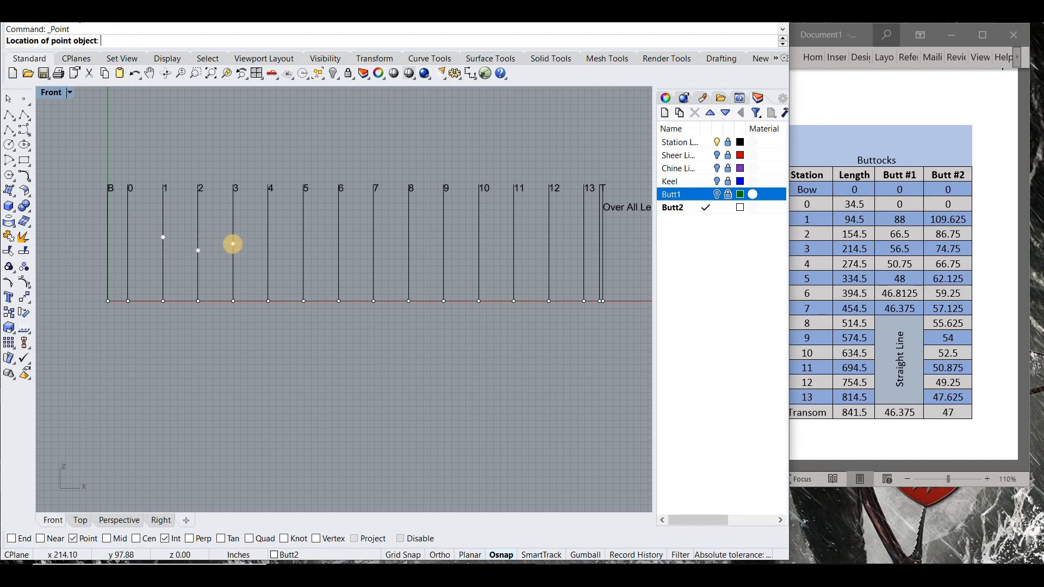
type("214.5,74.75")
key("Return")
key("Return")
type("274.5,66.75")
key("Return")
- Place the buttock 2 points for station 5 at 334.5,62.125 and station 6 at 394.5,59.25
key("Return")
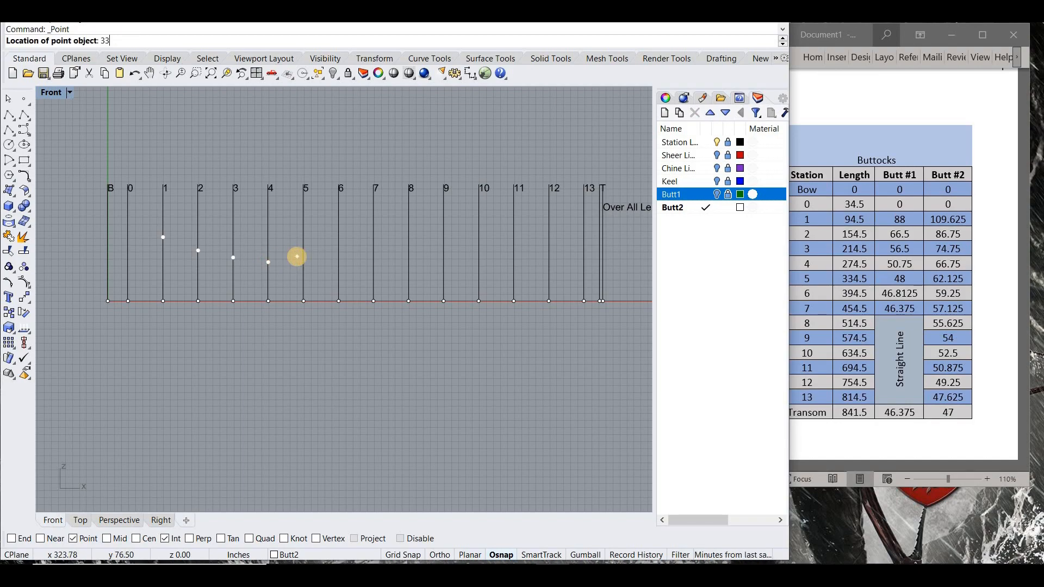
type("334.5,62")
key("Return")
key("Return")
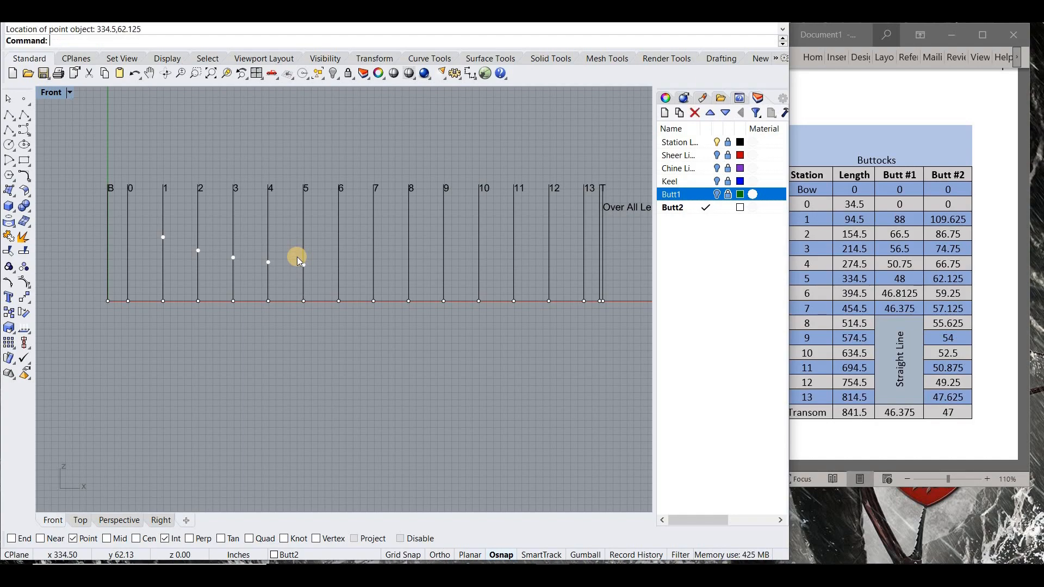
type("394.5,59.25")
key("Return")
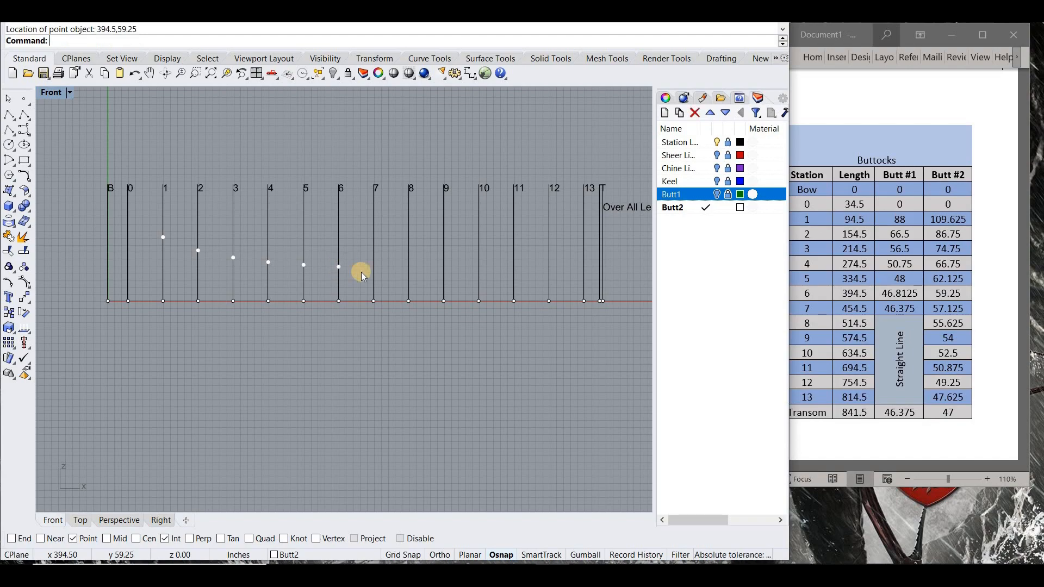
key("Return")
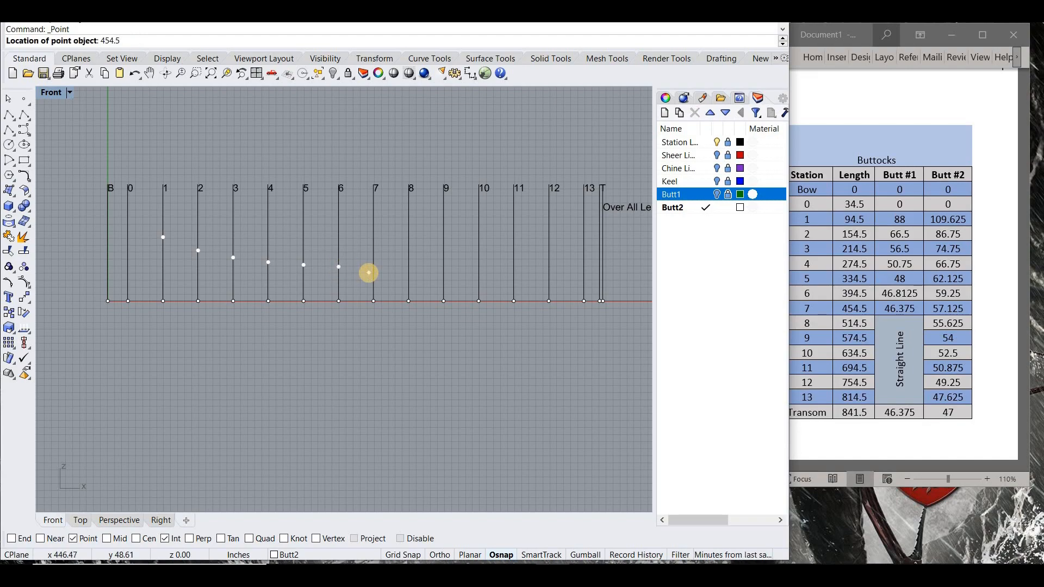
- Place the buttock 2 points for station 7 at 454.5,57.125 and station 8 at 514.5,55.625
key("Return")
key("Return")
type("514")
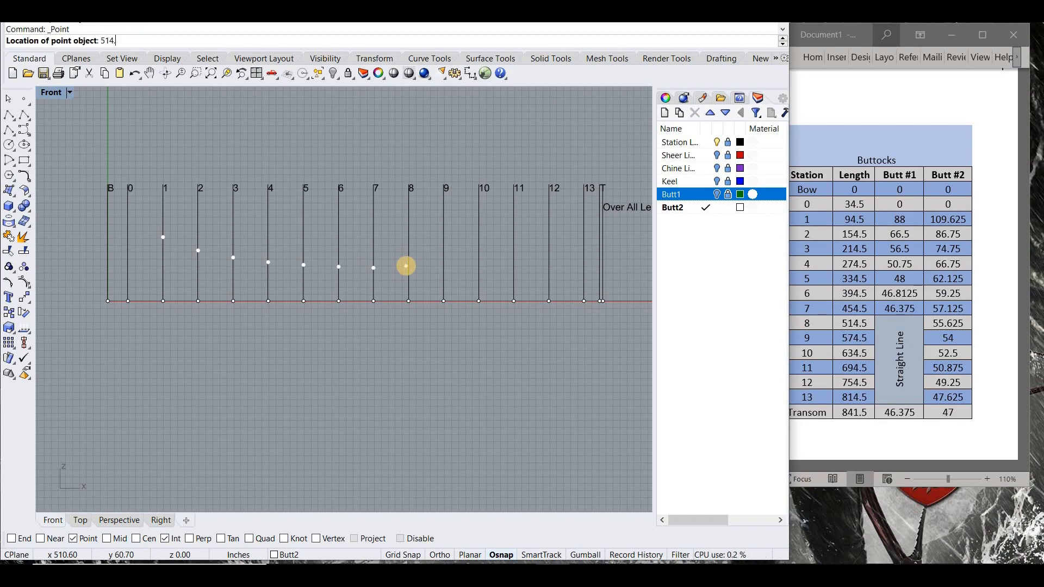
type(".5,55.625")
key("Return")
key("Return")
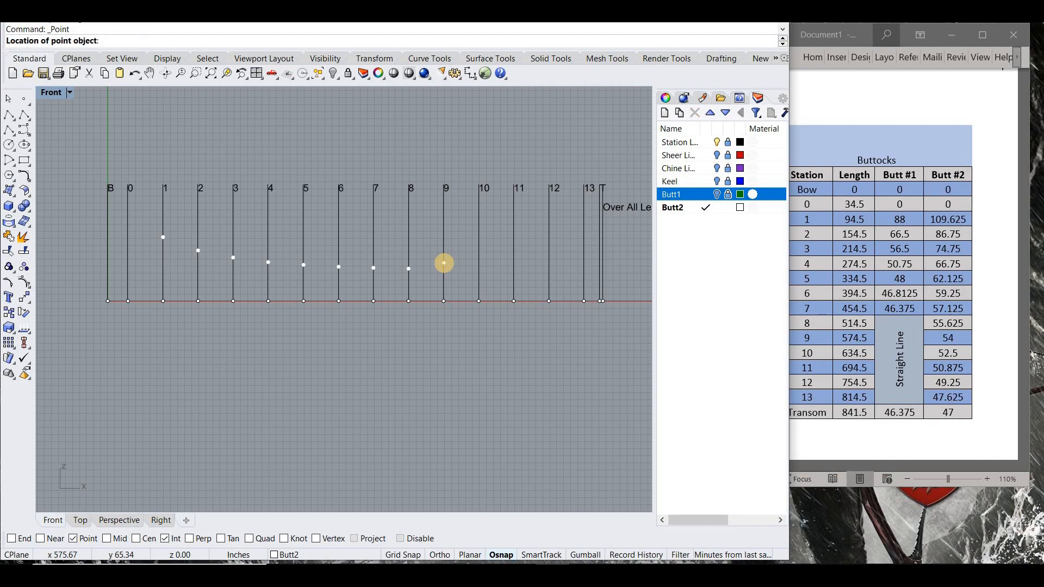
- Place the buttock 2 points for station 9 at 574.5,54 and station 10 at 634.5,52.5
type("574.5,54")
key("Return")
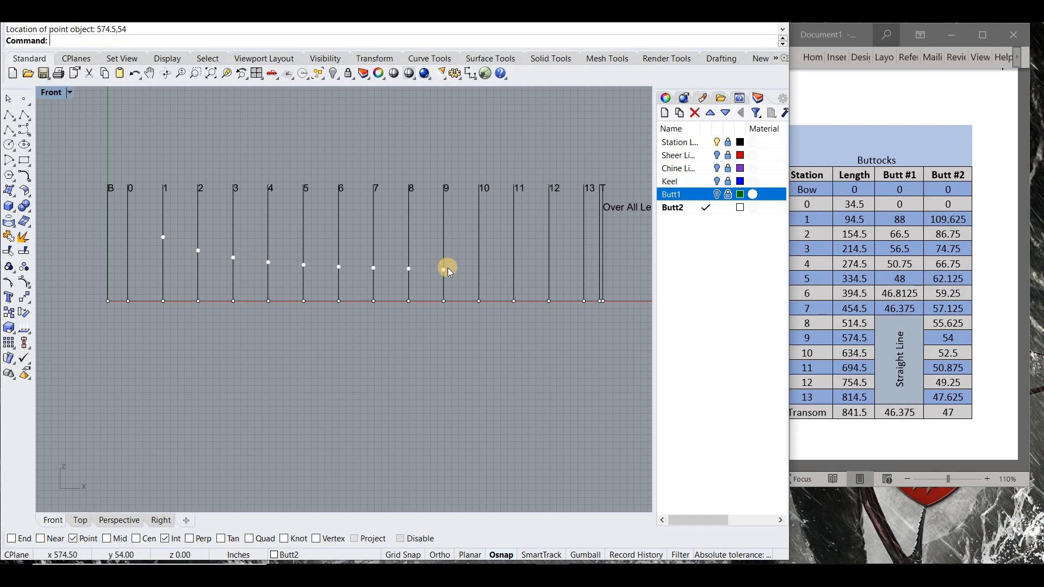
key("Return")
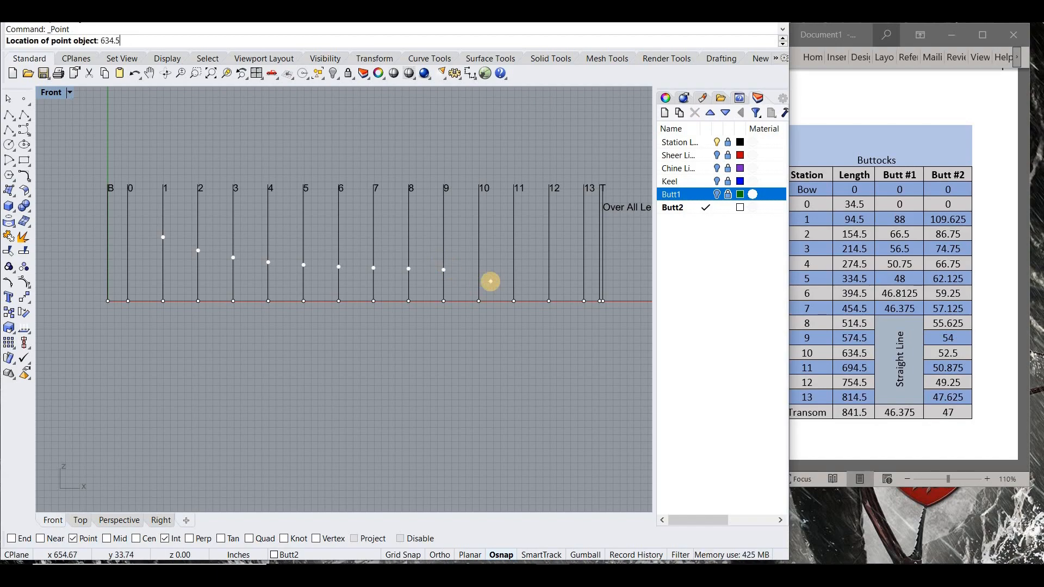
key("Return")
- Place the buttock 2 points for station 11 at 694.5,50.875 and station 12 at 754.5,49.25
key("Return")
type("694.5,50.875")
key("Return")
key("Return")
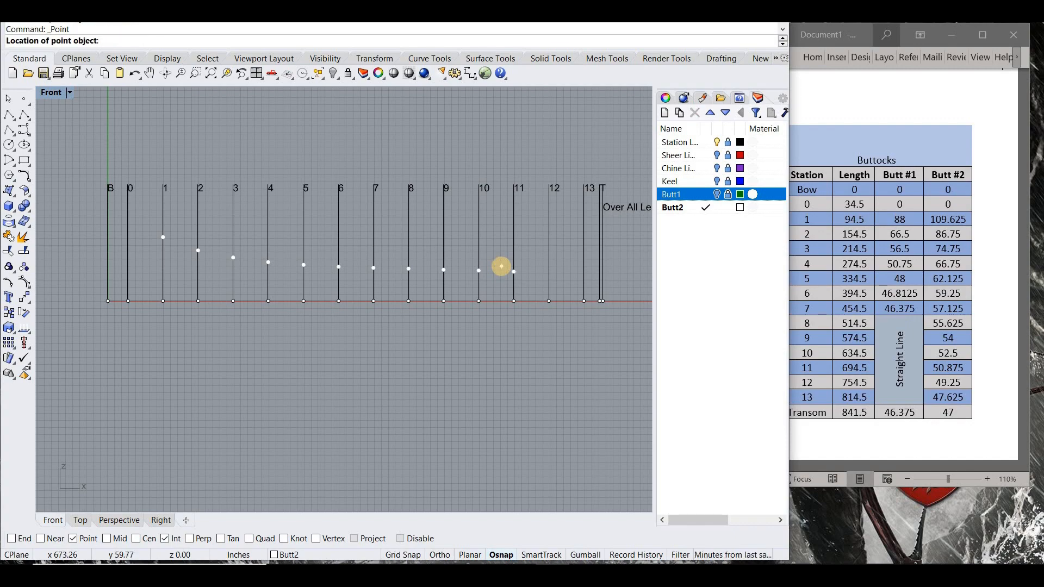
type("754.5,")
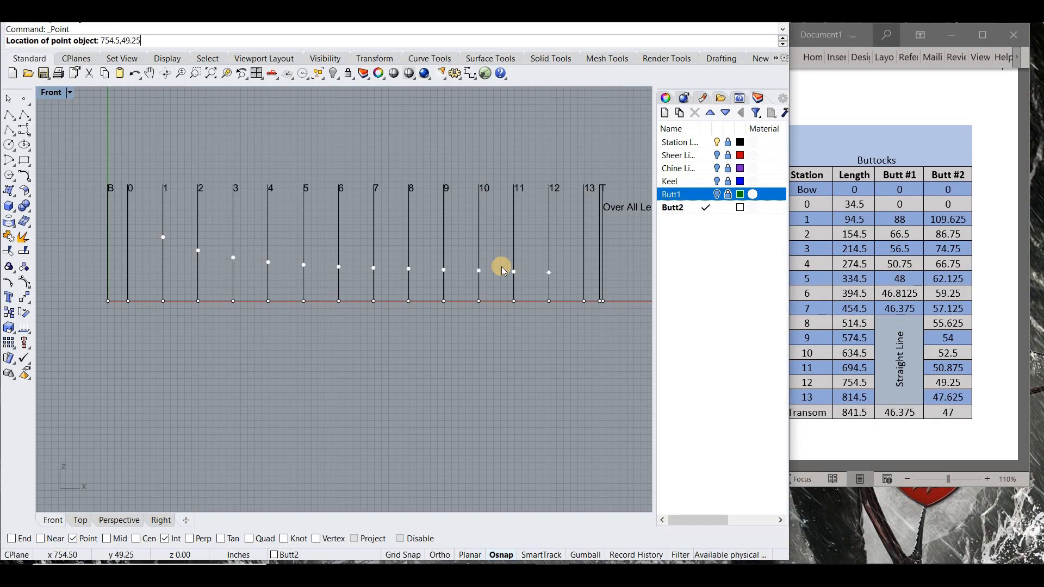
type("49.25")
key("Return")
- Place the buttock 2 points for station 13 at 814.5,47.625 and the transom at 841.5,47
scroll(501, 270, "up", 3)
scroll(486, 272, "down", 2)
key("Return")
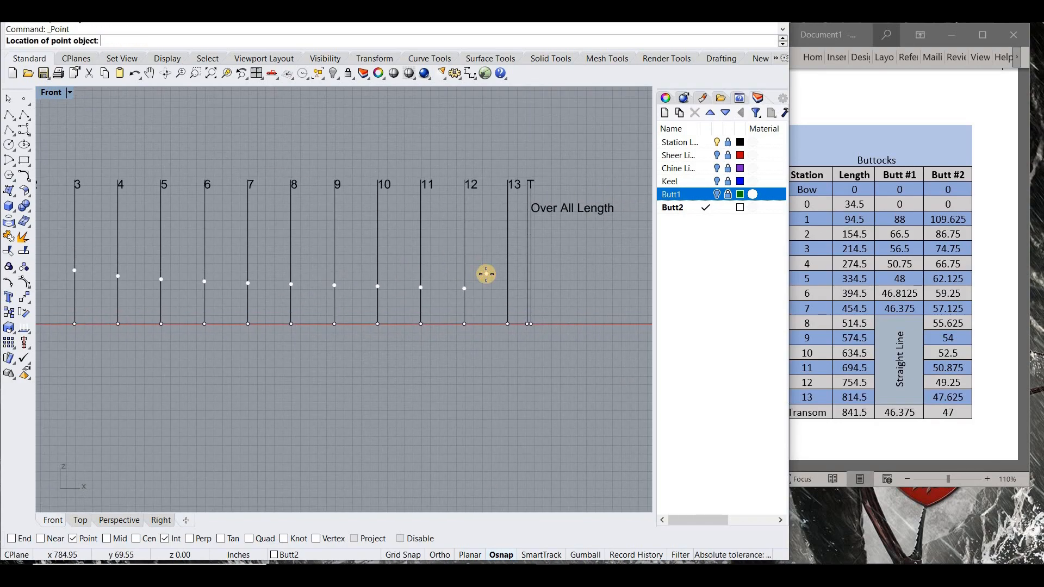
type("814.5,47.625")
key("Return")
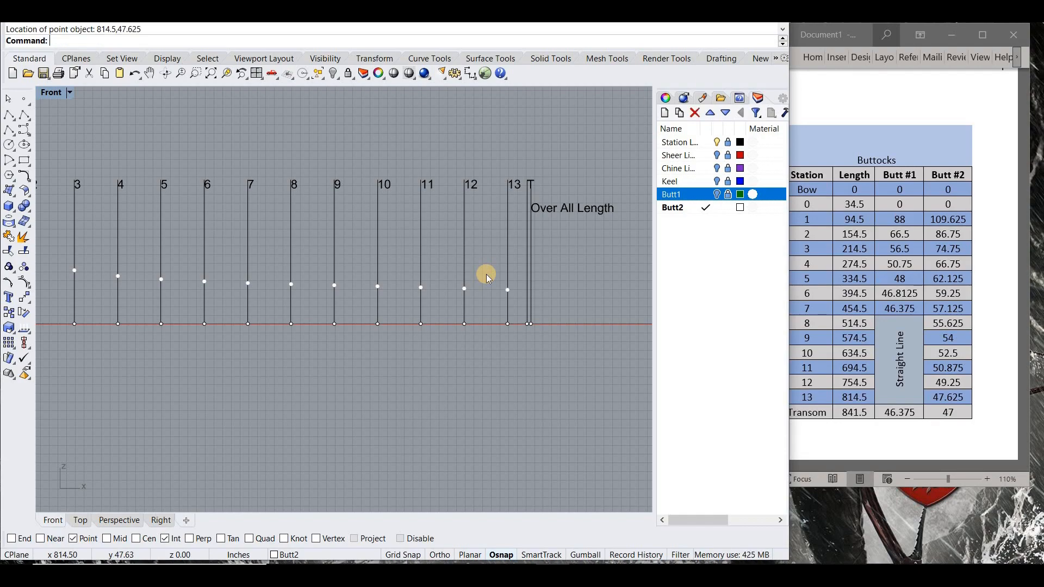
key("Return")
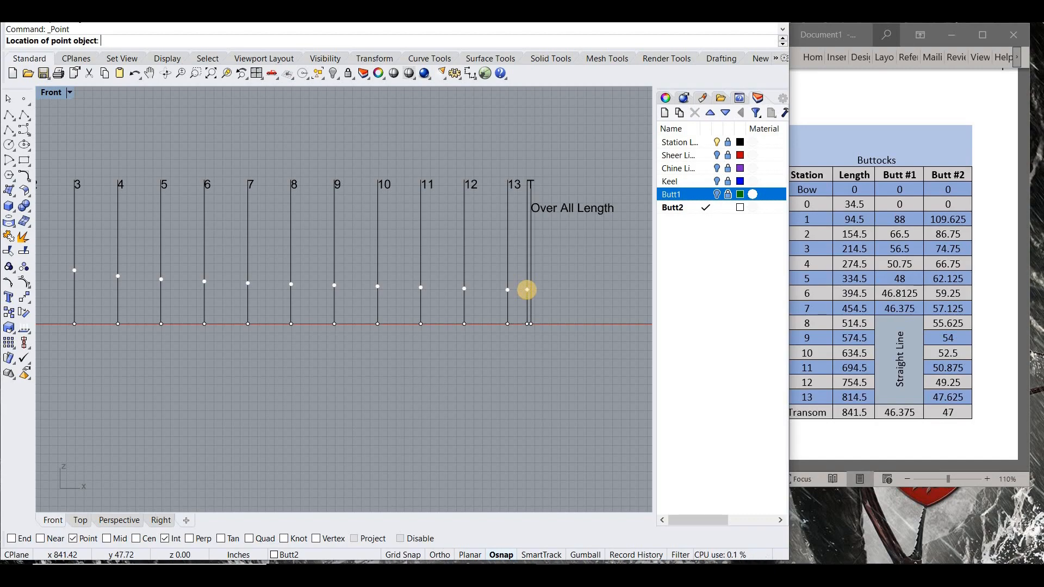
type("47")
key("Return")
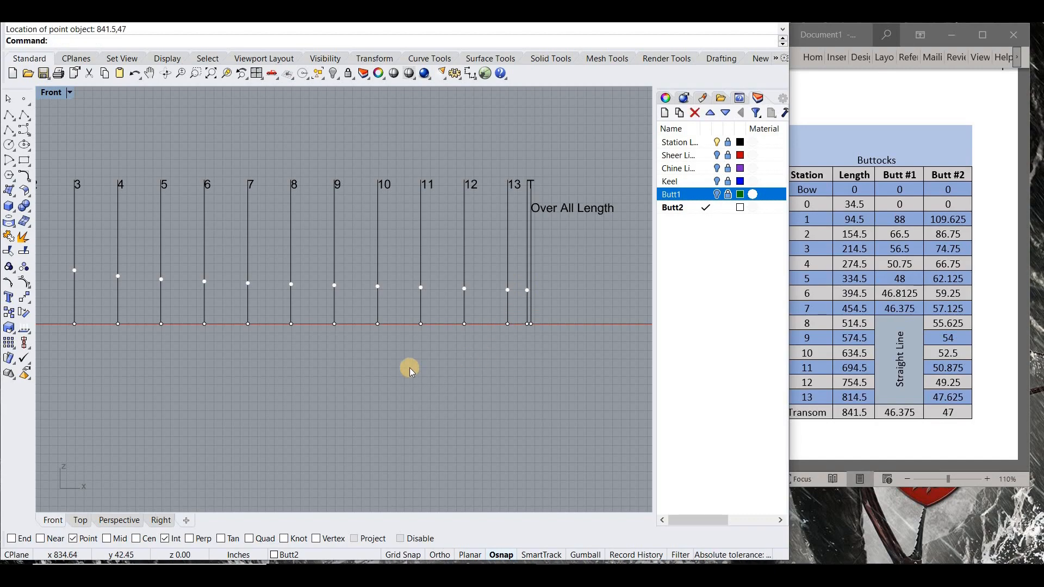
- Switch from the maximized Front view to a maximized Right view
scroll(413, 364, "down", 2)
scroll(582, 251, "down", 3)
right_click_drag(538, 256, 508, 256)
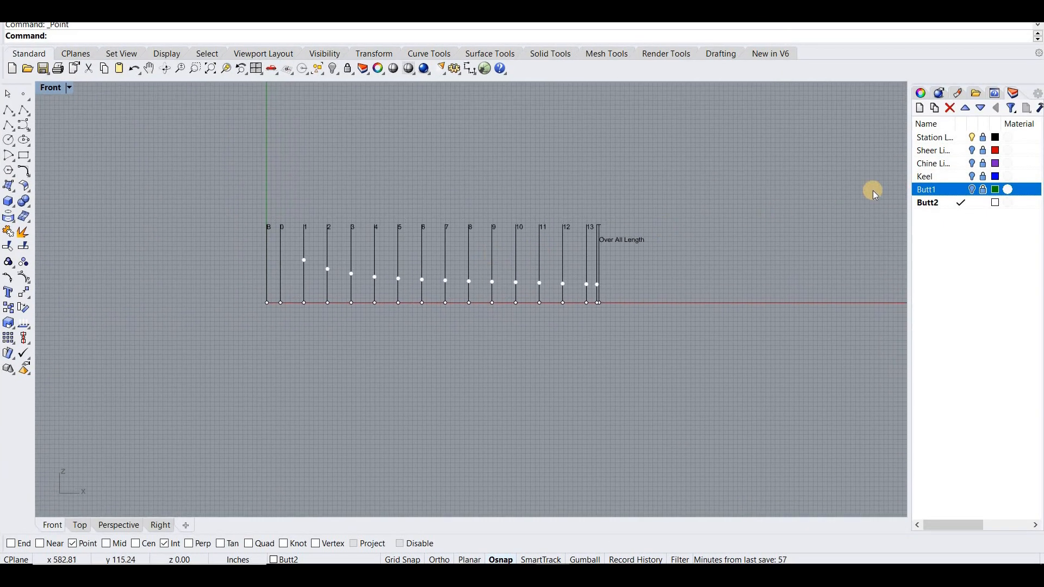
double_click(52, 92)
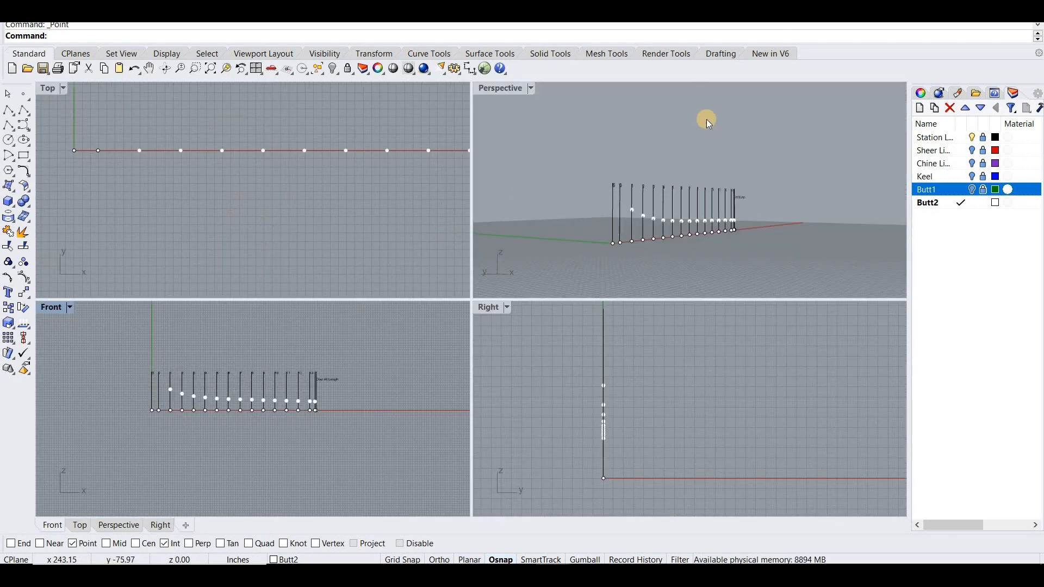
left_click(1006, 8)
left_click(919, 93)
double_click(488, 307)
- Select all buttock 2 points and move them horizontally 48 inches outboard of the centreline, to the negative side, using grid snap and ortho
scroll(318, 209, "up", 4)
right_click_drag(317, 209, 350, 91)
left_click_drag(266, 130, 334, 352)
right_click_drag(228, 303, 469, 292)
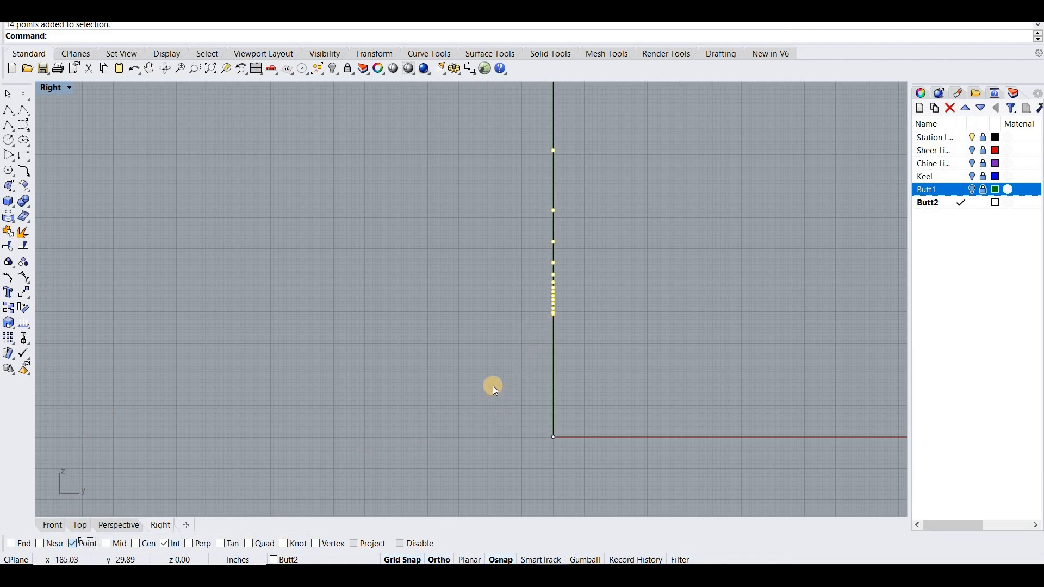
left_click_drag(552, 321, 470, 327)
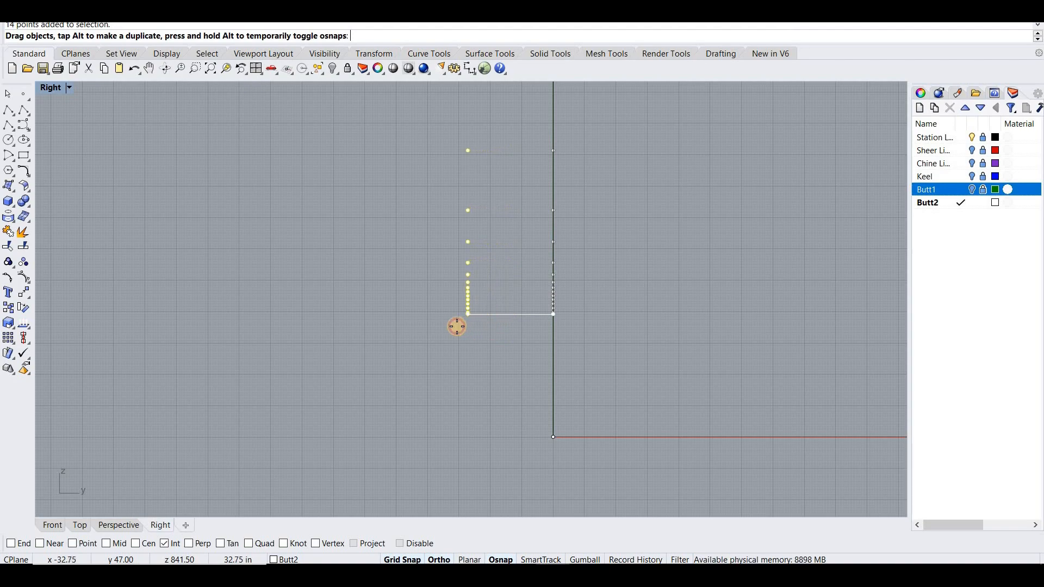
left_click_drag(437, 326, 430, 326)
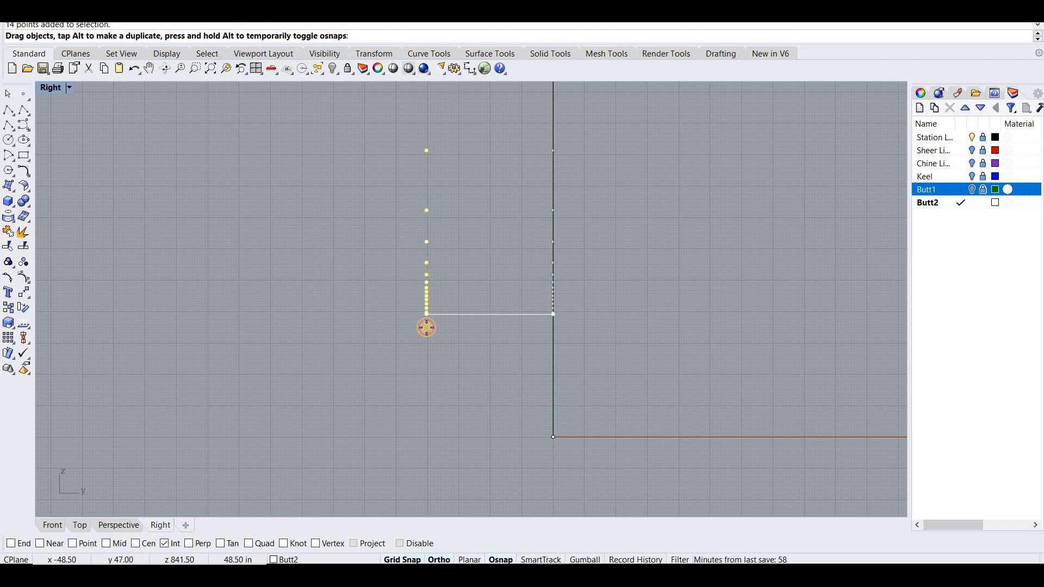
left_click_drag(425, 328, 426, 327)
scroll(432, 246, "up", 3)
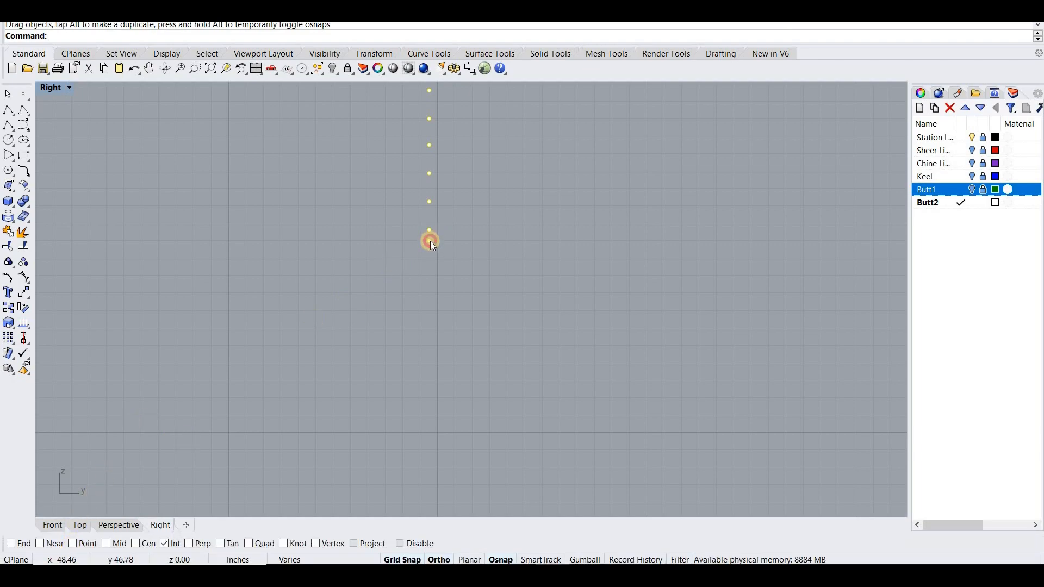
left_click_drag(433, 243, 436, 247)
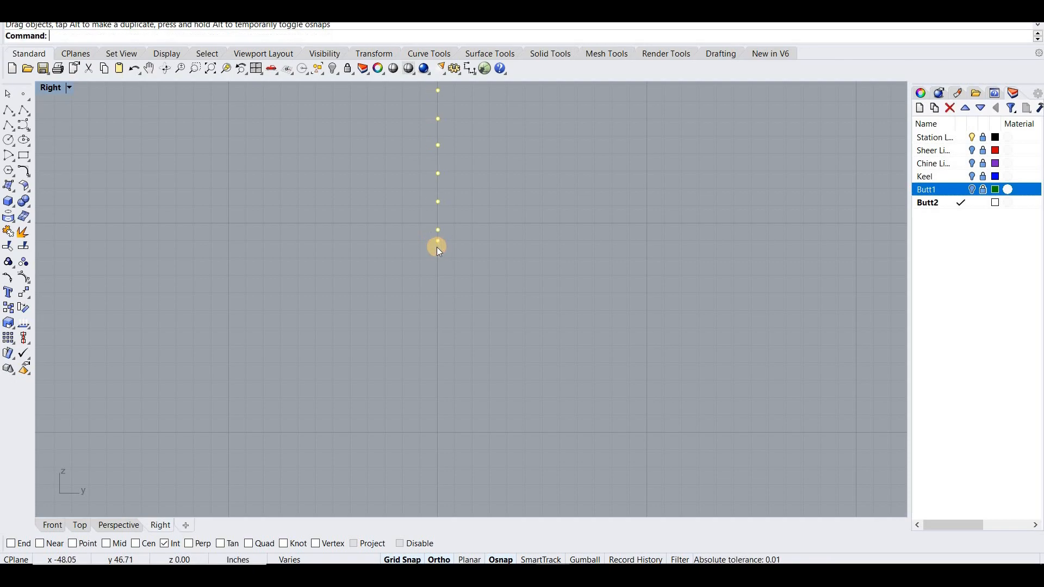
scroll(437, 247, "down", 5)
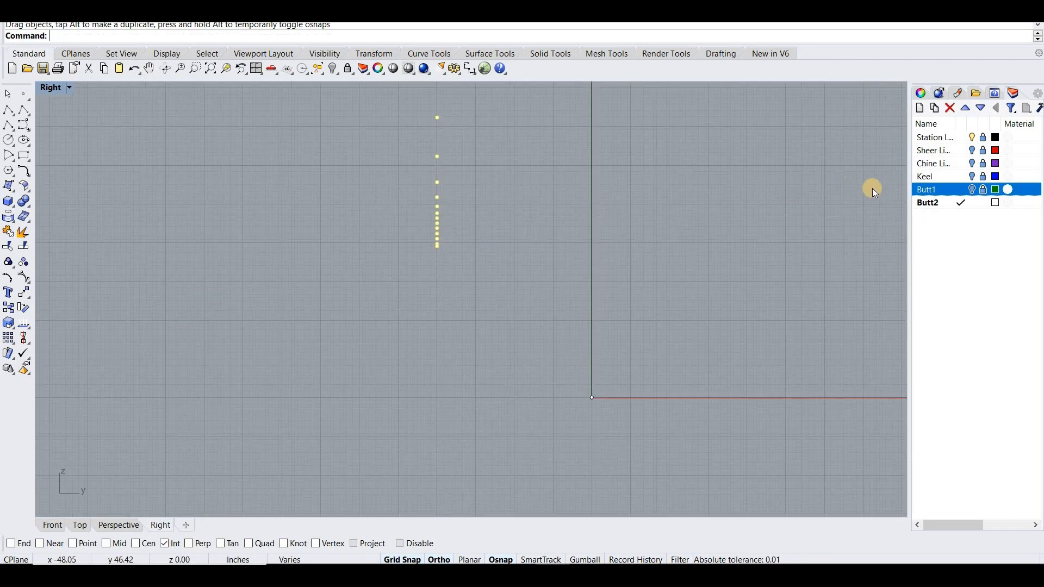
- Make Butt1 the current layer, hide Butt2, and move the buttock 1 points horizontally 24 inches outboard of the centreline
left_click(958, 190)
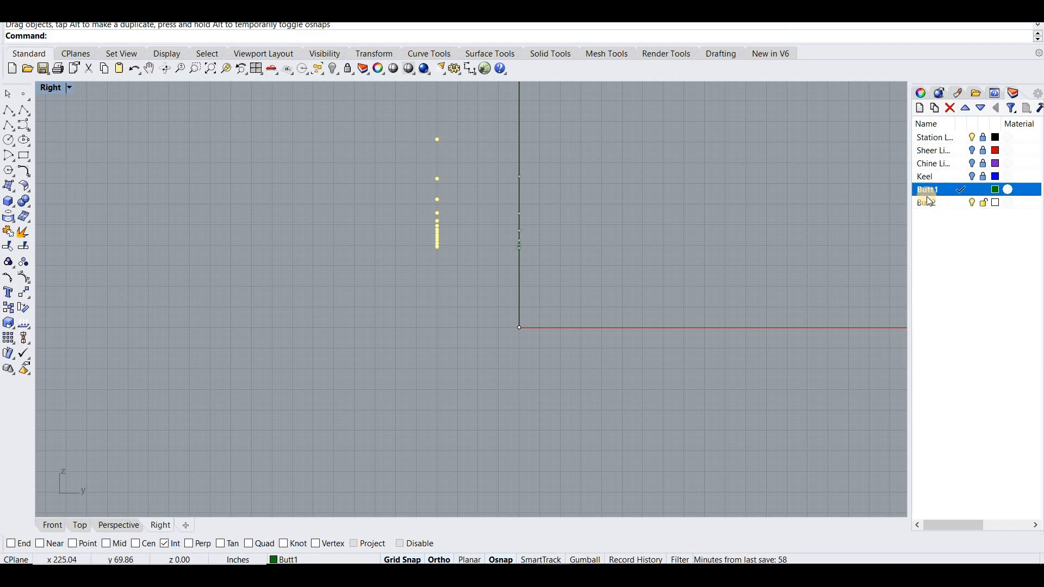
left_click(972, 202)
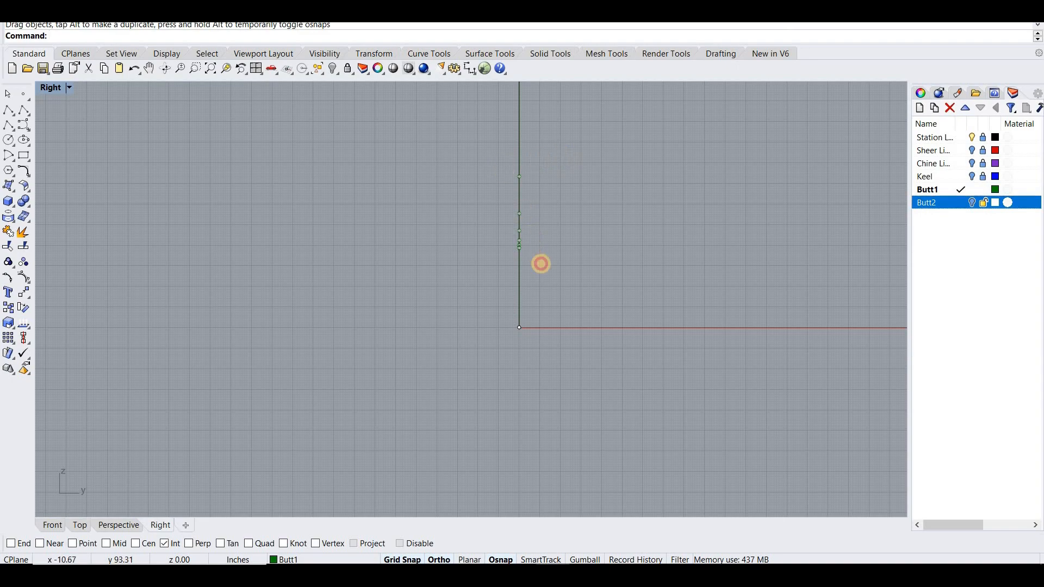
mouse_move(518, 249)
left_mouse_down()
mouse_move(478, 248)
mouse_move(532, 257)
left_mouse_up()
scroll(477, 248, "up", 10)
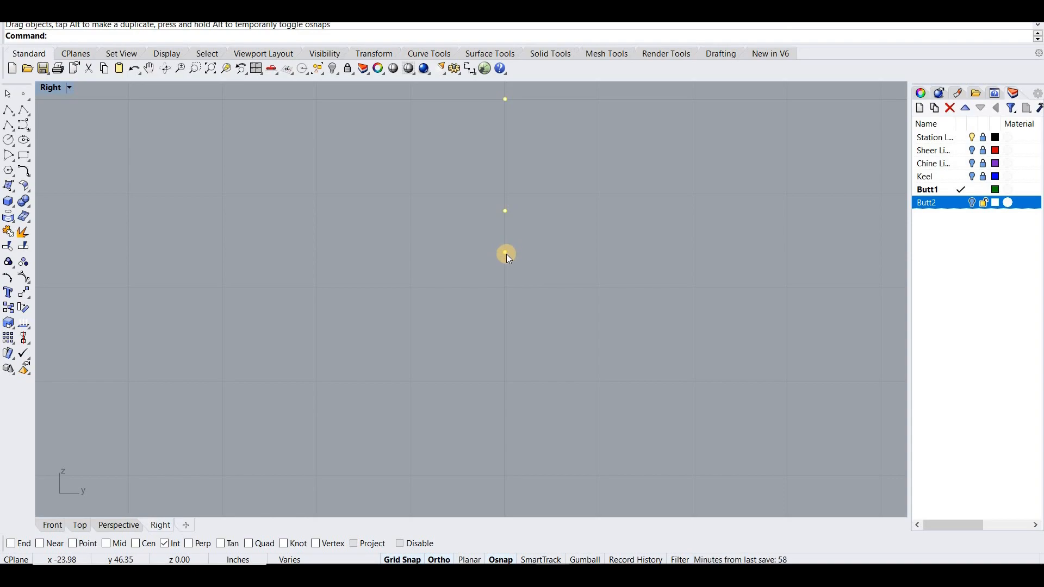
scroll(596, 236, "down", 20)
mouse_move(595, 236)
right_mouse_down()
mouse_move(538, 273)
mouse_move(575, 265)
mouse_move(522, 311)
right_mouse_up()
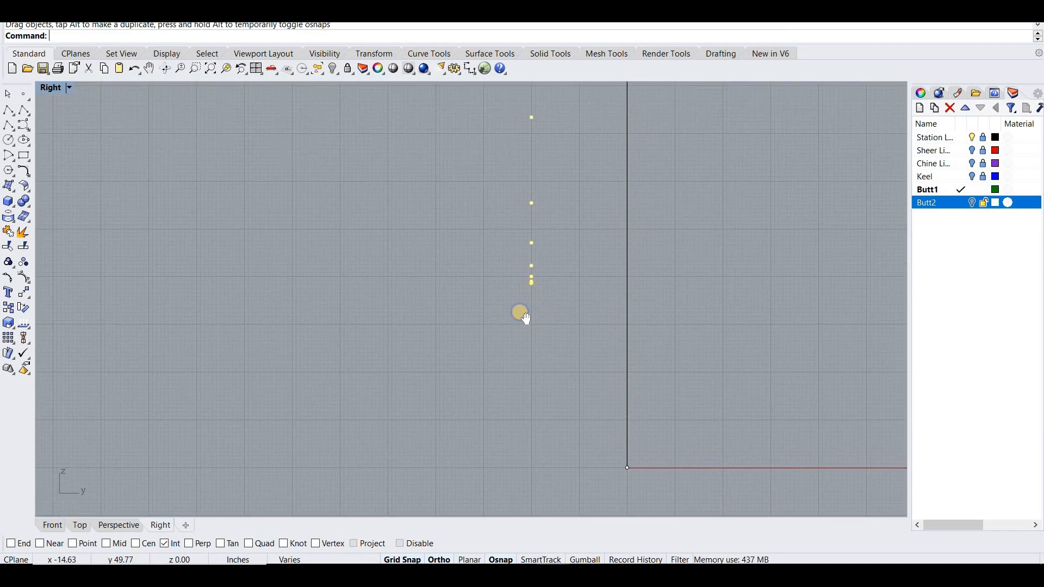
- Show the sheer, chine, keel and Butt2 layers again, and make Butt2 the current layer
left_click(972, 151)
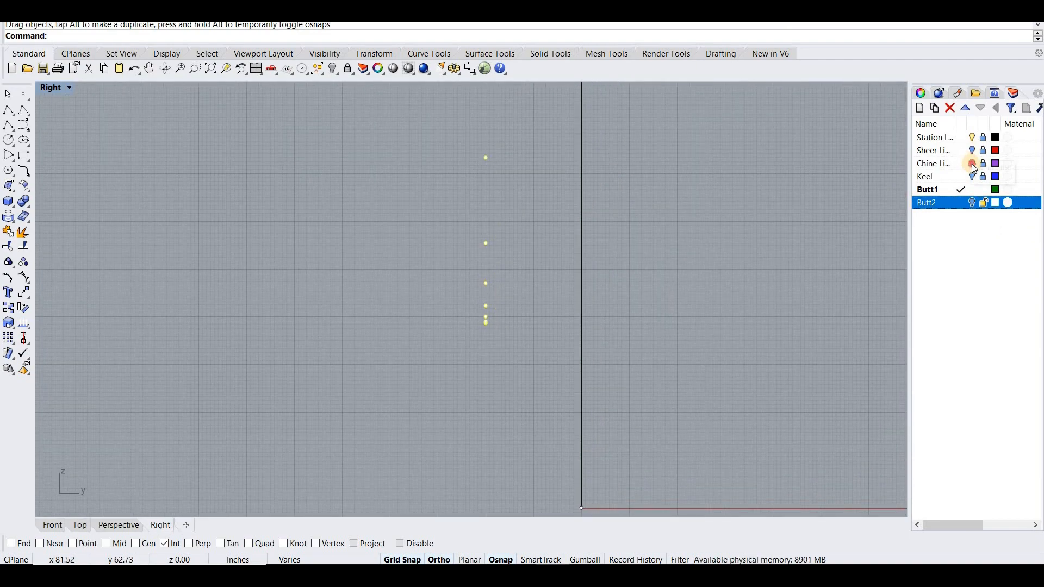
left_click(972, 163)
left_click(955, 204)
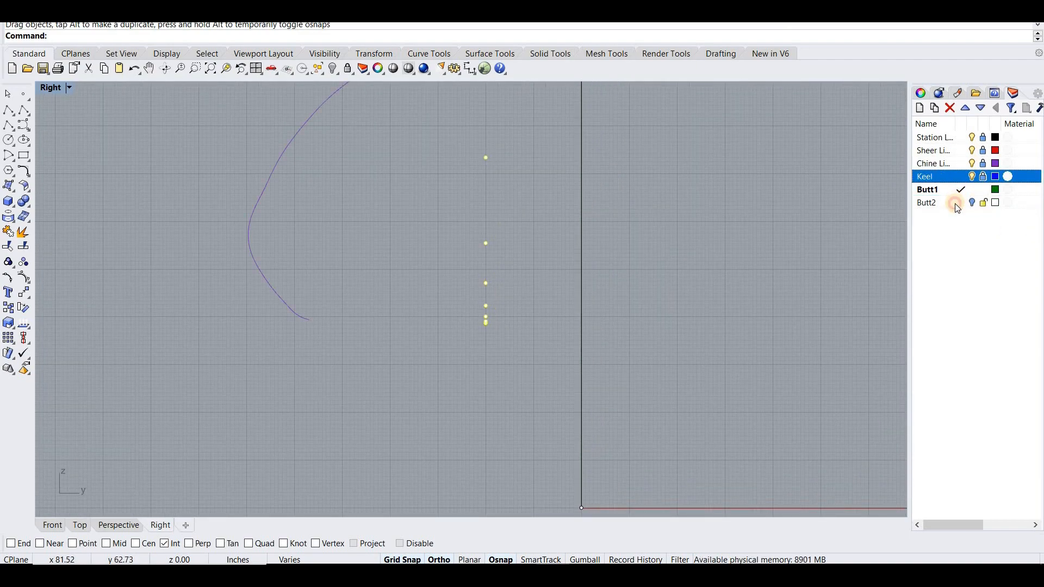
left_click(973, 191)
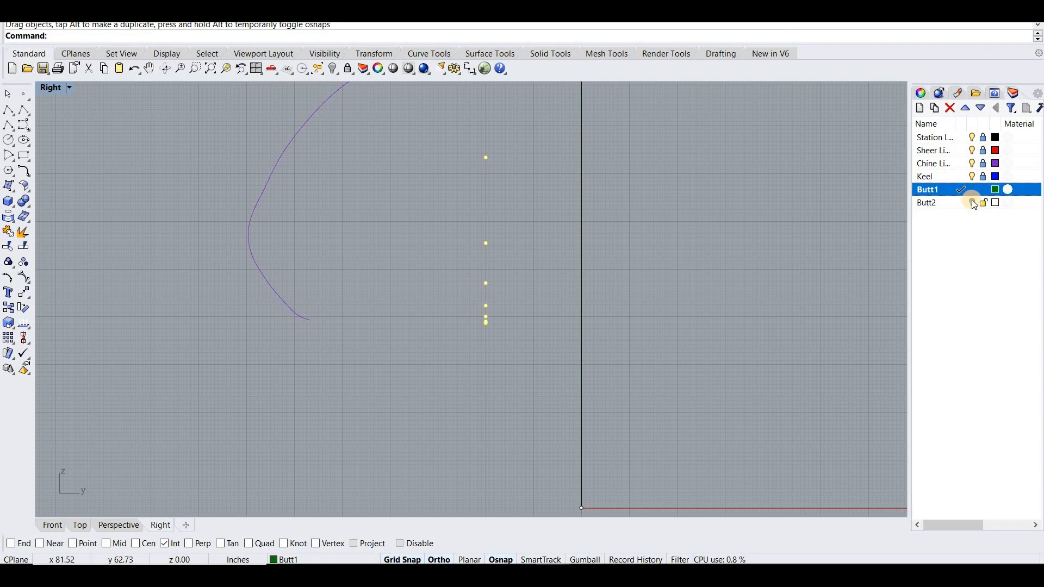
left_click(972, 201)
left_click(960, 204)
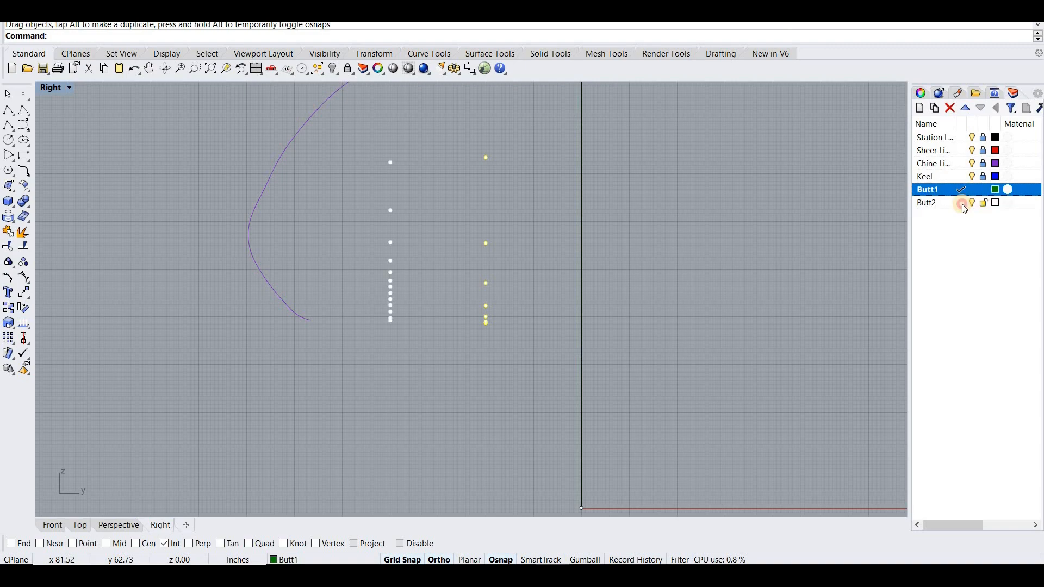
- Create a new current layer named "curves", and lock the Butt1 and Butt2 layers
right_click(939, 221)
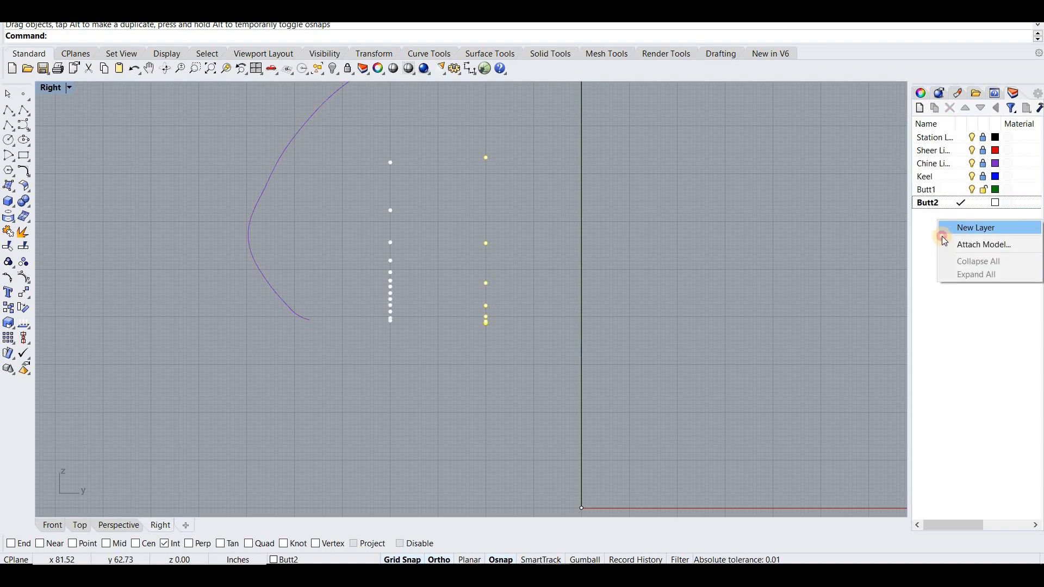
left_click(943, 225)
double_click(942, 220)
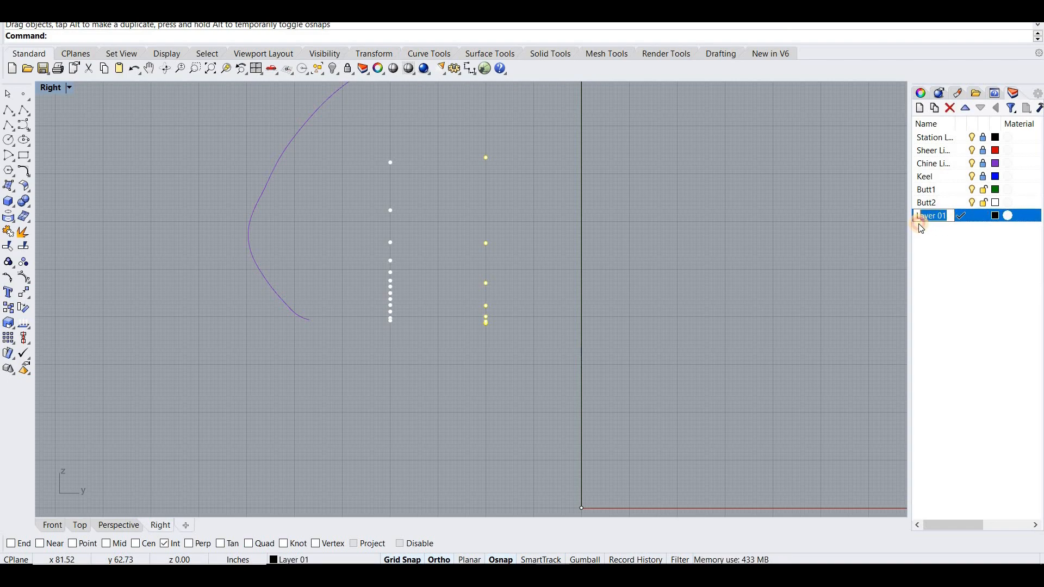
type("curves")
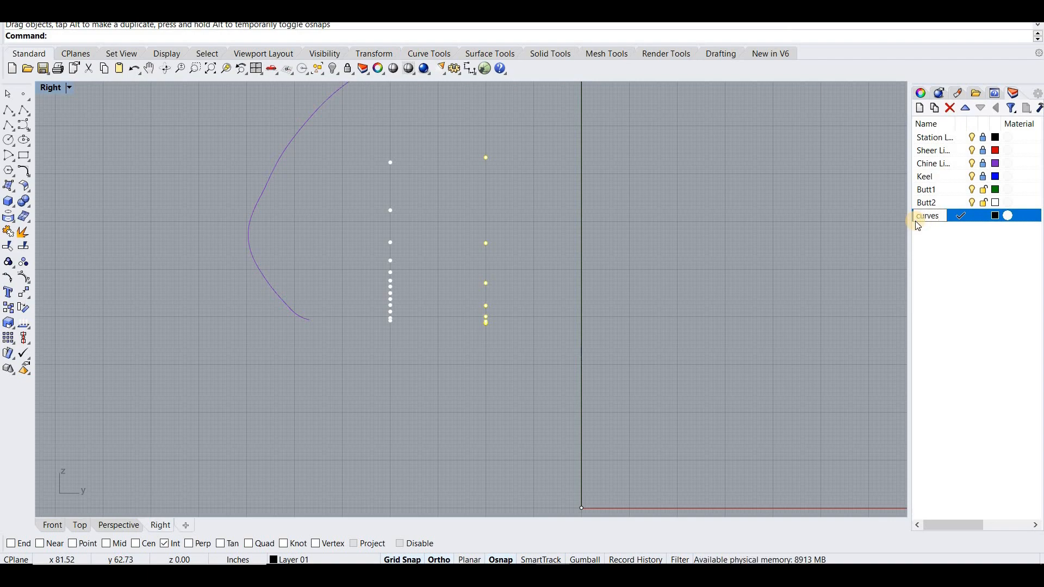
left_click(983, 193)
left_click(982, 205)
- Hide the station lines layer and examine the hull curves and buttock points in the Perspective and Right views
right_click_drag(624, 263, 599, 284)
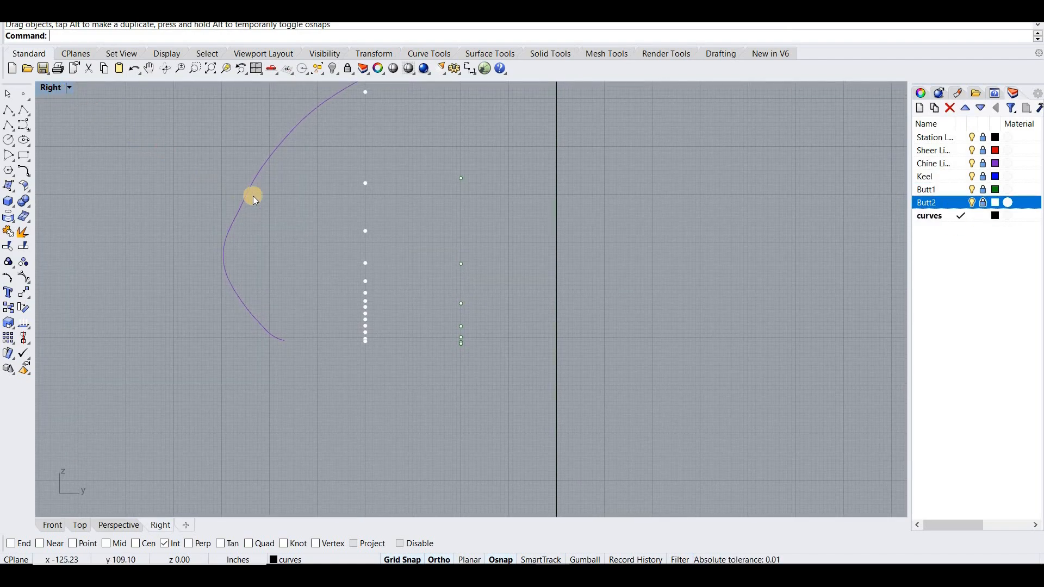
key("ctrl+m")
right_click_drag(660, 203, 972, 145)
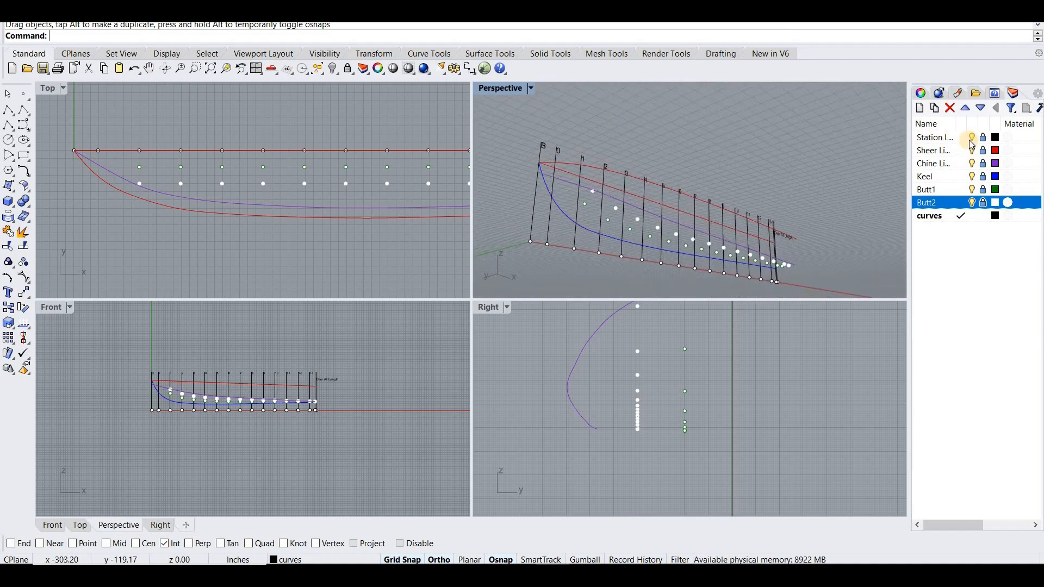
left_click(972, 137)
right_click_drag(701, 203, 499, 311)
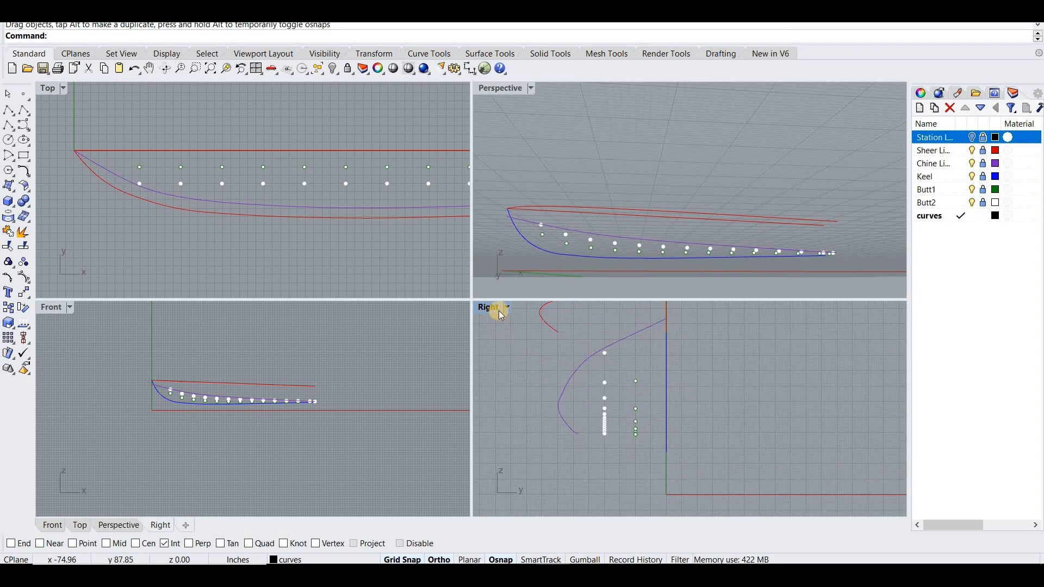
double_click(490, 308)
scroll(507, 318, "down", 3)
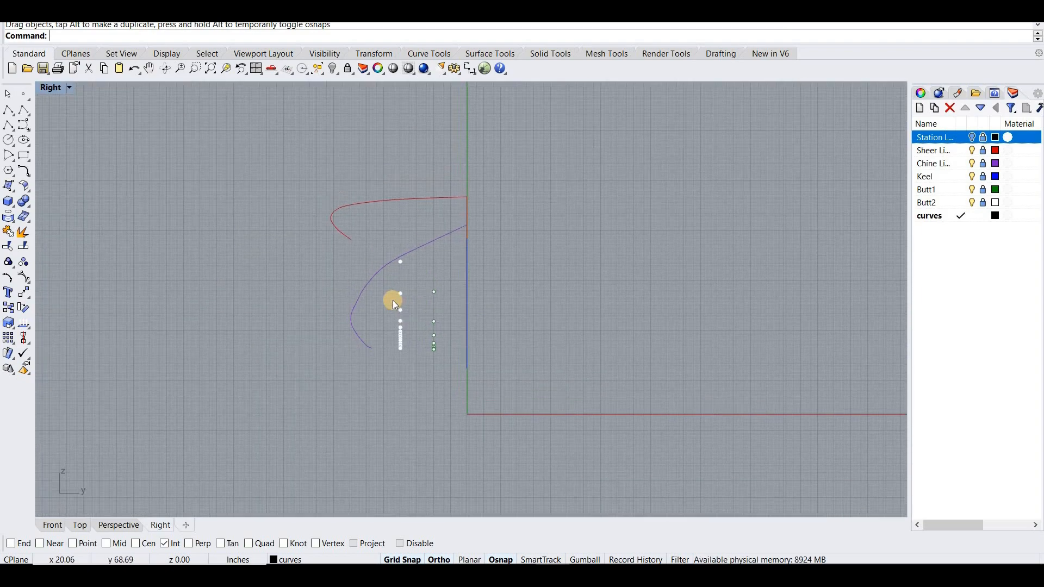
scroll(500, 212, "up", 4)
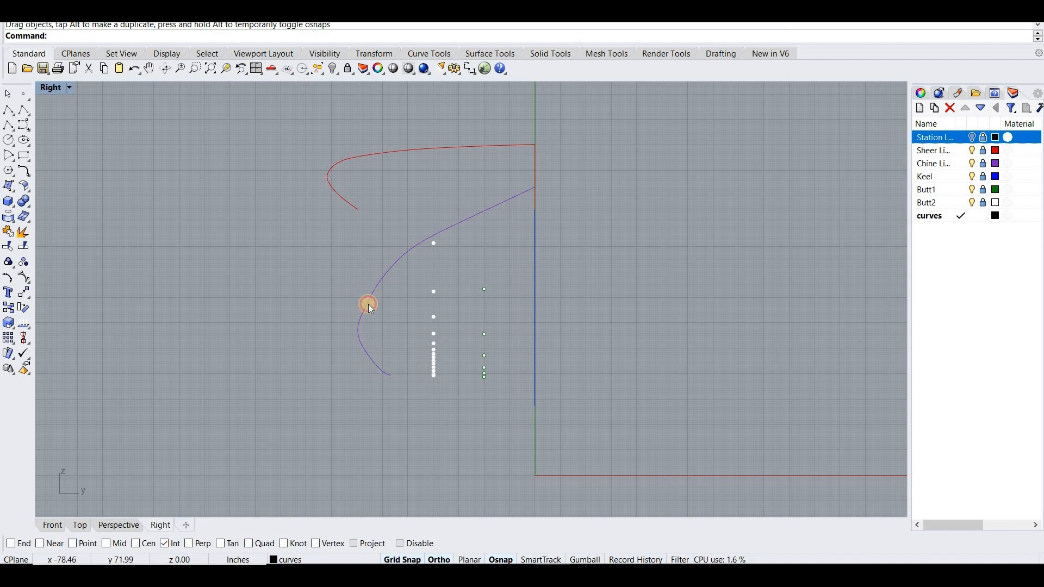
scroll(365, 311, "up", 3)
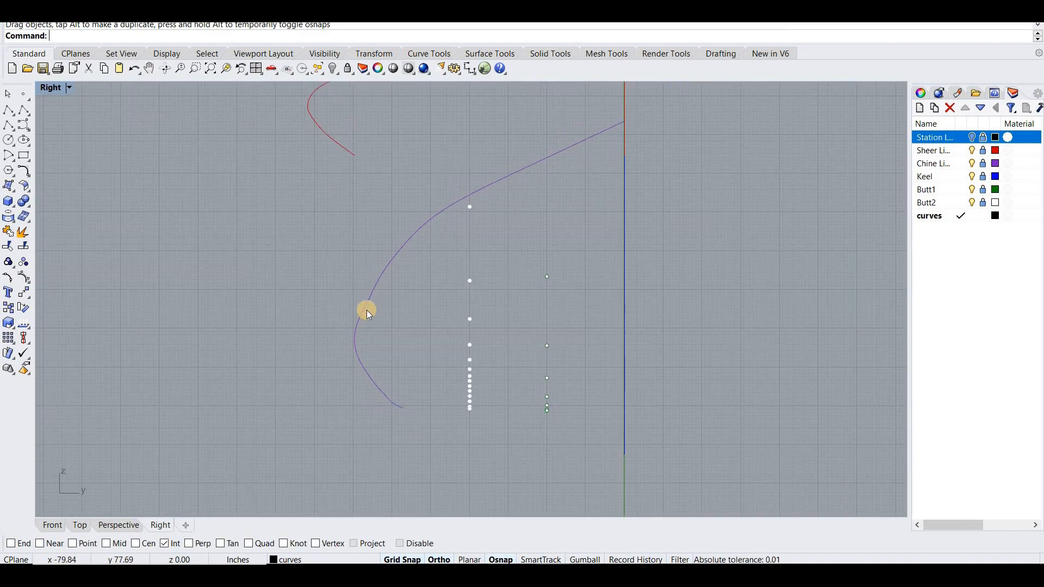
- Show the Keel layer, hide the Sheer Lines layer, and restrict object snapping to Point
scroll(366, 310, "down", 2)
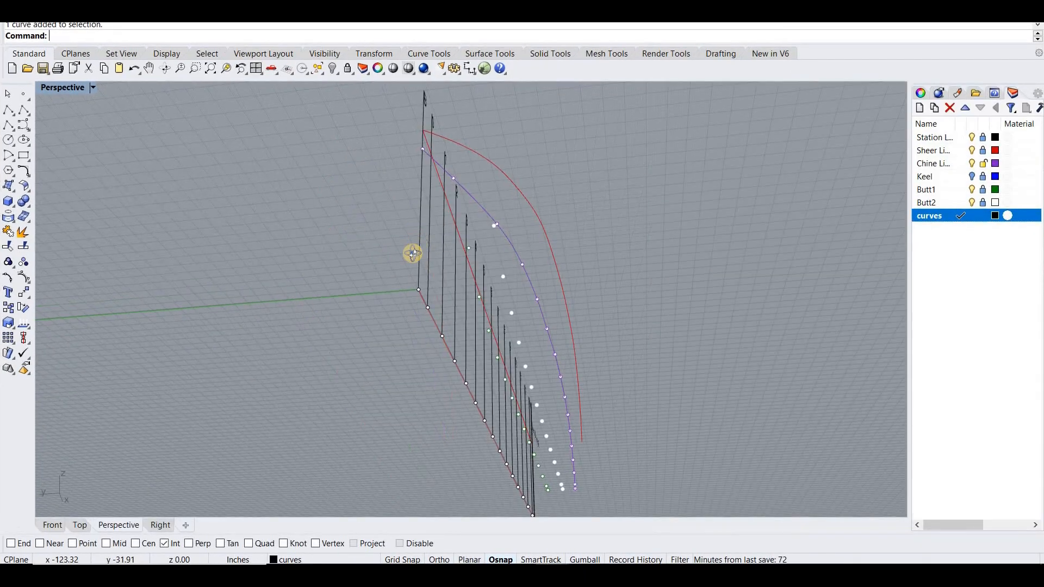
right_click_drag(411, 252, 528, 260)
scroll(403, 290, "up", 5)
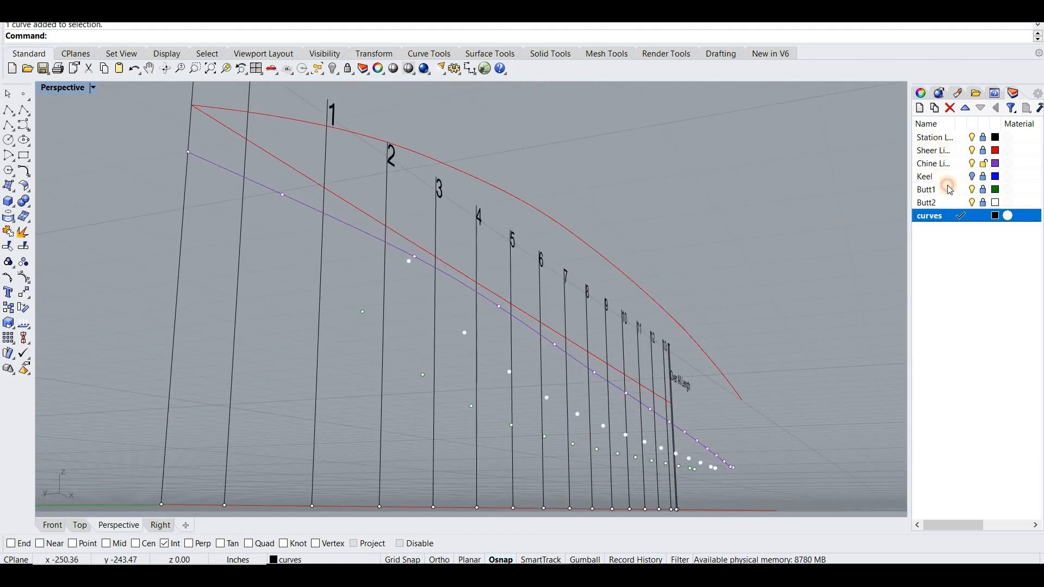
left_click(948, 183)
right_click_drag(795, 217, 34, 116)
left_click(34, 116)
left_click(576, 278)
key("Escape")
right_click(73, 545)
right_click_drag(593, 308, 605, 336)
left_click(973, 150)
- Draw the station 1 curve on the curves layer from the keel point up to the chine point
right_click(591, 340)
left_click(578, 353)
left_click(651, 264)
right_click(653, 318)
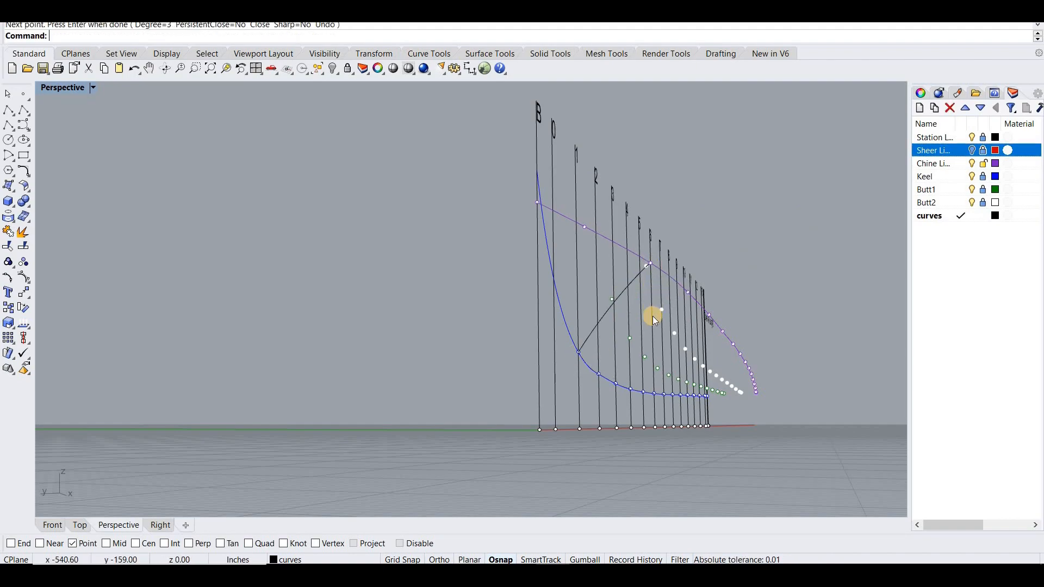
- Draw the station 2 curve from the keel point through the buttock points to the chine point
scroll(653, 315, "down", 3)
scroll(653, 316, "up", 3)
right_click_drag(652, 316, 594, 362)
scroll(594, 362, "down", 3)
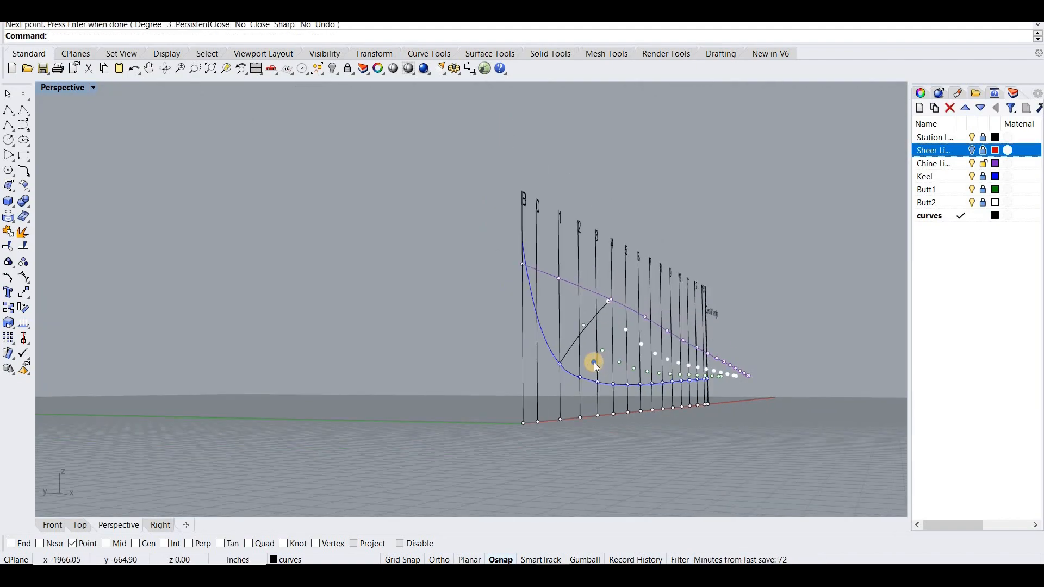
scroll(594, 363, "up", 3)
right_click(594, 362)
left_click(563, 389)
left_click(651, 300)
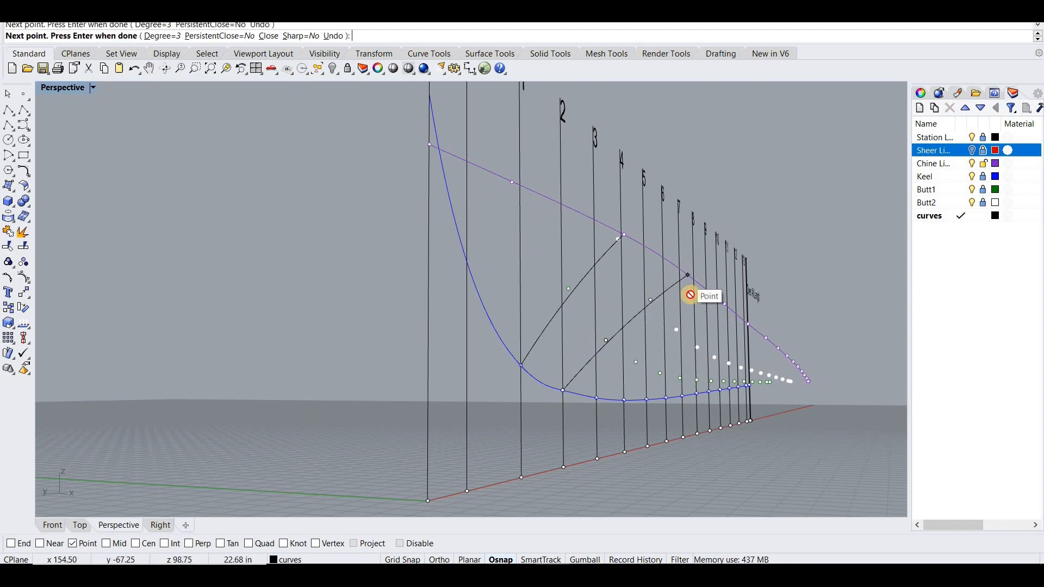
left_click(688, 275)
right_click(660, 303)
- Draw the station 3 and station 4 curves from the keel through their buttock points to the chine
scroll(615, 387, "down", 3)
right_click(615, 387)
left_click(608, 389)
left_click(669, 342)
left_click(703, 321)
right_click(653, 384)
right_click(636, 390)
left_click(628, 391)
left_click(697, 360)
left_click(720, 334)
right_click(695, 361)
scroll(695, 361, "up", 3)
right_click(648, 393)
left_click(581, 431)
left_click(648, 394)
right_click(647, 395)
left_click(634, 406)
key("Delete")
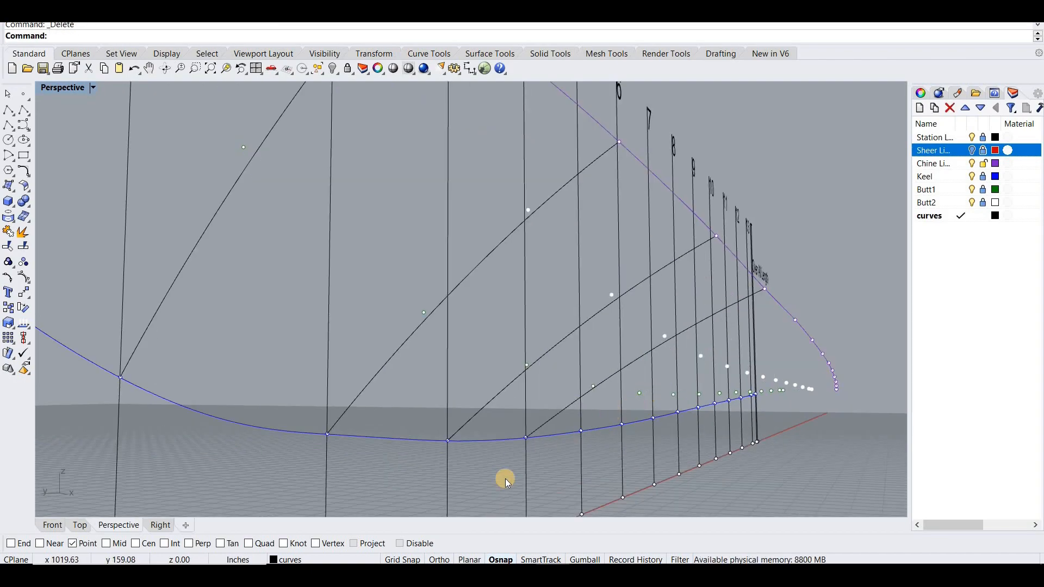
- Draw the station 5 and station 6 curves from the keel through both buttock points to the chine
right_click(581, 433)
left_click(581, 432)
left_click(639, 393)
left_click(701, 356)
left_click(797, 319)
right_click(802, 322)
right_click(624, 424)
left_click(622, 424)
left_click(727, 367)
left_click(810, 340)
right_click(809, 342)
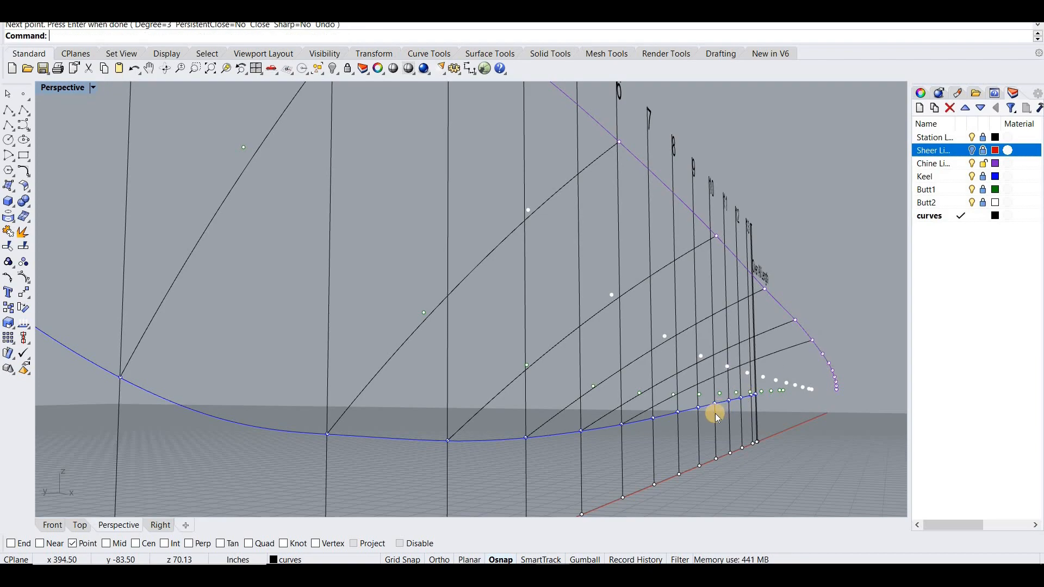
- Draw the station 7 curve from the keel point through its two buttock points to the chine point
scroll(646, 433, "down", 4)
scroll(775, 411, "up", 5)
right_click(371, 434)
left_click(370, 426)
left_click(438, 388)
left_click(509, 352)
left_click(623, 316)
right_click(610, 322)
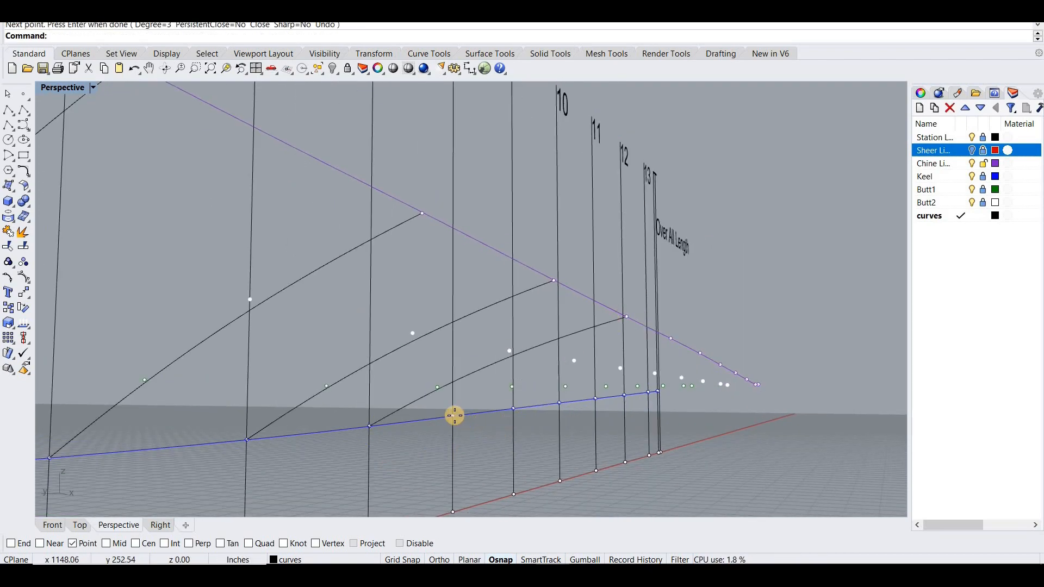
- Draw the station 8 and station 9 curves from the keel through their buttock points to the chine
right_click(454, 415)
left_click(453, 416)
left_click(513, 387)
left_click(670, 338)
right_click(669, 339)
right_click(514, 412)
left_click(513, 408)
left_click(565, 386)
left_click(699, 353)
right_click(700, 354)
right_click(602, 412)
left_click(596, 399)
left_click(606, 387)
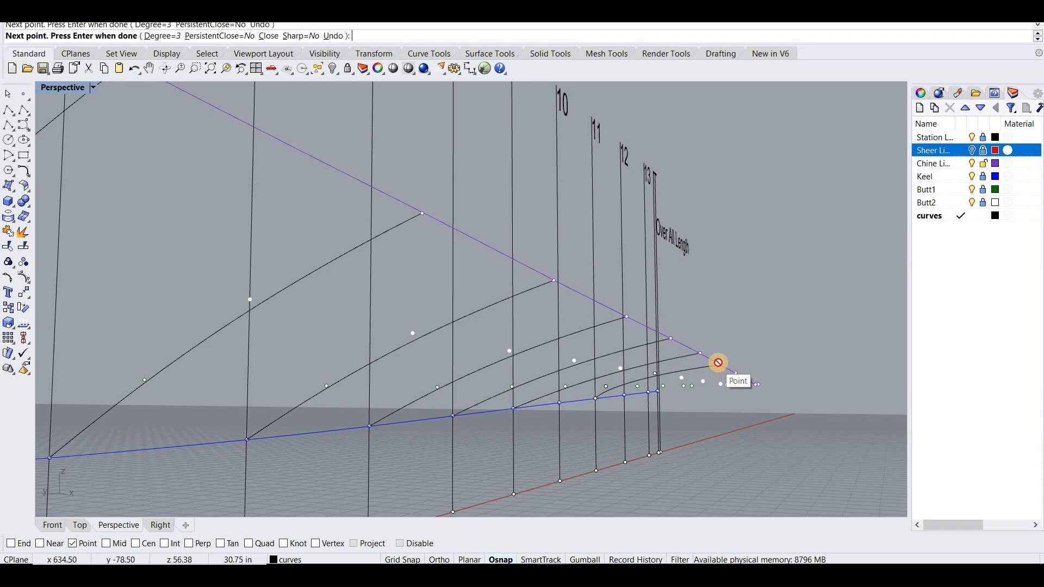
left_click(720, 365)
right_click(717, 366)
- Draw the station 10 curve from the keel point through its two buttock points to the chine point
scroll(650, 418, "up", 3)
scroll(650, 418, "up", 2)
right_click(552, 396)
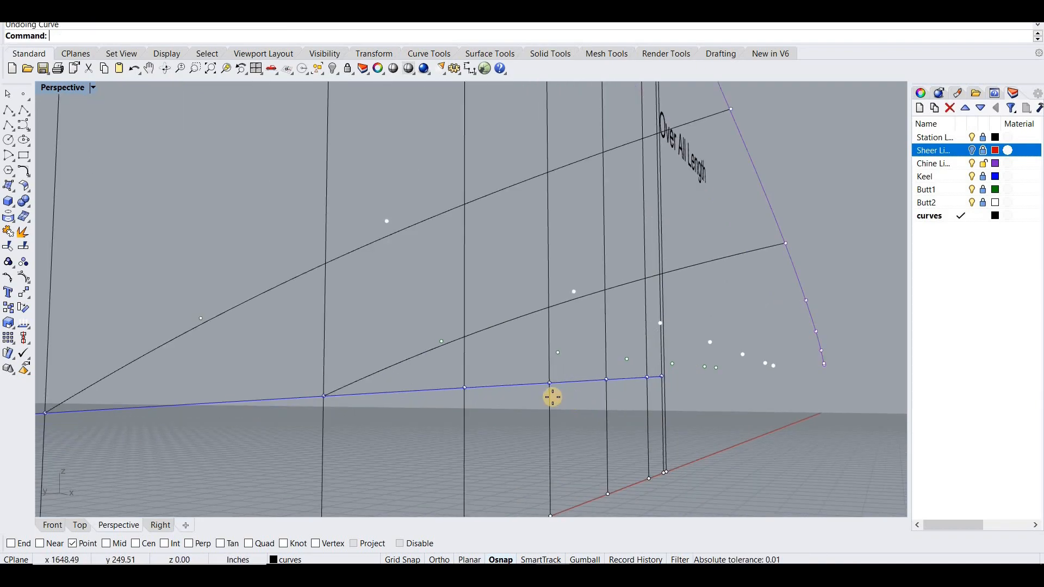
left_click(465, 387)
left_click(557, 353)
left_click(660, 323)
left_click(806, 300)
right_click(627, 403)
- Draw the station 11 and station 12 curves from the keel through both buttock points to the chine
right_click(608, 408)
left_click(549, 386)
left_click(627, 359)
left_click(710, 342)
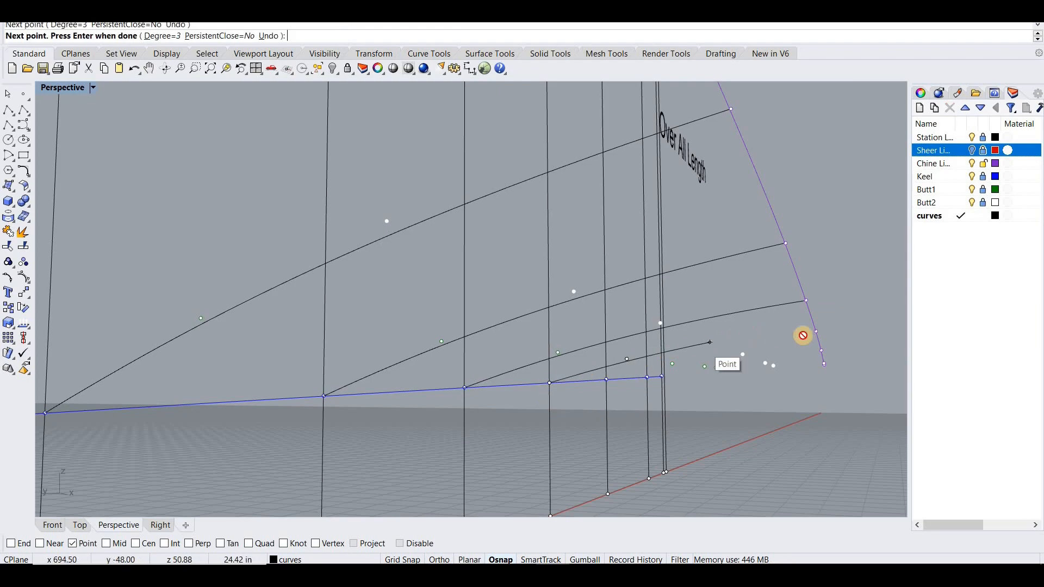
left_click(815, 331)
right_click(617, 405)
right_click(617, 405)
left_click(606, 379)
left_click(673, 363)
left_click(743, 354)
left_click(822, 349)
right_click(746, 388)
- Draw the station 13 curve from the keel point through its two buttock points to the chine point
right_click_drag(742, 388, 611, 403)
right_click(616, 387)
left_click(645, 366)
left_click(693, 356)
left_click(771, 354)
left_click(869, 350)
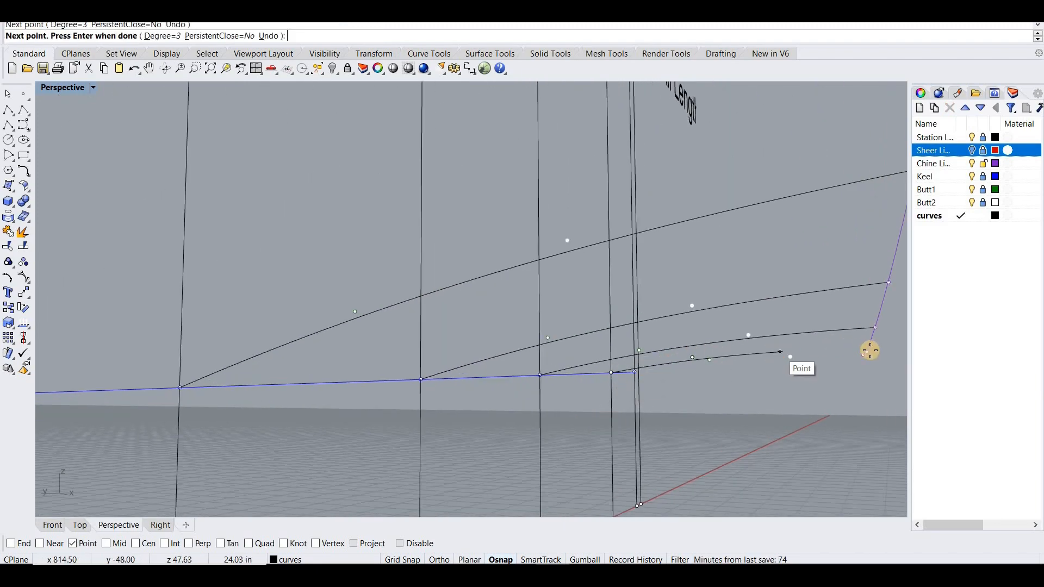
right_click(675, 383)
- Draw the transom curve at the aft end of the keel through the last buttock points to the chine end
scroll(674, 383, "up", 1)
right_click(671, 382)
left_click(635, 372)
left_click(711, 360)
left_click(791, 358)
left_click(867, 358)
right_click(855, 376)
- Hide the Butt1 and Butt2 layers and view the finished keel-to-chine curves along the hull
right_click_drag(855, 378, 826, 370)
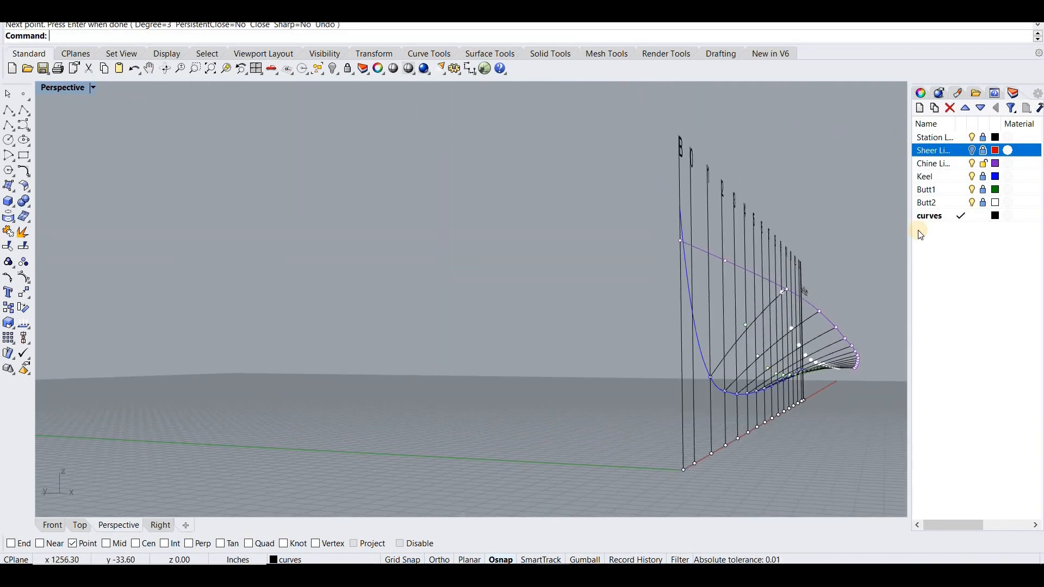
left_click(975, 202)
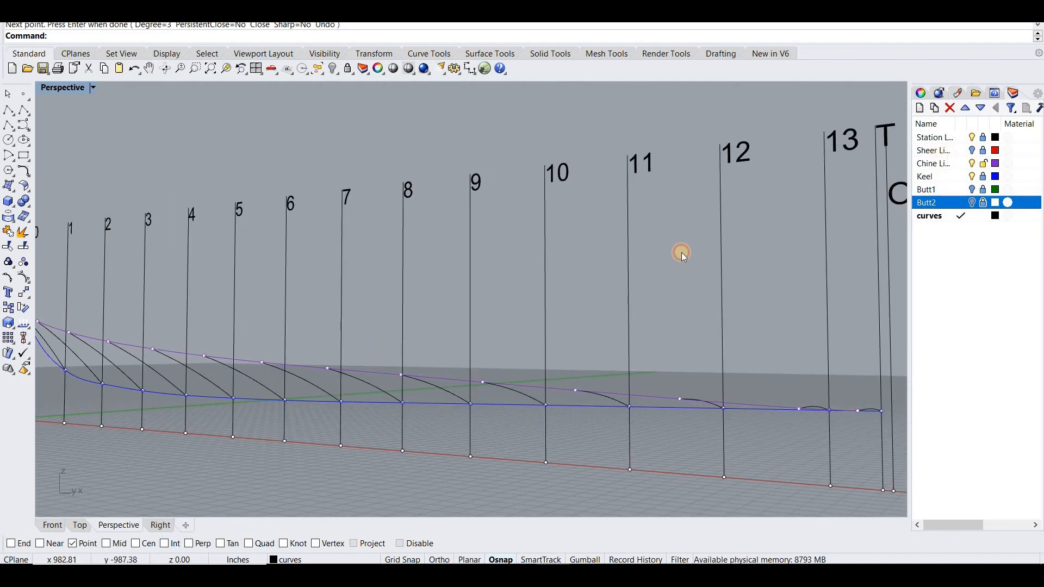
right_click_drag(576, 298, 644, 353)
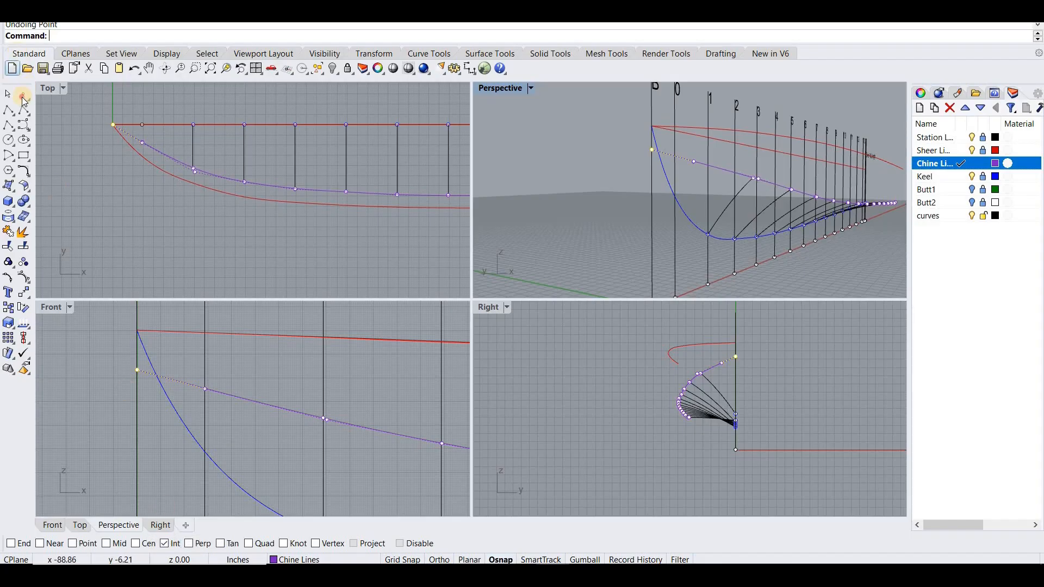
- Place a point on the Chine Lines layer where the chine and keel curves cross in the Front view
left_click(23, 97)
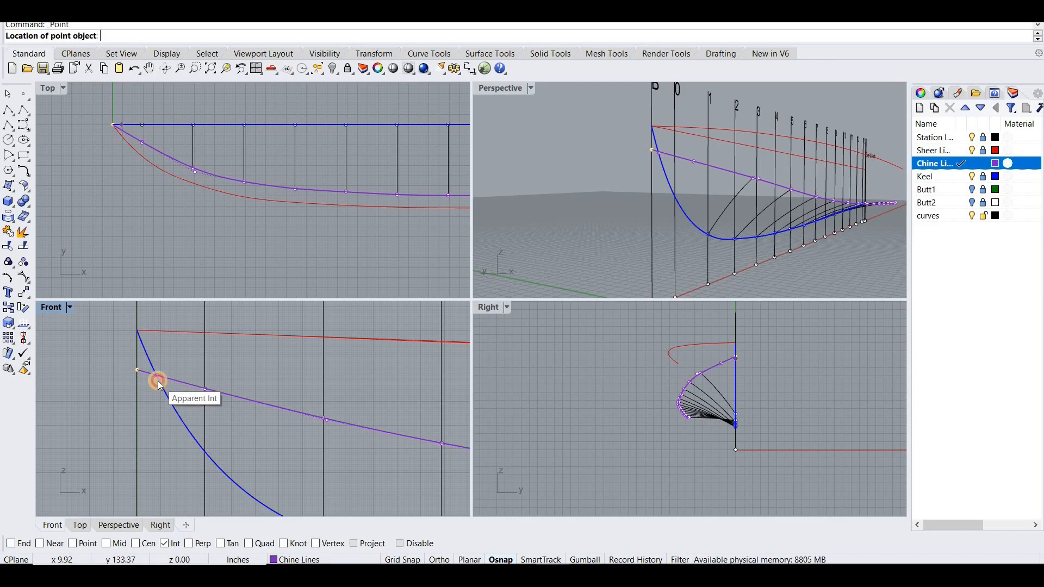
right_click_drag(538, 219, 514, 227)
scroll(514, 224, "up", 5)
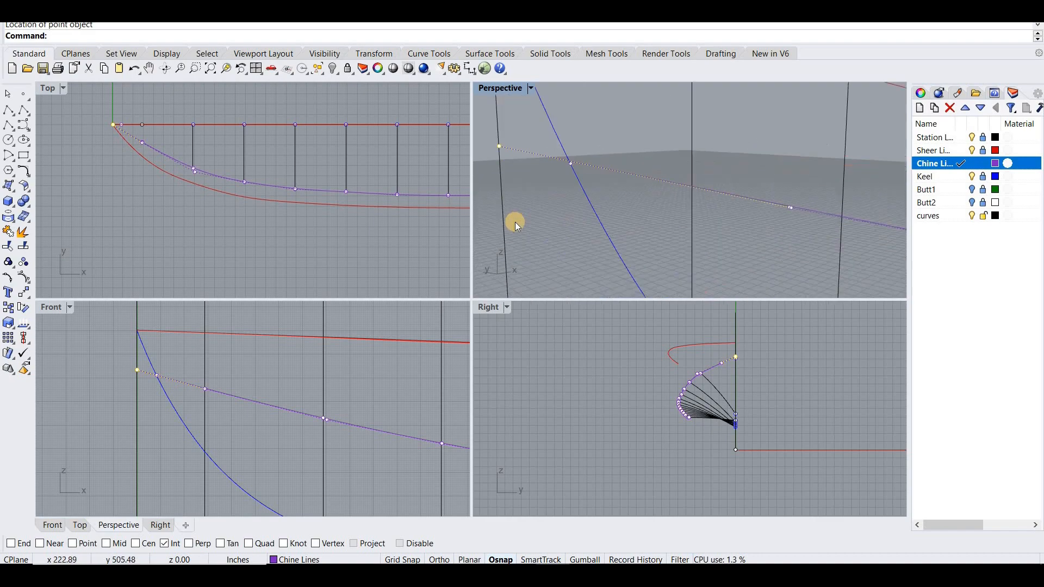
scroll(498, 132, "down", 1)
left_click_drag(498, 126, 568, 141)
left_click(514, 159)
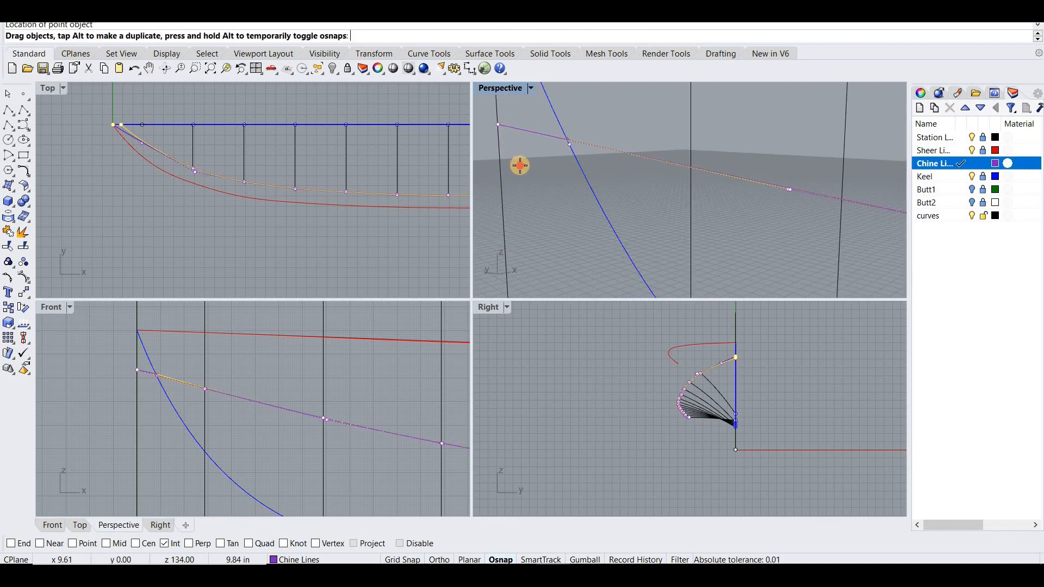
key("Escape")
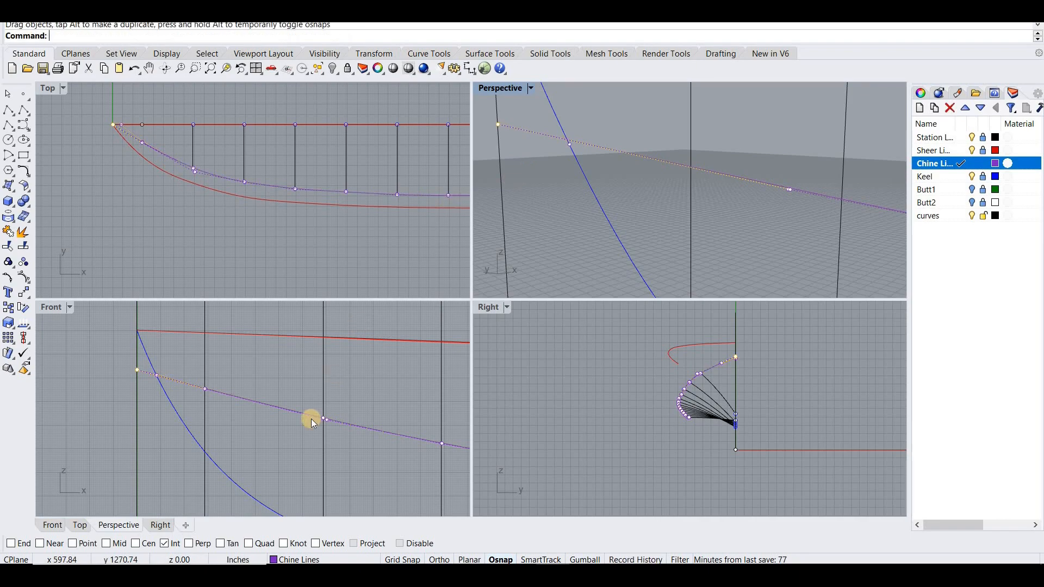
- Set object snapping to Point and End, and move the chine curve from its bow end to the keel intersection point
left_click(109, 543)
left_click(81, 543)
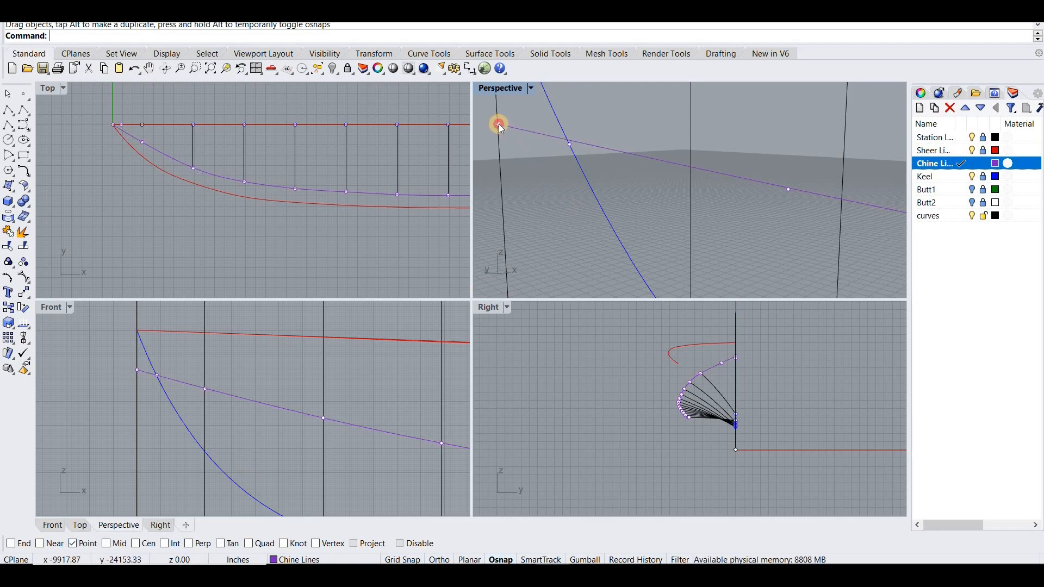
left_click(531, 135)
left_click(534, 162)
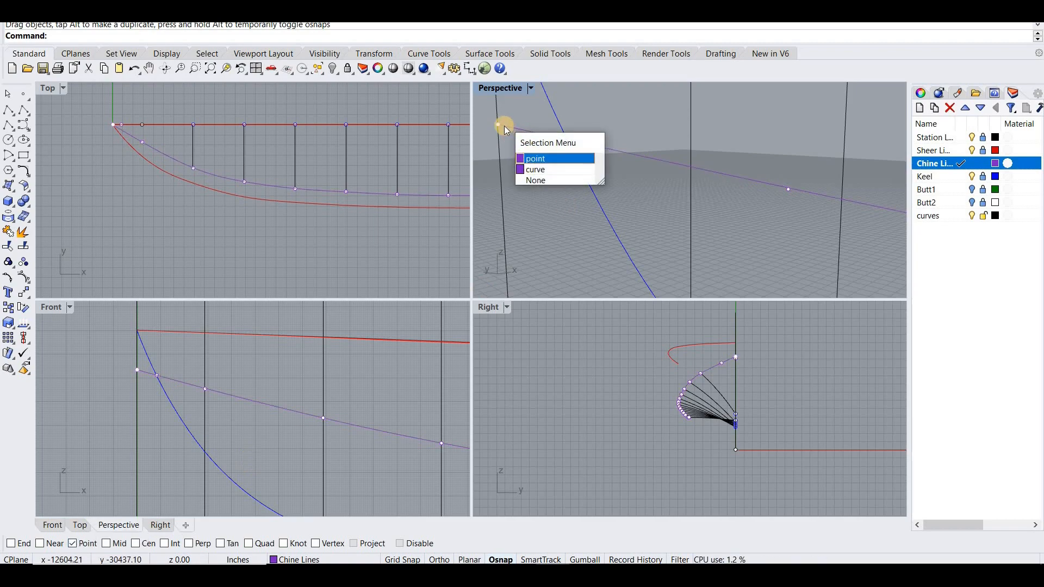
left_click_drag(571, 144, 558, 165)
left_click(498, 125)
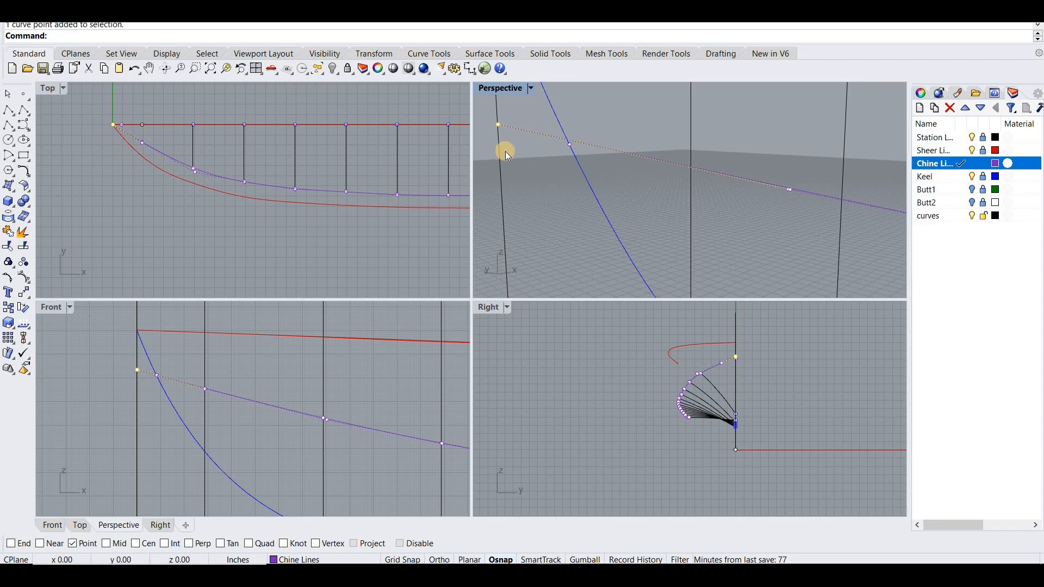
left_click(527, 132)
type("Move")
key("Return")
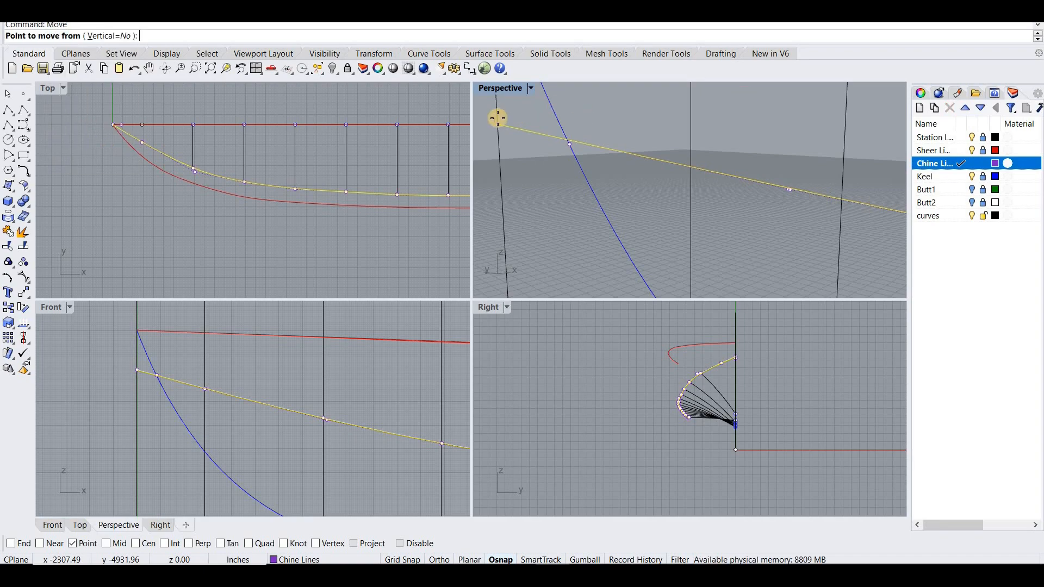
left_click(11, 544)
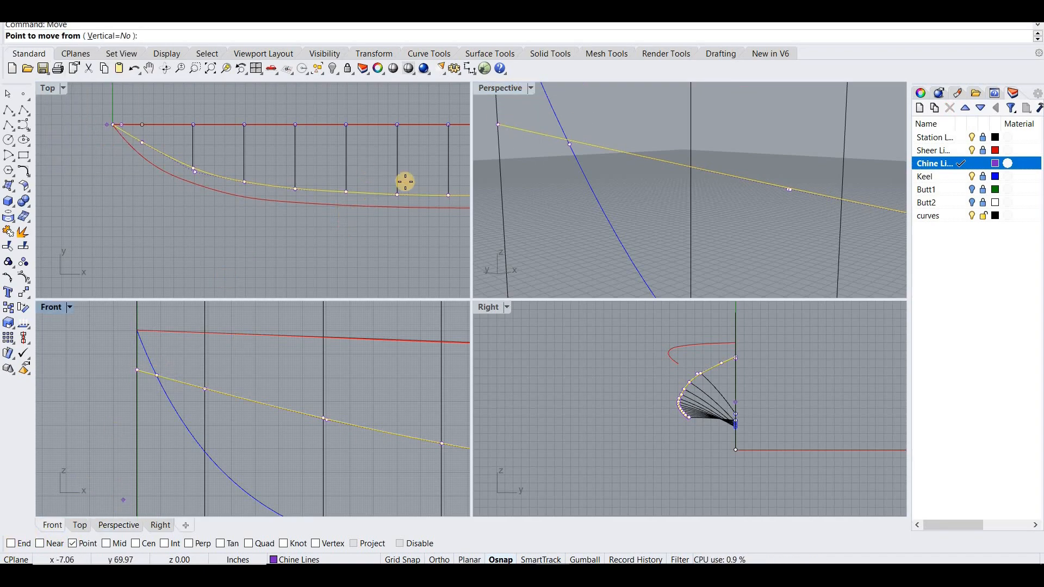
left_click(533, 138)
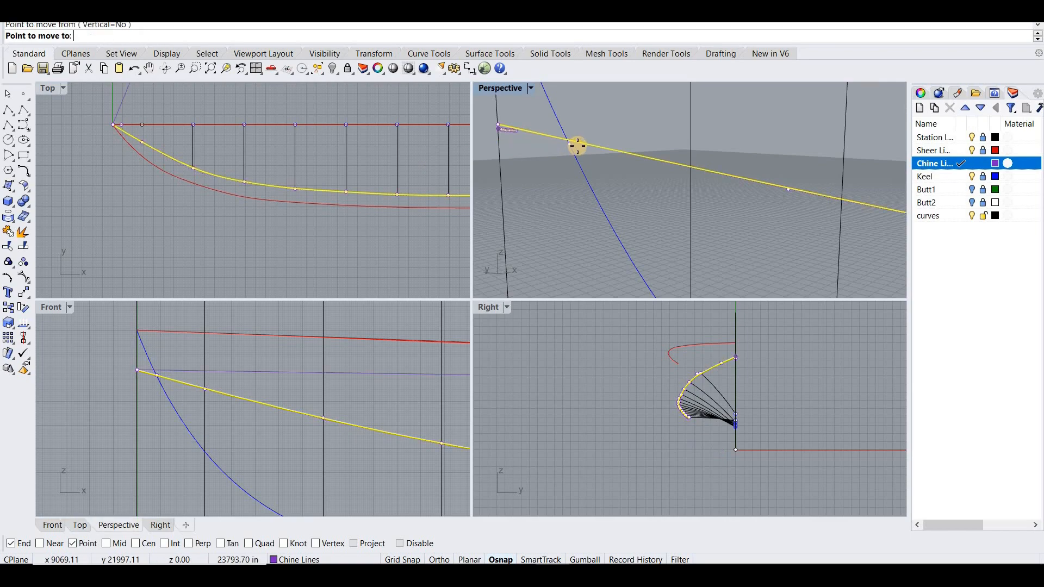
left_click(565, 171)
- Maximize the Perspective view and make curves the current layer
right_click_drag(564, 171, 506, 93)
double_click(505, 93)
right_click_drag(501, 265, 710, 269)
scroll(498, 300, "down", 5)
left_click(936, 217)
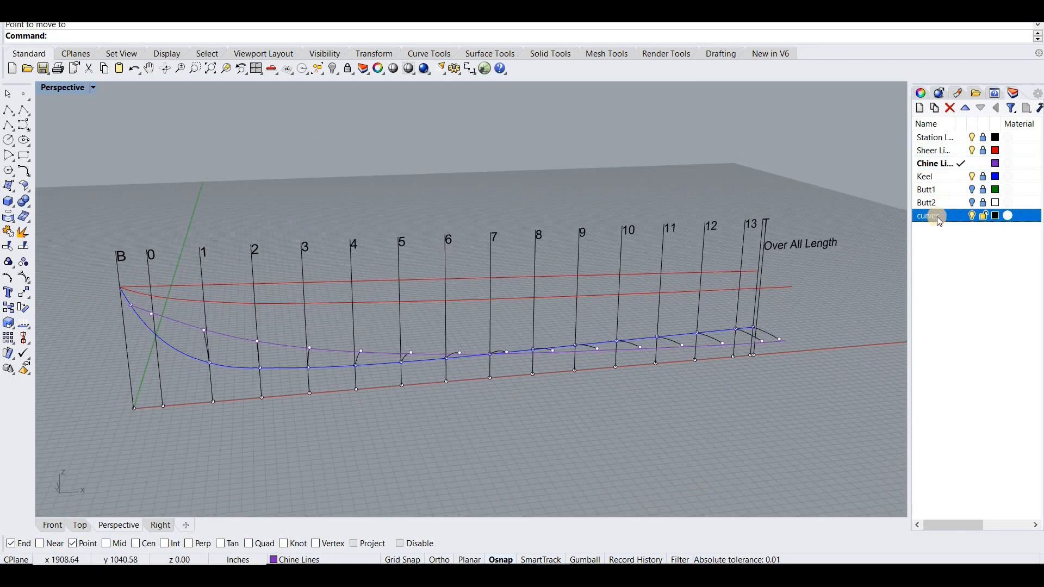
left_click(952, 221)
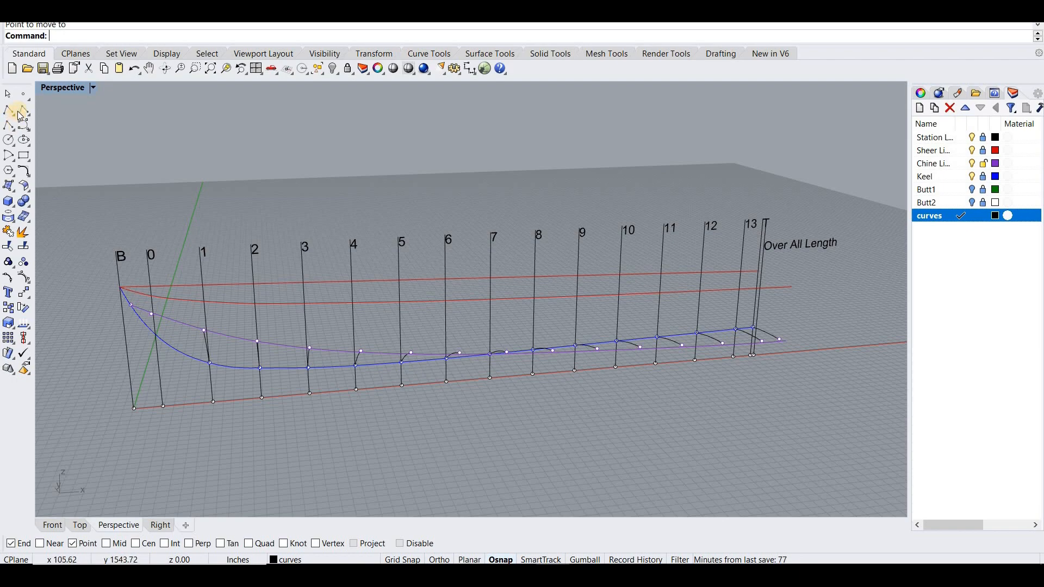
- Draw a straight polyline from the aft end of the curved sheer line to the aft end of the chine
left_click(11, 113)
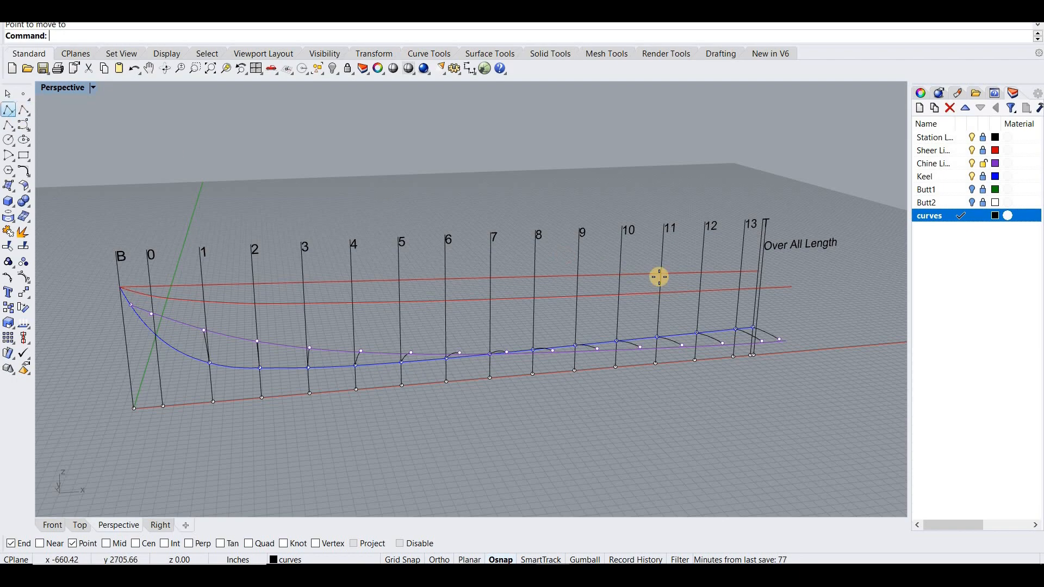
left_click(791, 288)
left_click(789, 346)
key("Return")
scroll(761, 349, "up", 6)
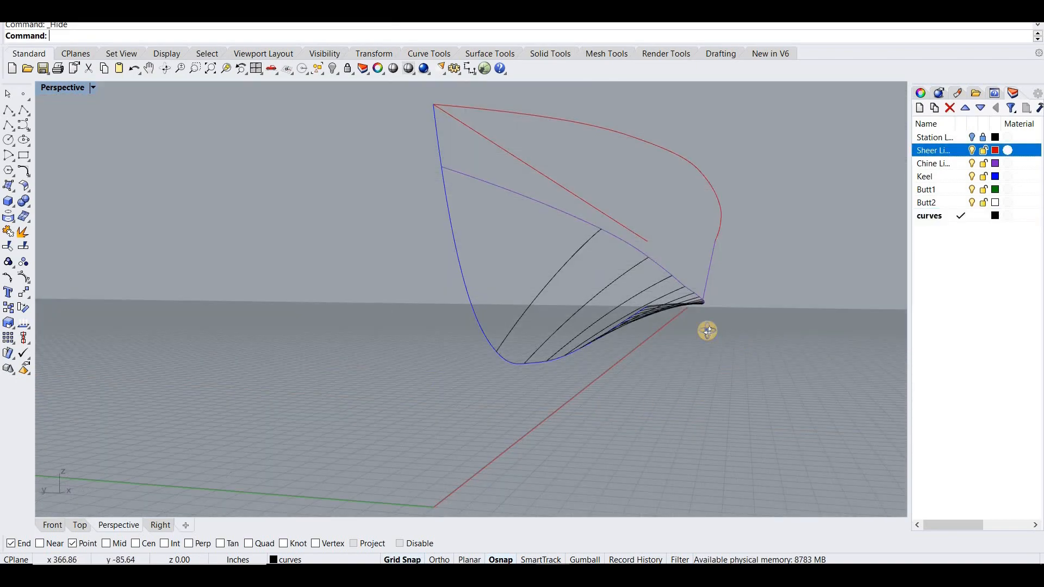
- Create a curve-network surface from the chine, the keel below it and the station curves, leaving out the sheer and stem curves
right_click_drag(708, 330, 170, 298)
left_click_drag(193, 242, 735, 382)
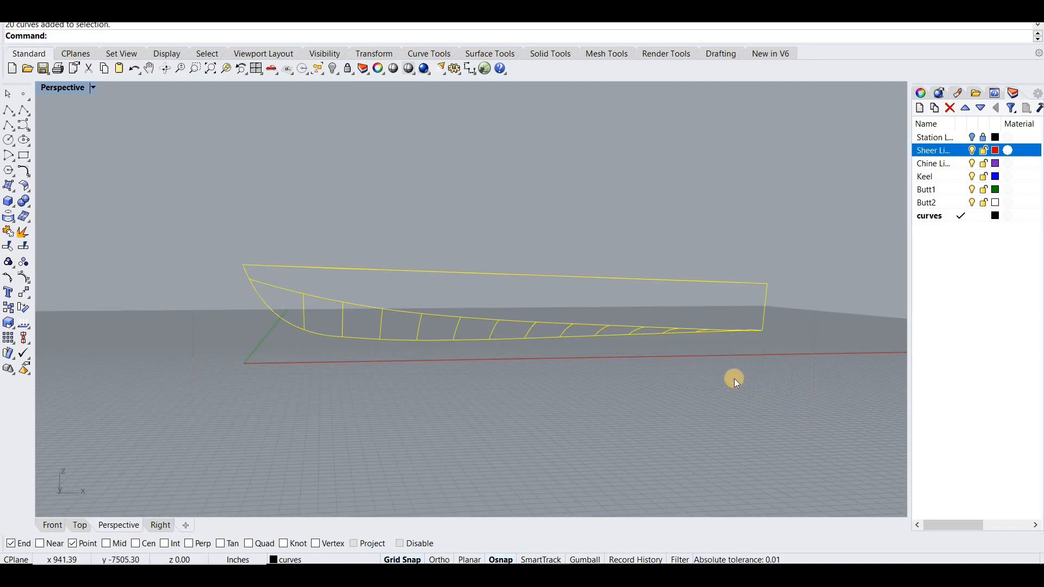
left_click(251, 272, "ctrl")
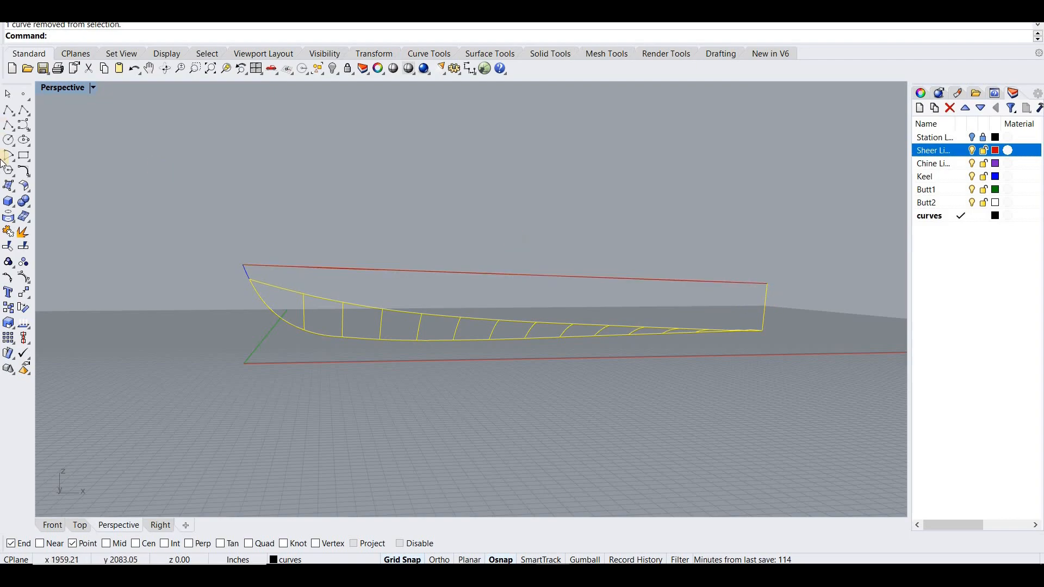
left_click(12, 189)
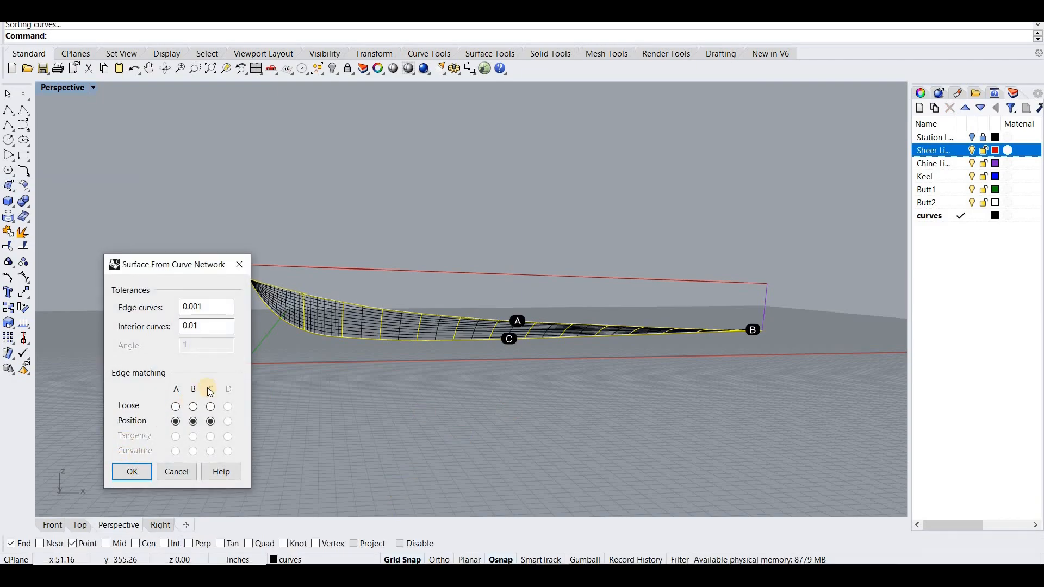
key("Return")
- Set up a curve-network surface for the hull side from the curved sheer, stem line, aft line and the bottom surface's upper edge
right_click_drag(245, 391, 286, 324)
left_click(294, 316)
right_click(288, 318)
left_click(290, 315)
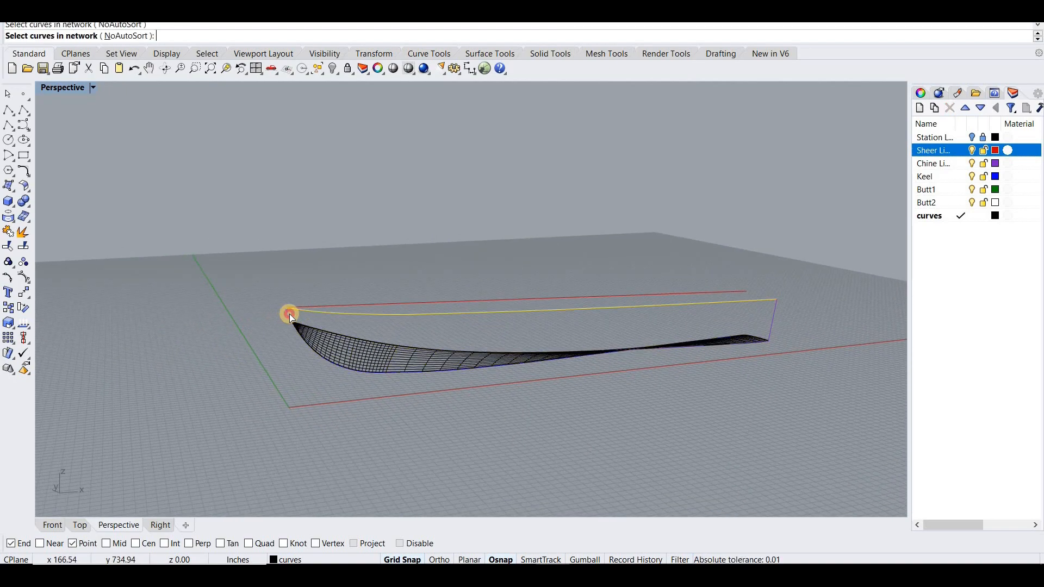
left_click(767, 320)
left_click(772, 318)
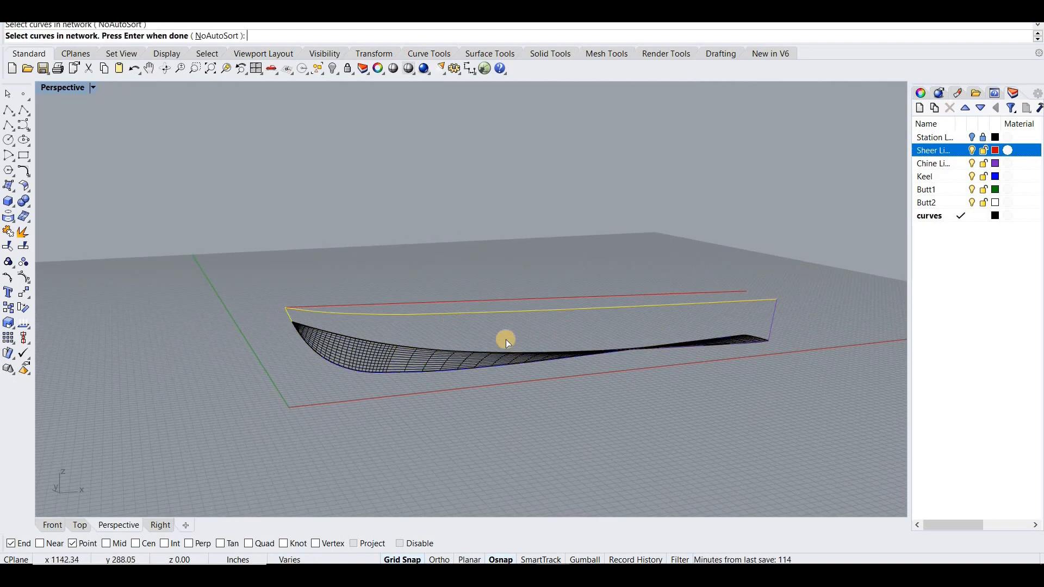
left_click(464, 352)
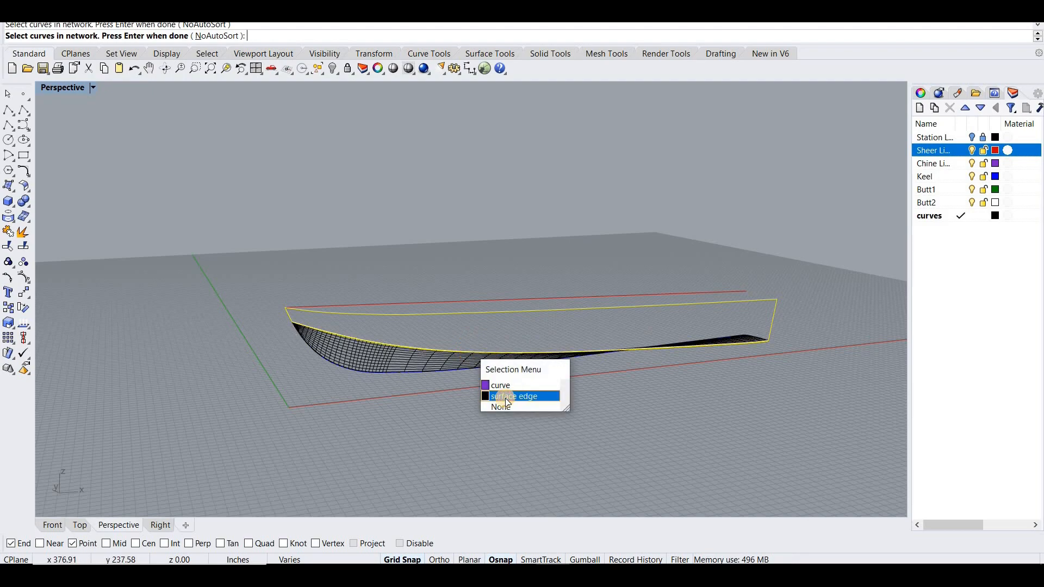
left_click(508, 397)
key("Return")
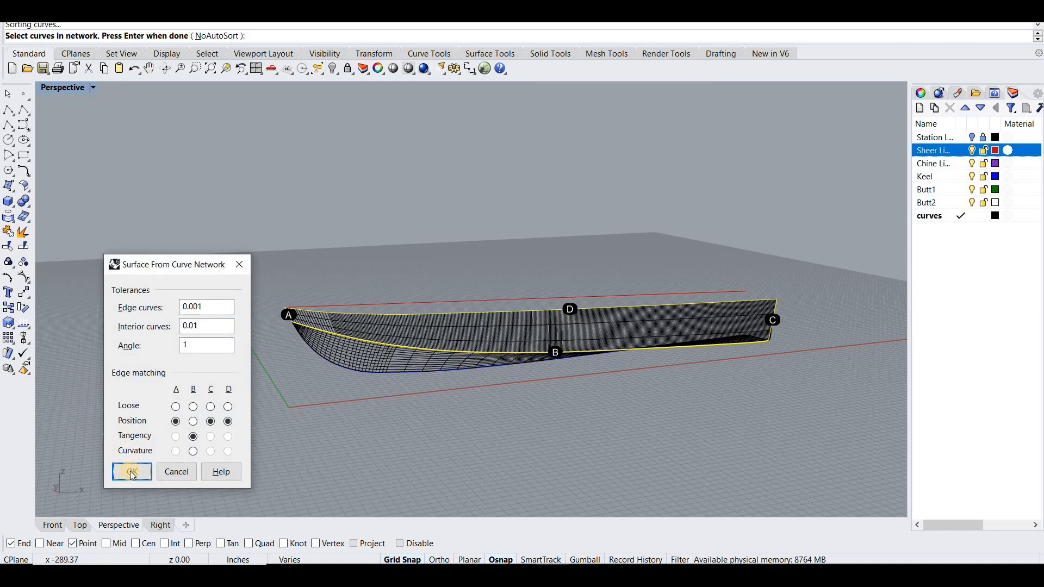
- Compare Position, Tangency and Curvature matching on edge B, and create the side surface with Tangency
left_click(194, 422)
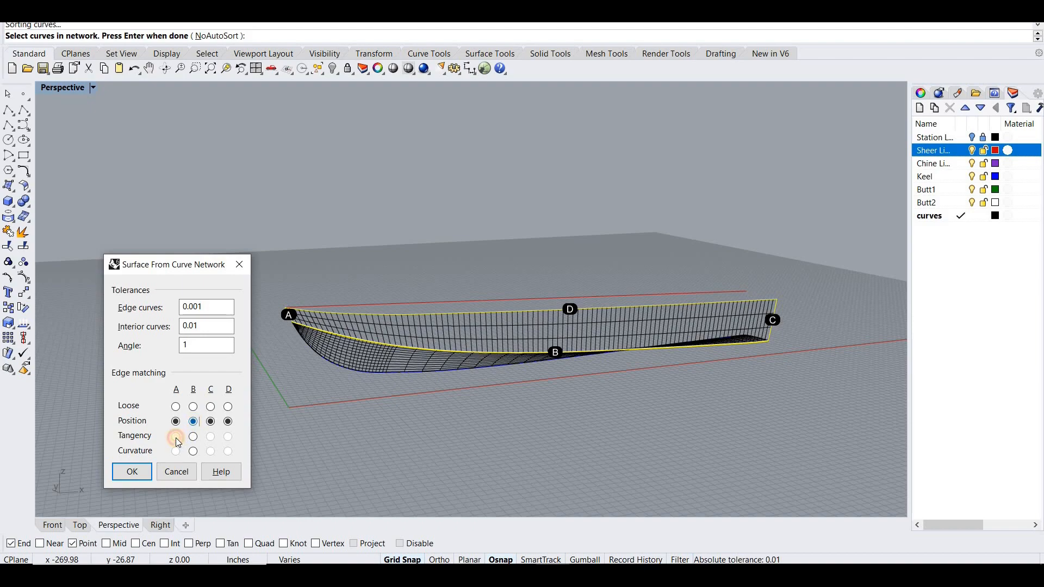
left_click(193, 452)
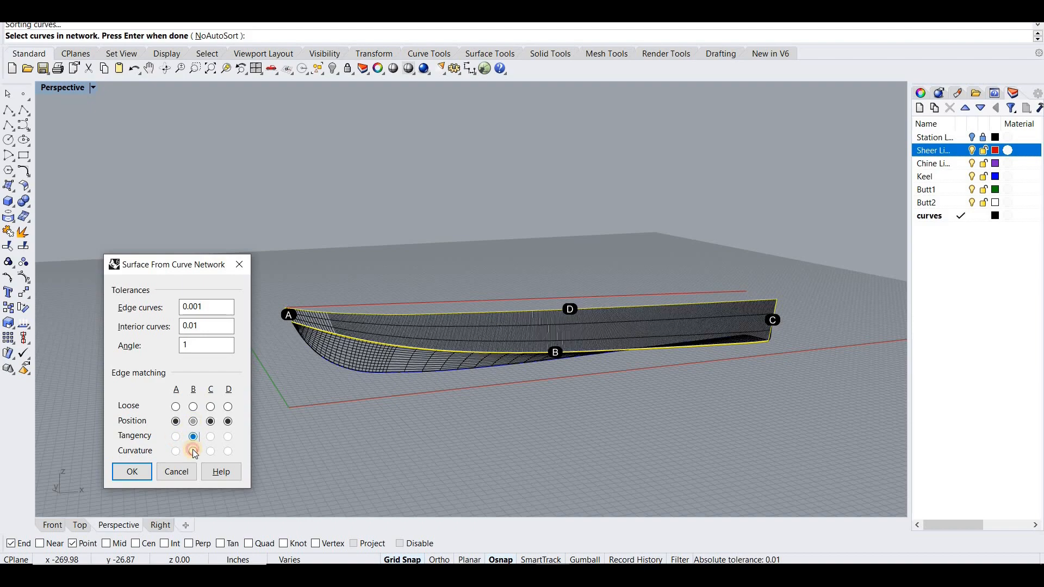
left_click(194, 453)
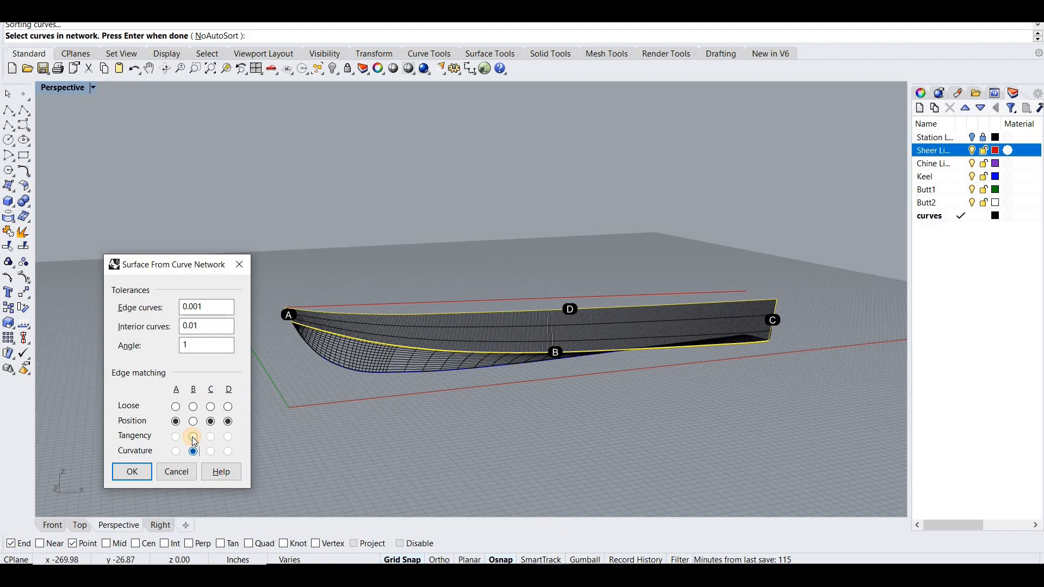
left_click(195, 428)
left_click(195, 423)
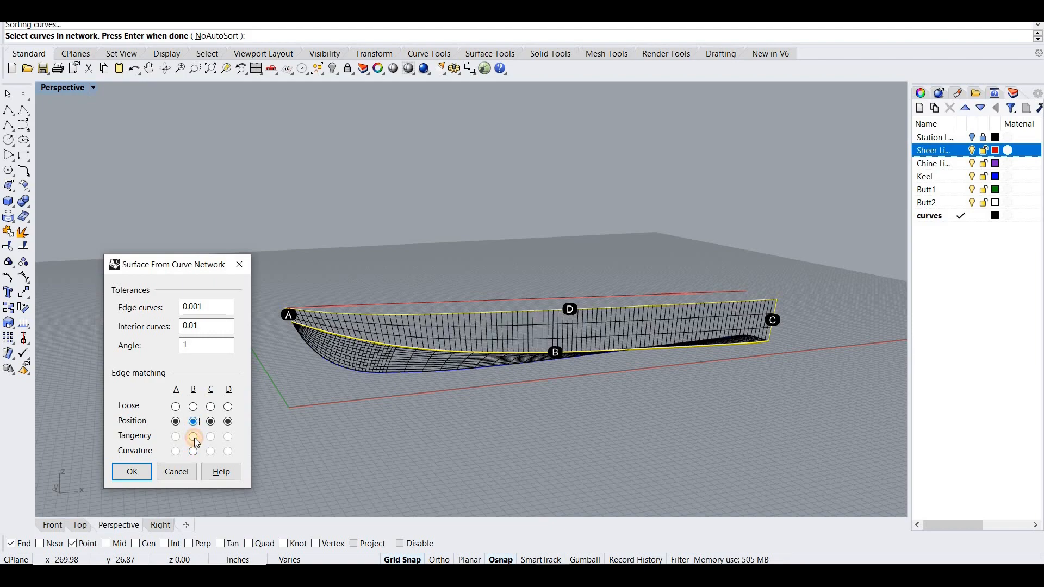
left_click(195, 438)
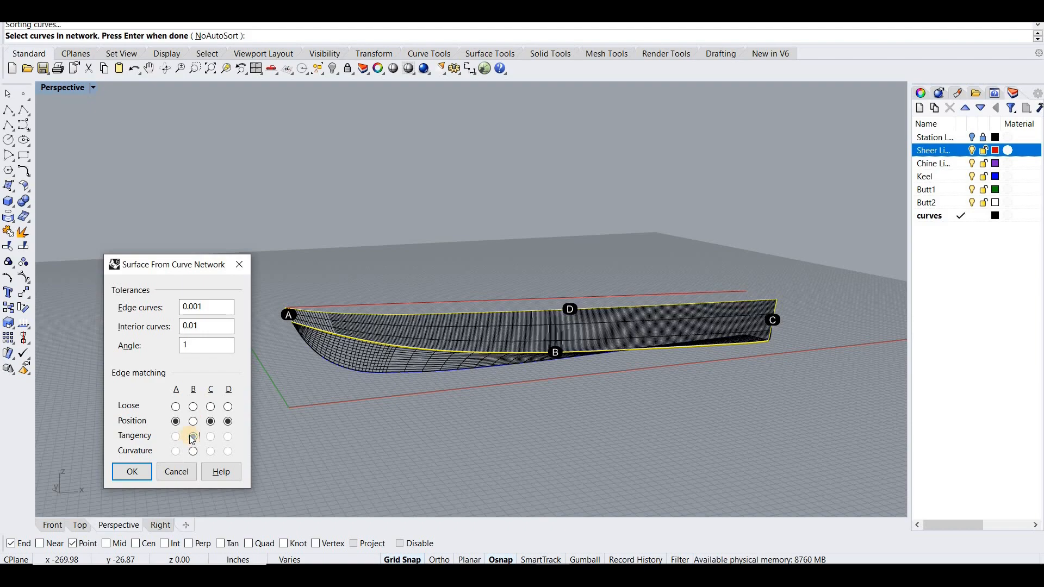
left_click(197, 445)
left_click(147, 467)
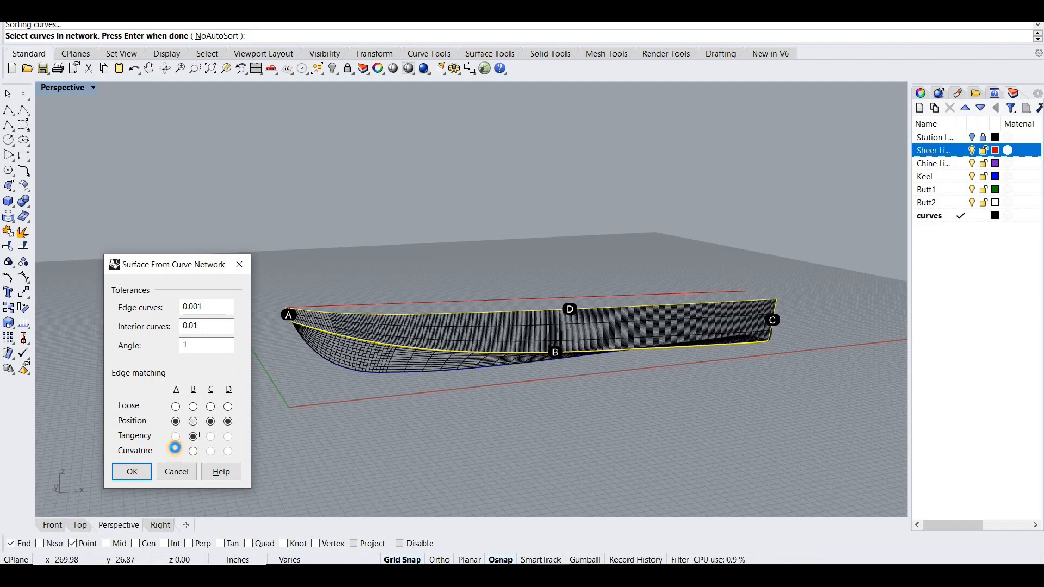
- Inspect the side surface in a shaded view, and delete it
right_click_drag(345, 374, 387, 123)
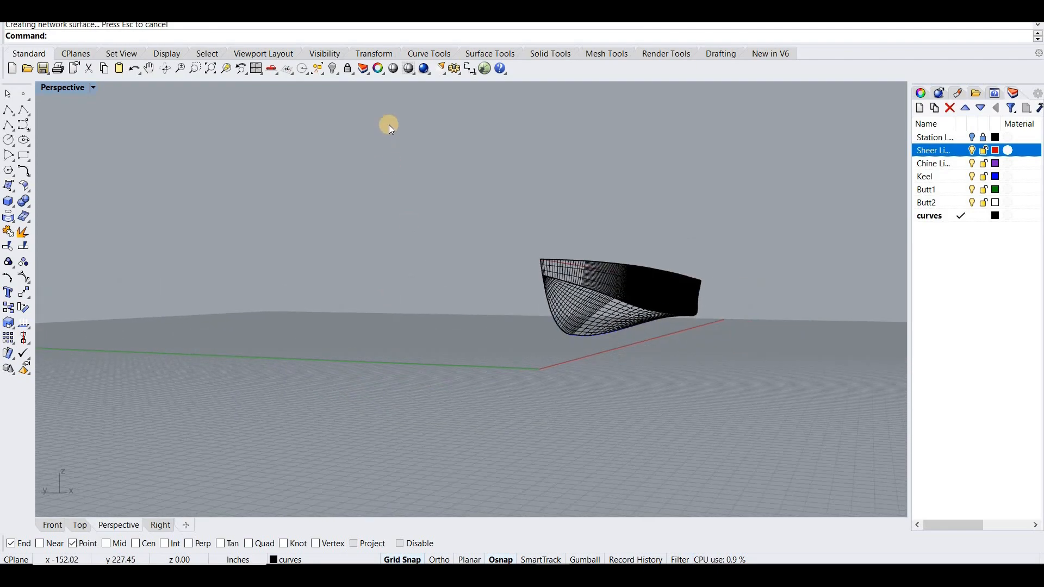
left_click(393, 68)
mouse_move(501, 193)
right_mouse_down()
mouse_move(341, 149)
mouse_move(273, 168)
mouse_move(254, 194)
mouse_move(249, 278)
mouse_move(212, 275)
mouse_move(382, 320)
right_mouse_up()
left_click(383, 321)
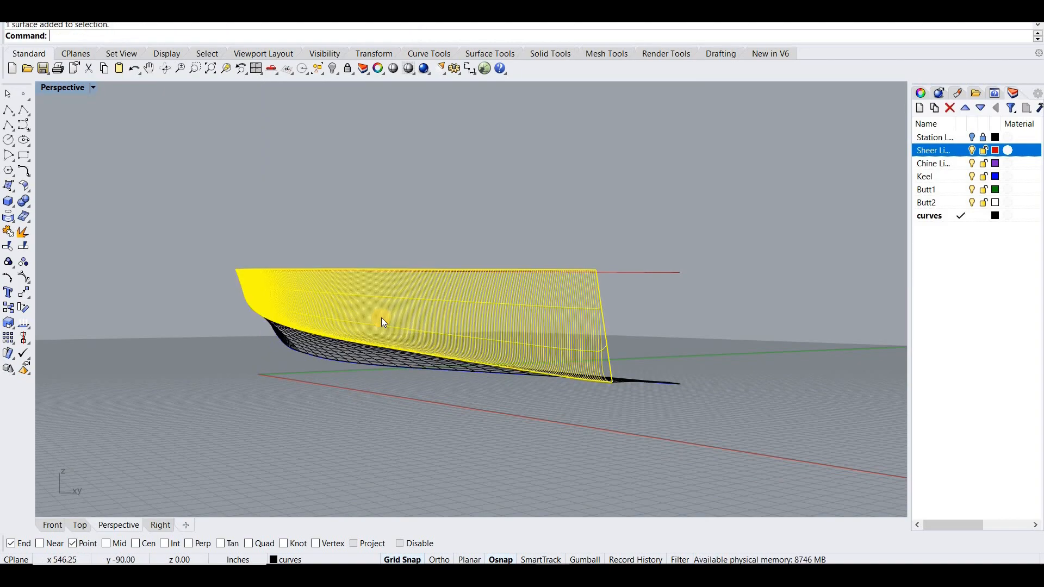
right_click_drag(480, 334, 502, 331)
scroll(502, 331, "down", 4)
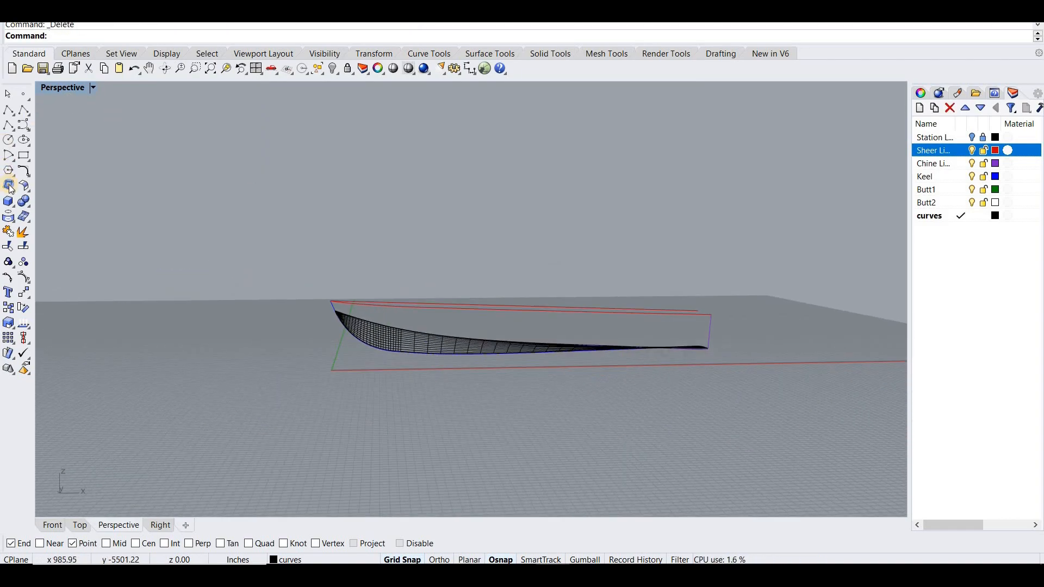
- Create the side surface from a curve network of sheer, stem line, aft line and chine curve, with Position matching on all edges
left_click(54, 192)
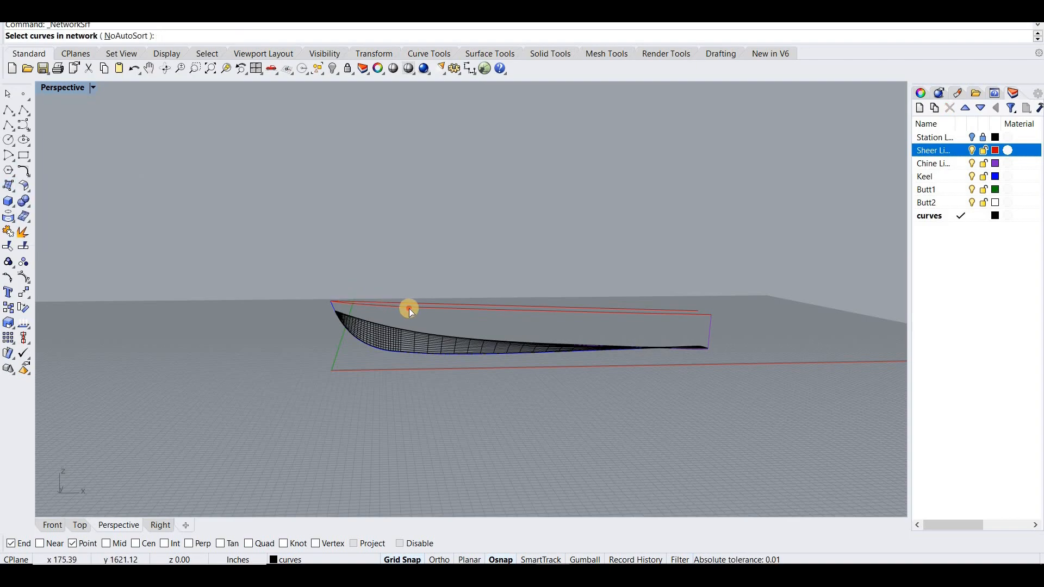
scroll(410, 312, "up", 3)
left_click(287, 310)
left_click(311, 323)
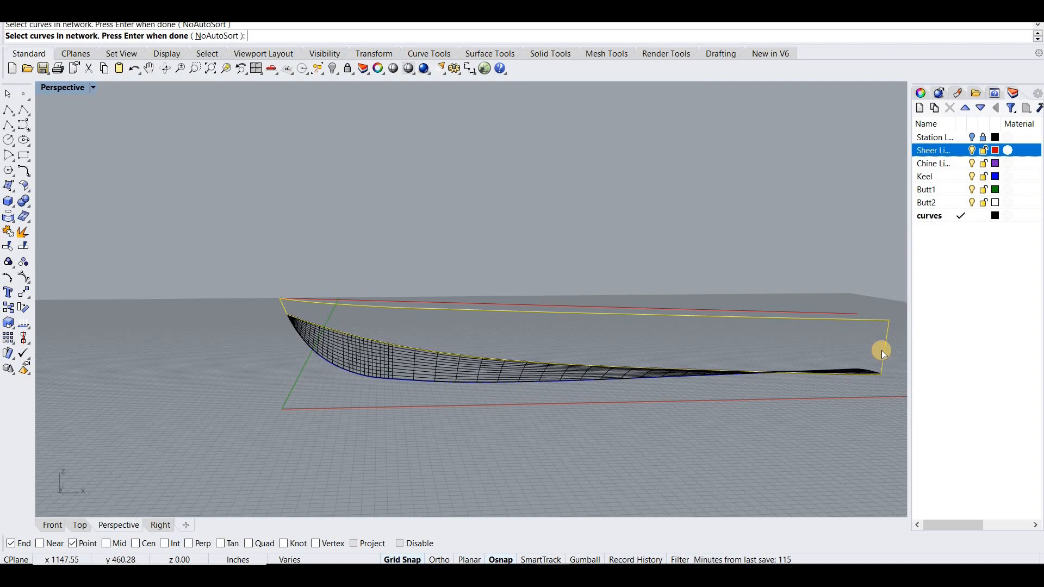
key("Return")
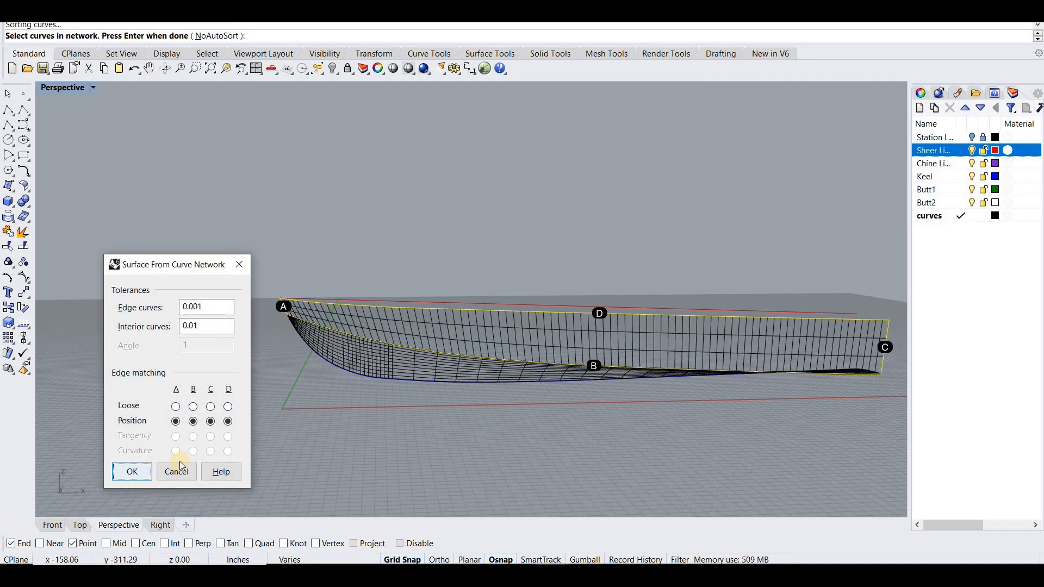
key("Return")
- Shade the Perspective view, and hide and lock the sheer, chine, Keel, Butt1 and Butt2 layers
right_click_drag(171, 388, 399, 68)
mouse_move(341, 207)
right_mouse_down()
mouse_move(350, 217)
mouse_move(324, 212)
mouse_move(466, 207)
mouse_move(634, 240)
mouse_move(602, 208)
mouse_move(540, 217)
mouse_move(707, 250)
right_mouse_up()
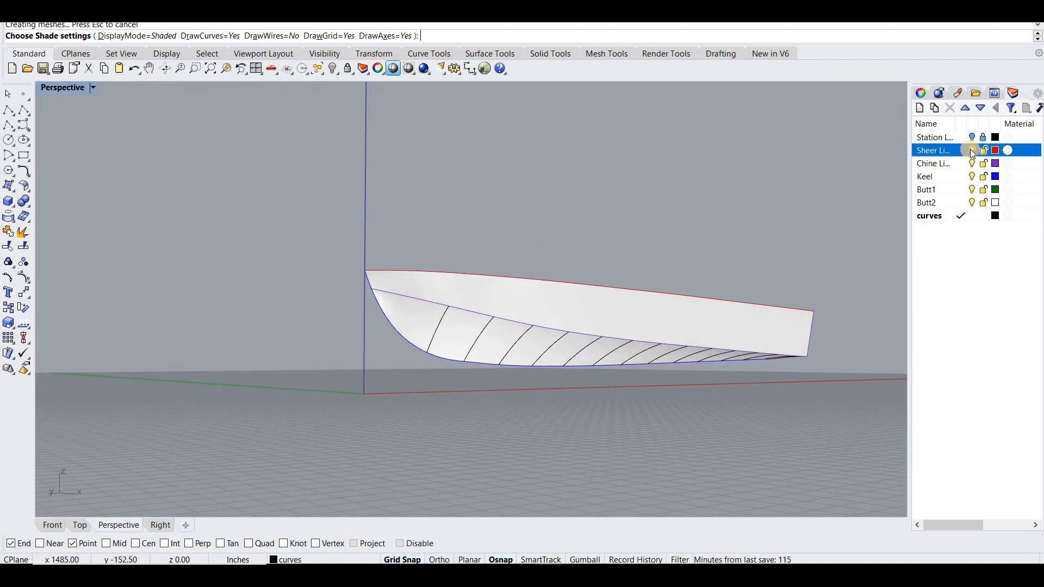
left_click(972, 150)
left_click(972, 163)
left_click(972, 177)
left_click(972, 190)
left_click(971, 202)
left_click(984, 190)
left_click(983, 176)
left_click(983, 163)
left_click(983, 150)
- Leave the shaded display, select all remaining curves with SelCrv and hide them
right_click_drag(717, 280, 125, 97)
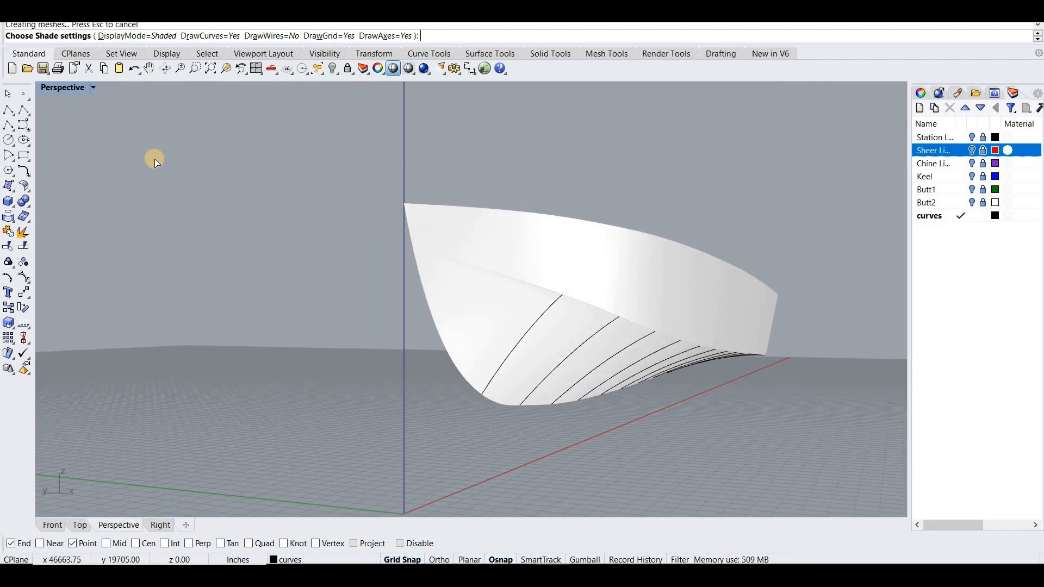
right_click_drag(156, 170, 217, 136)
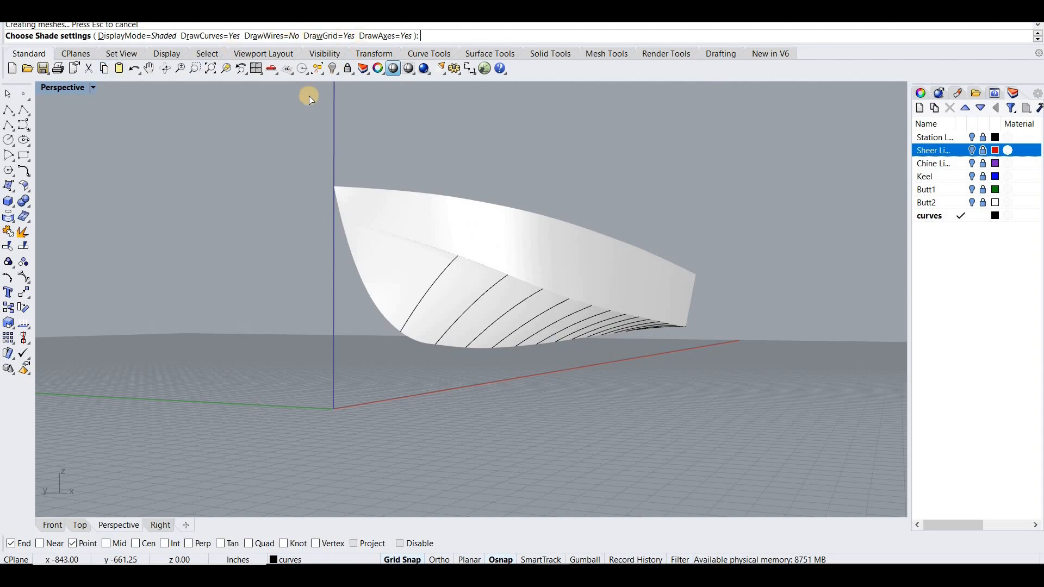
key("Escape")
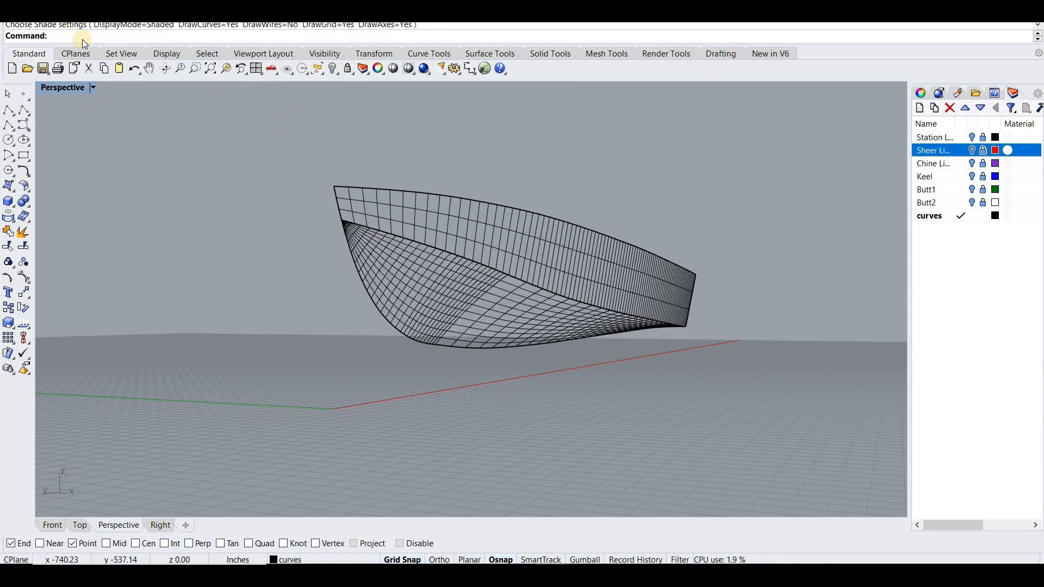
type("SelCrv")
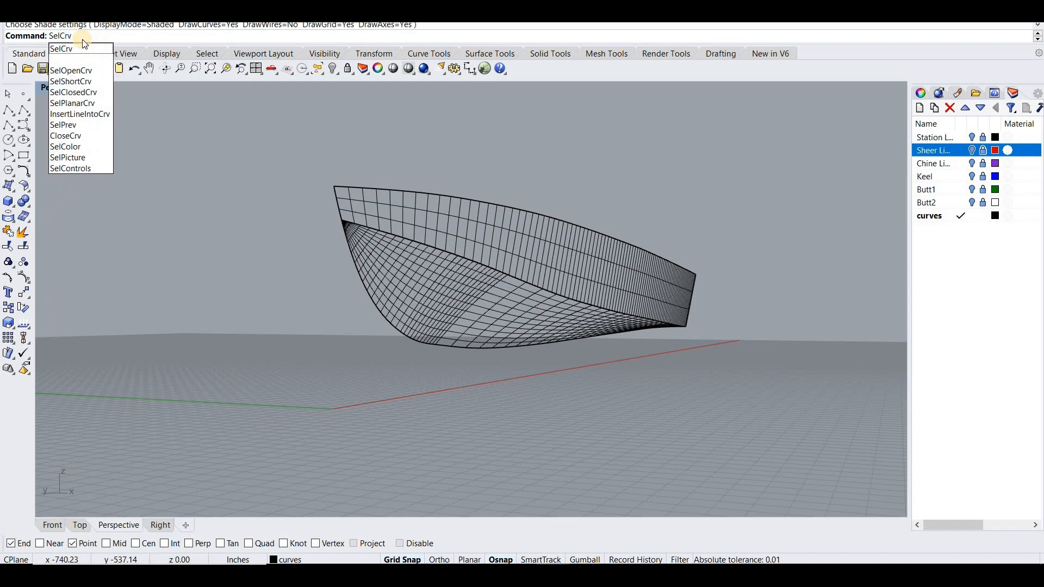
key("Return")
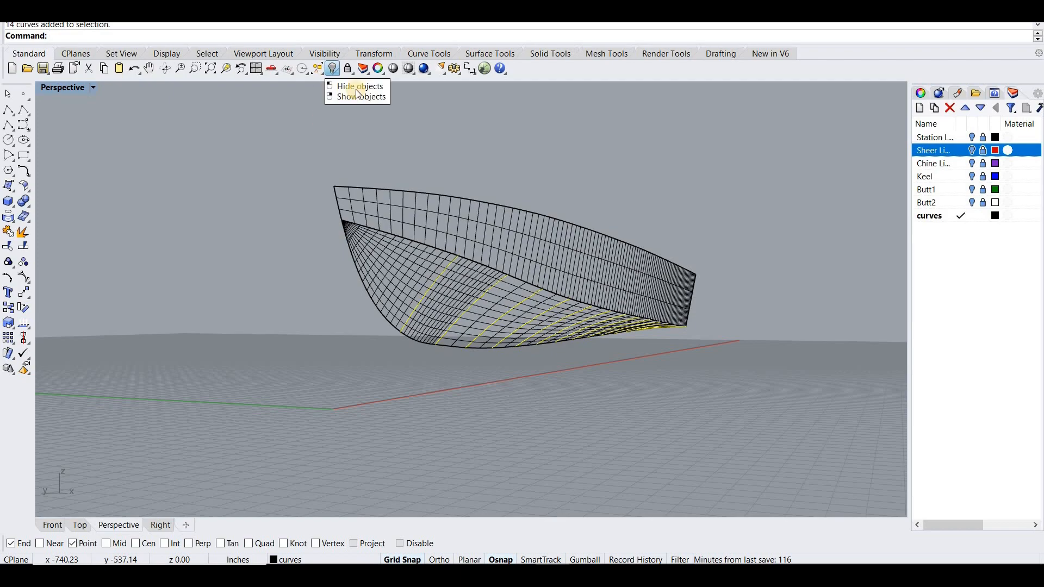
left_click(336, 71)
- Check the hull shaded, select the side and bottom surfaces, and turn on the curvature graph for them
mouse_move(422, 137)
right_mouse_down()
mouse_move(431, 126)
mouse_move(424, 158)
mouse_move(400, 95)
mouse_move(398, 115)
mouse_move(366, 112)
mouse_move(329, 127)
mouse_move(282, 115)
mouse_move(305, 151)
mouse_move(352, 161)
mouse_move(417, 292)
mouse_move(412, 303)
right_mouse_up()
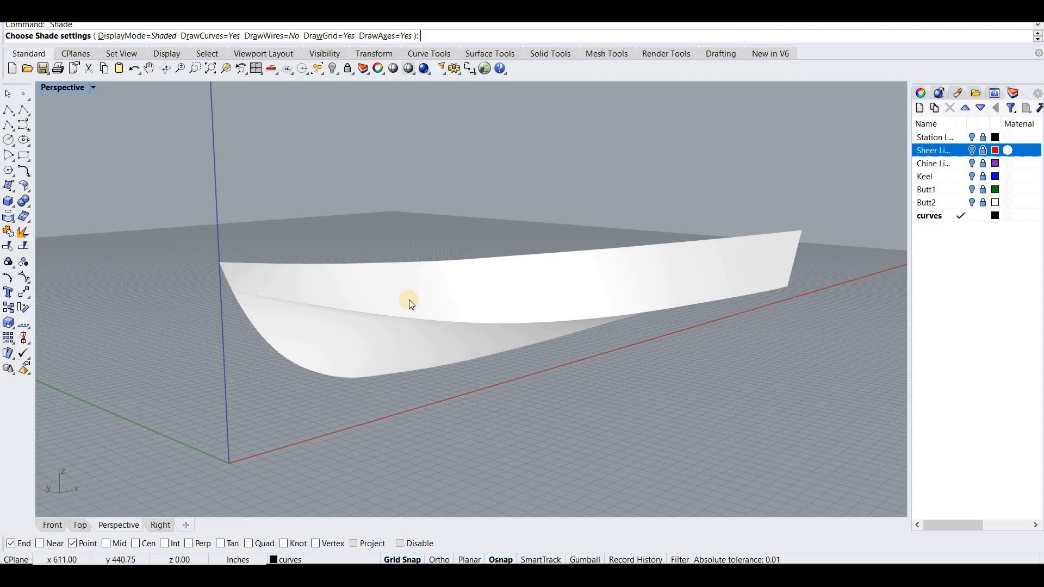
left_click(409, 306)
left_click(373, 346)
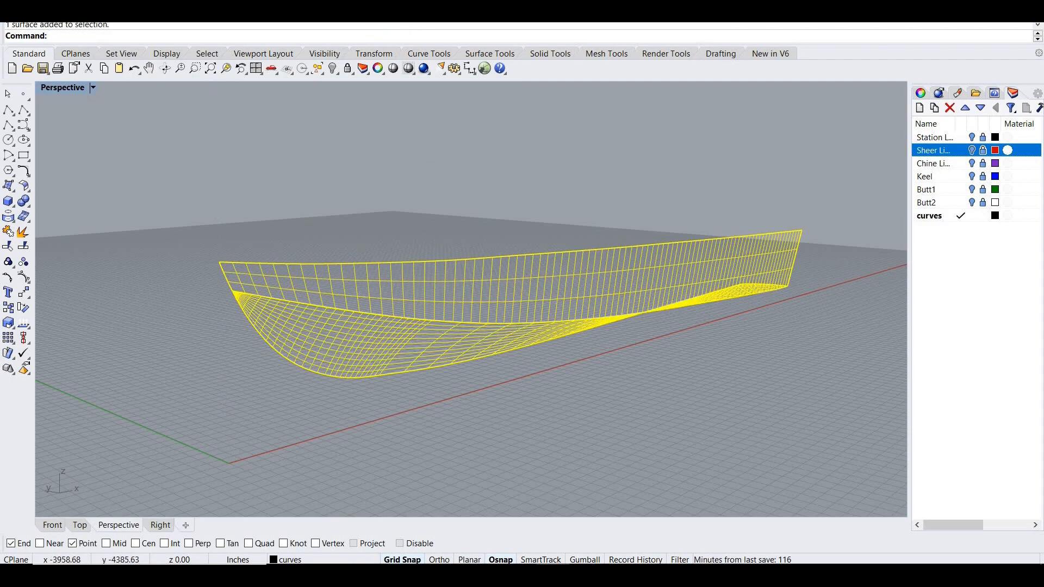
left_click(314, 2)
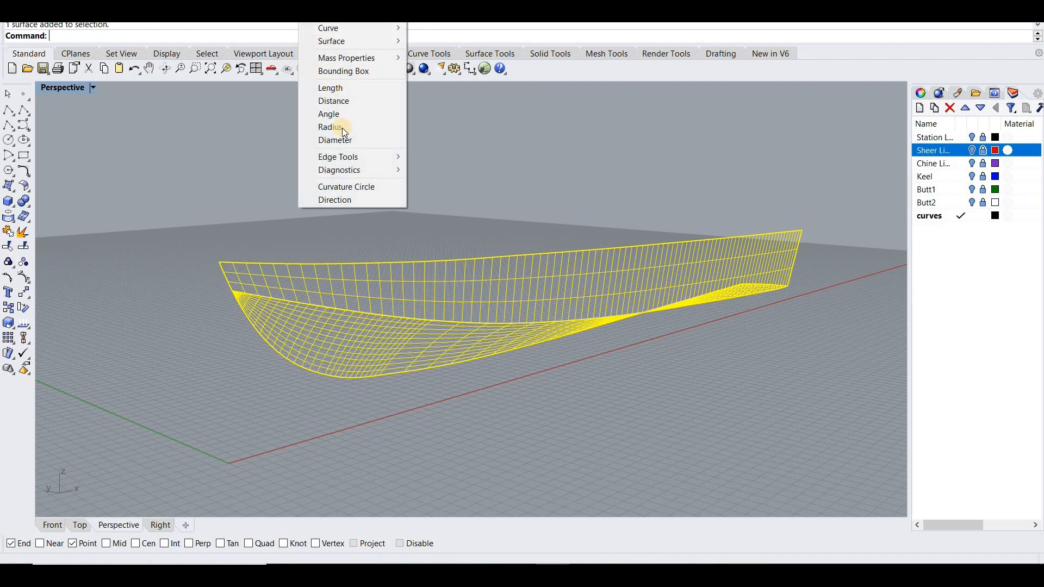
mouse_move(351, 163)
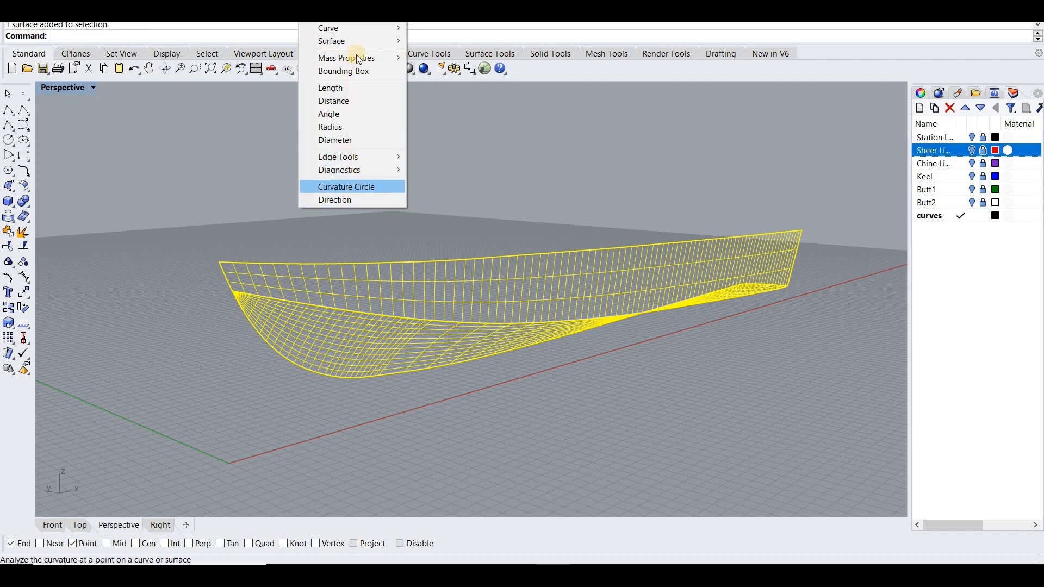
mouse_move(357, 27)
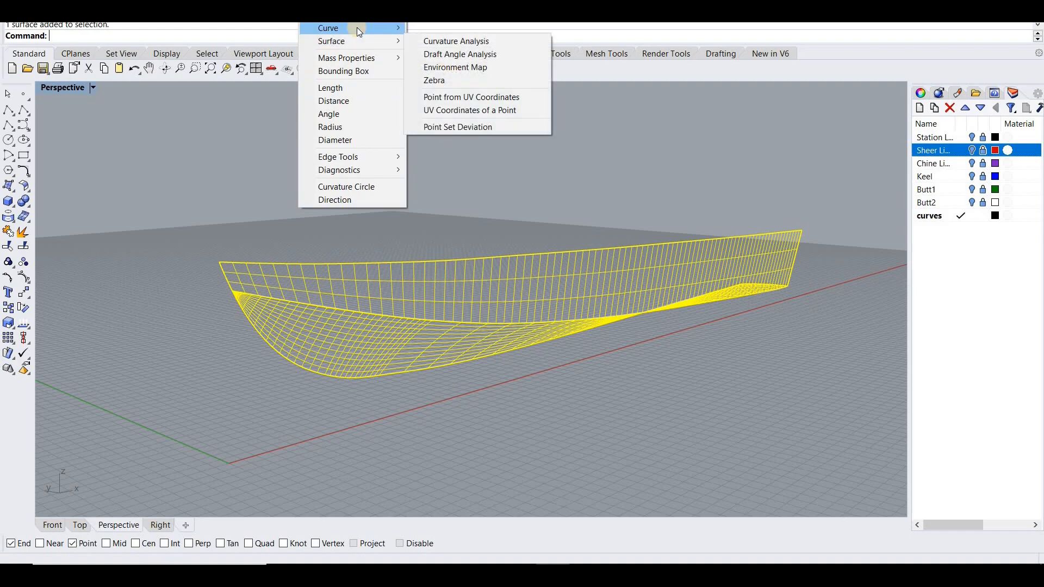
left_click(435, 34)
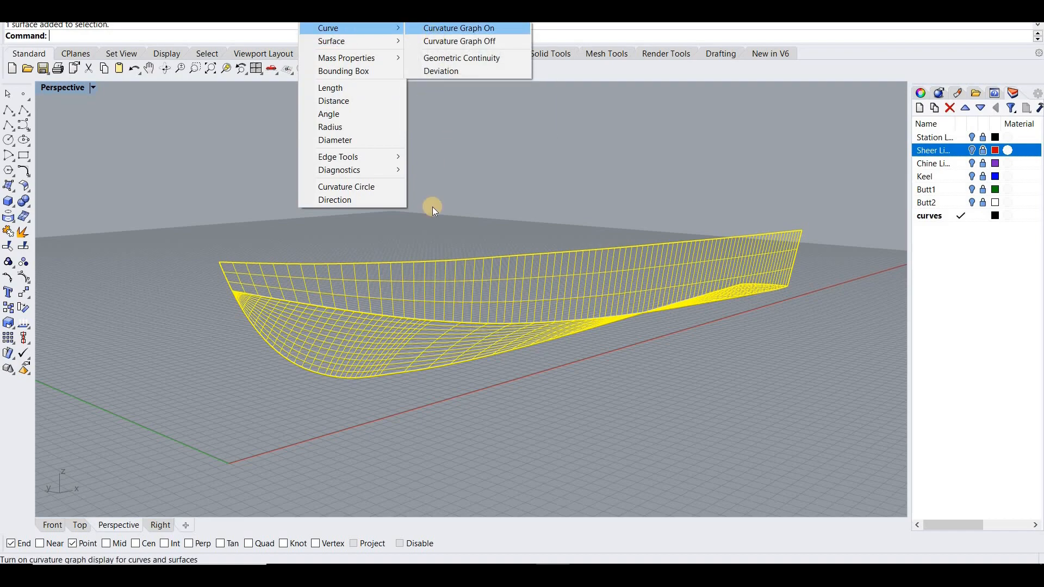
left_click(50, 177)
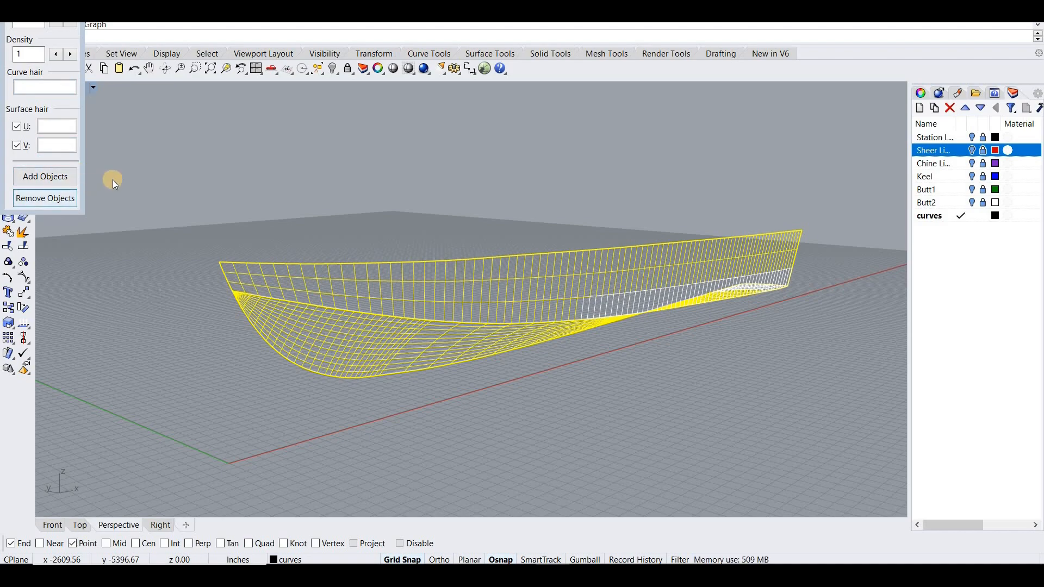
left_click(157, 166)
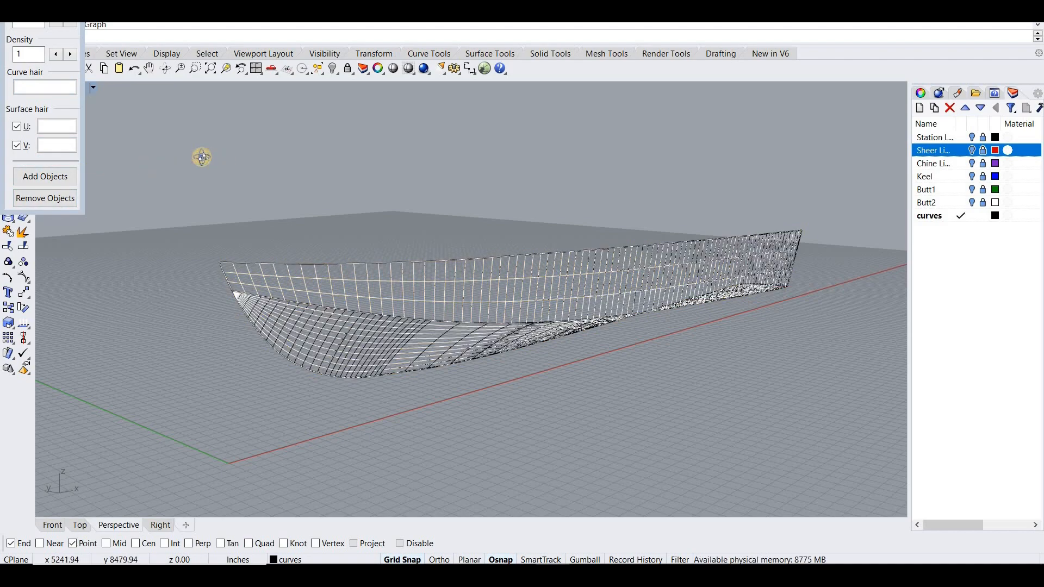
- Examine the shaded hull with its curvature graph from several angles, and close the Curvature Graph dialog
left_click_drag(398, 74, 409, 139)
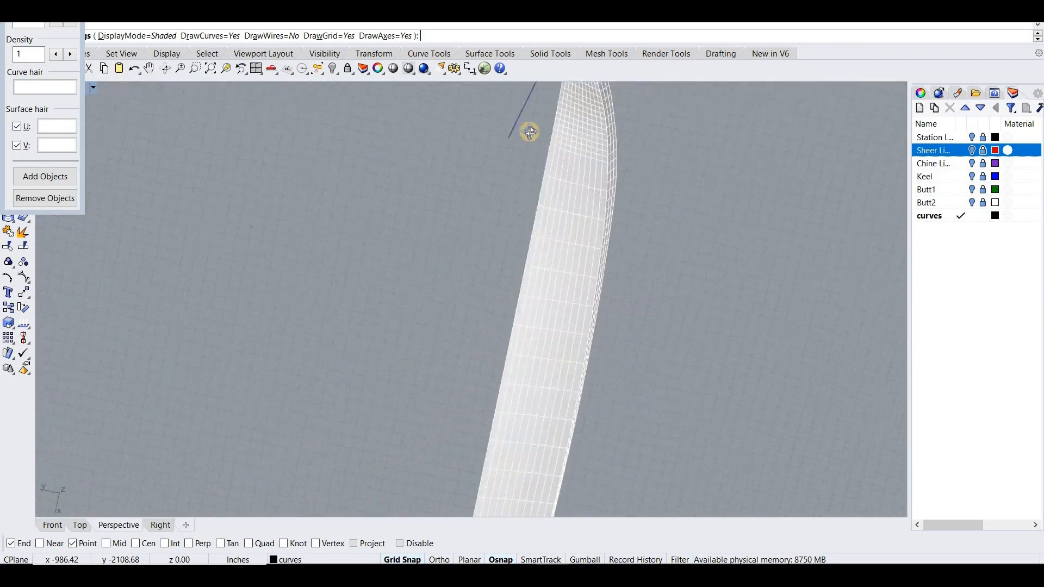
left_click(467, 196)
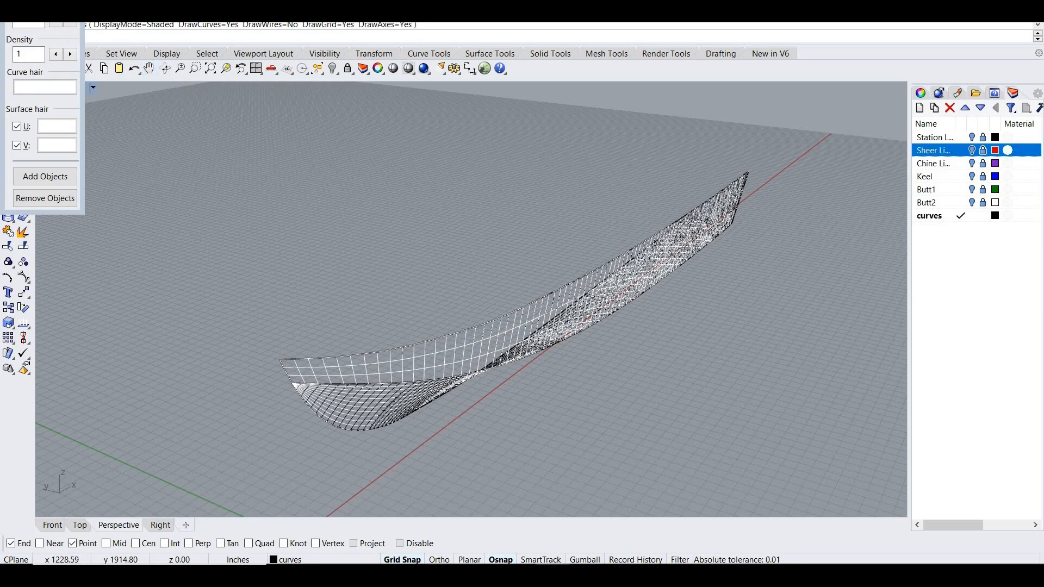
left_click_drag(87, 64, 121, 88)
left_click(136, 89)
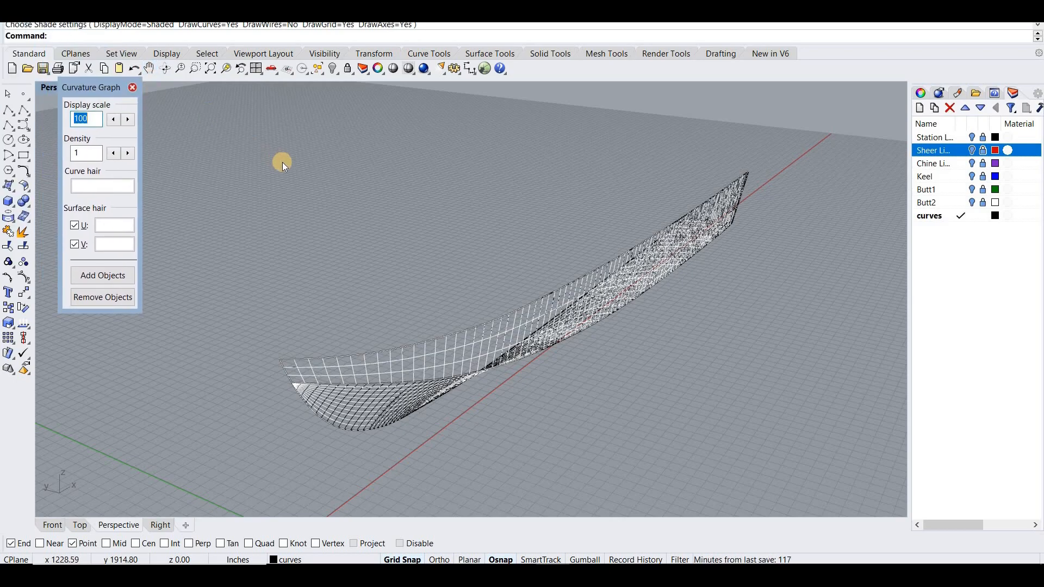
- Select the hull's side and bottom surfaces and mirror a copy of them across the vertical centreline plane
right_click_drag(269, 157, 559, 300)
left_click_drag(559, 299, 569, 309)
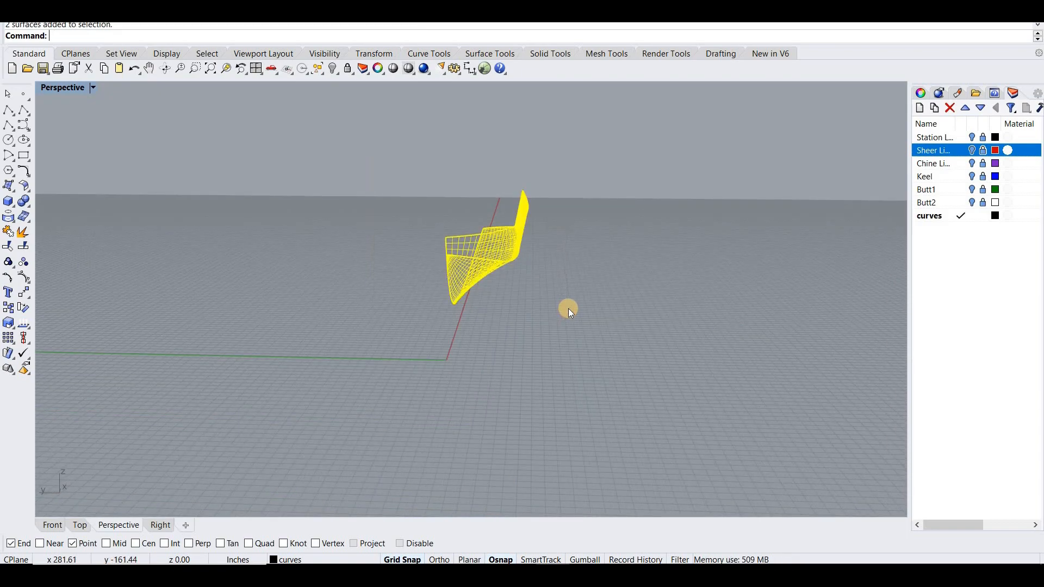
type("irror")
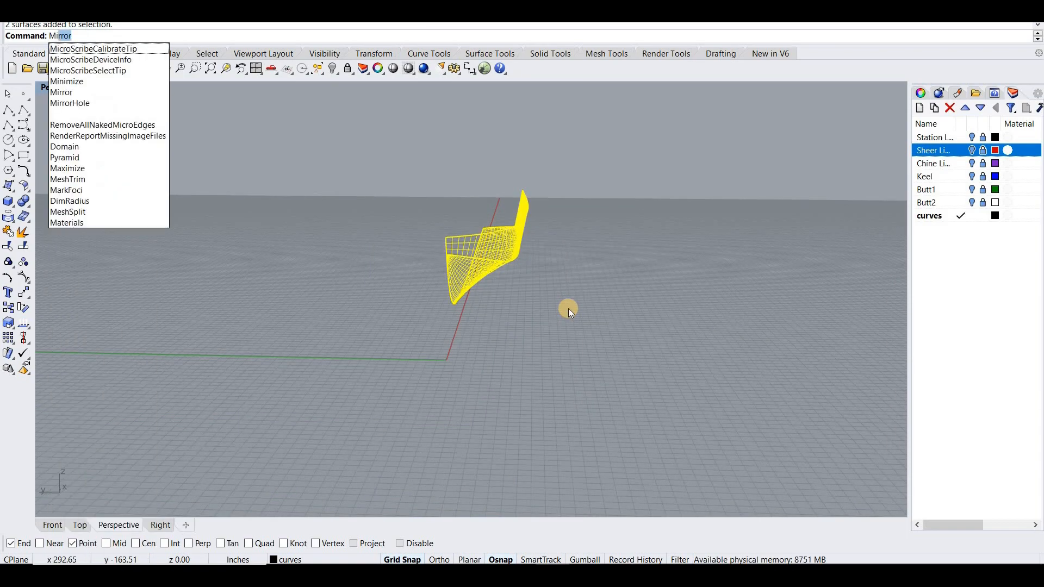
key("Return")
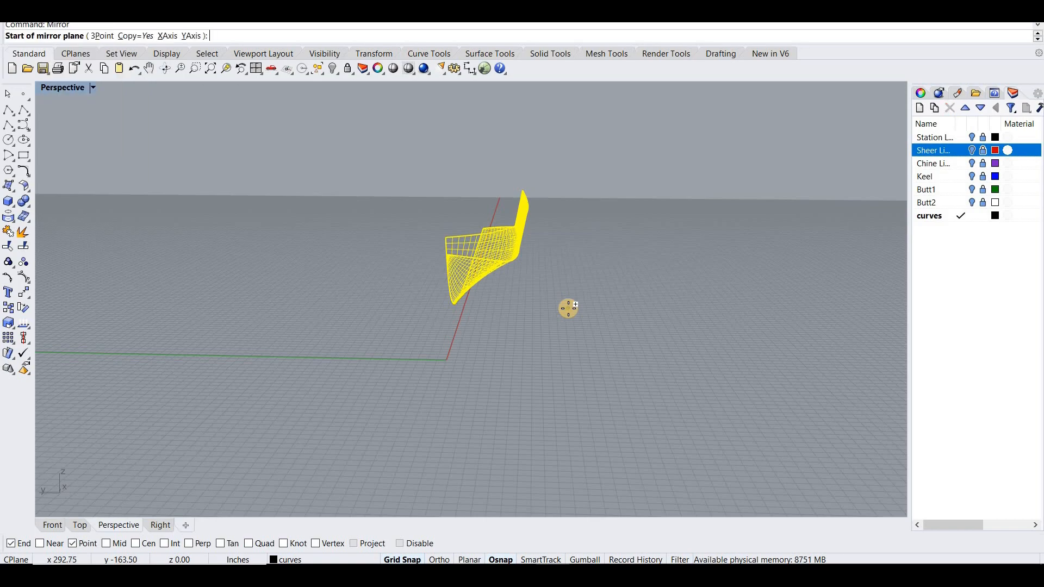
left_click(450, 280)
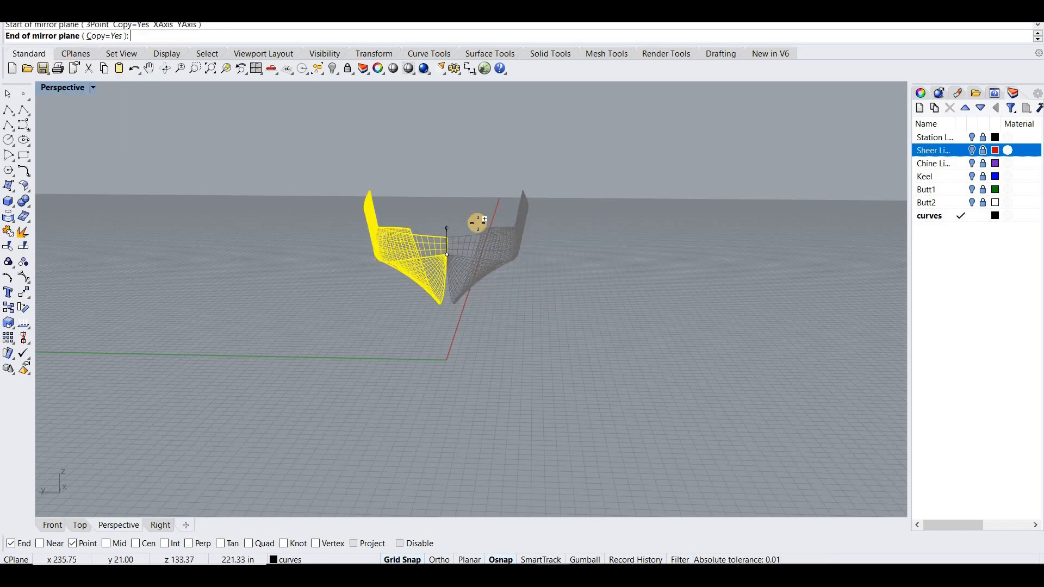
left_click(530, 312)
left_click(526, 294)
right_click_drag(526, 294, 526, 289)
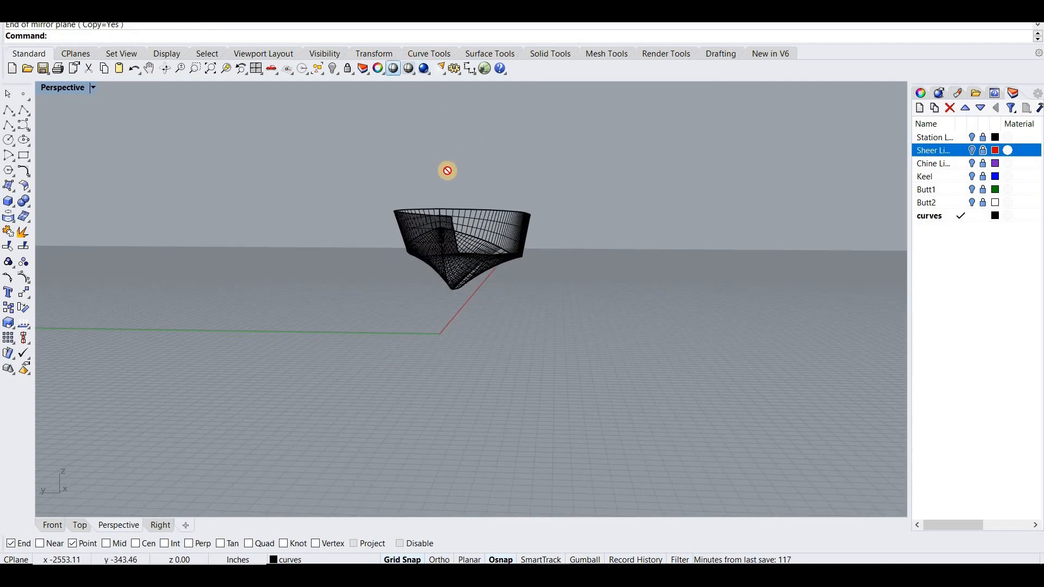
- Examine the complete mirrored hull from both sides in Shaded display and from its end in Rendered display
mouse_move(455, 205)
right_mouse_down()
mouse_move(474, 183)
mouse_move(538, 177)
mouse_move(592, 194)
mouse_move(766, 179)
mouse_move(589, 210)
mouse_move(531, 210)
mouse_move(498, 194)
mouse_move(578, 184)
mouse_move(582, 174)
right_mouse_up()
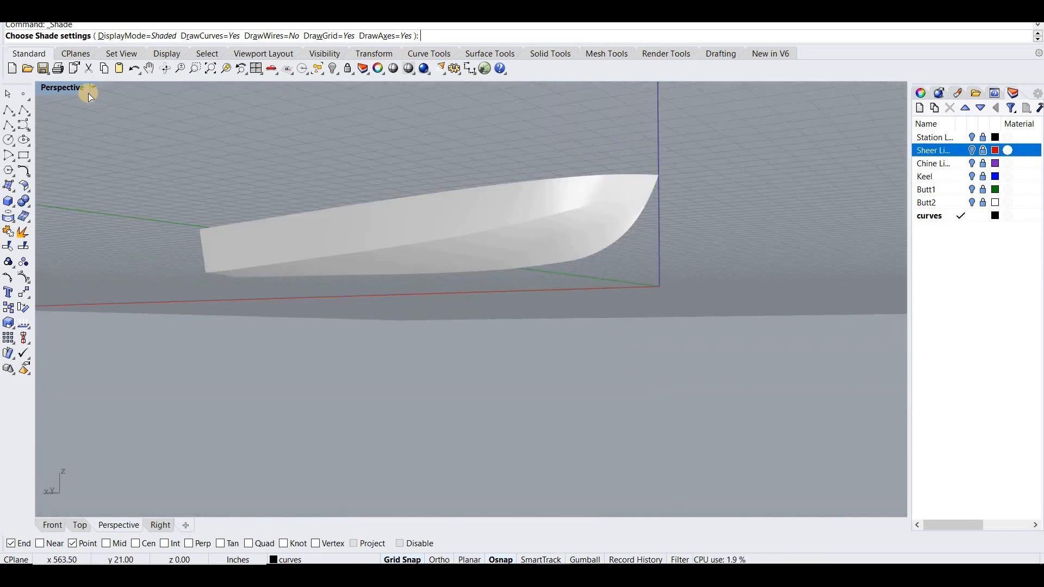
right_click_drag(382, 194, 332, 187)
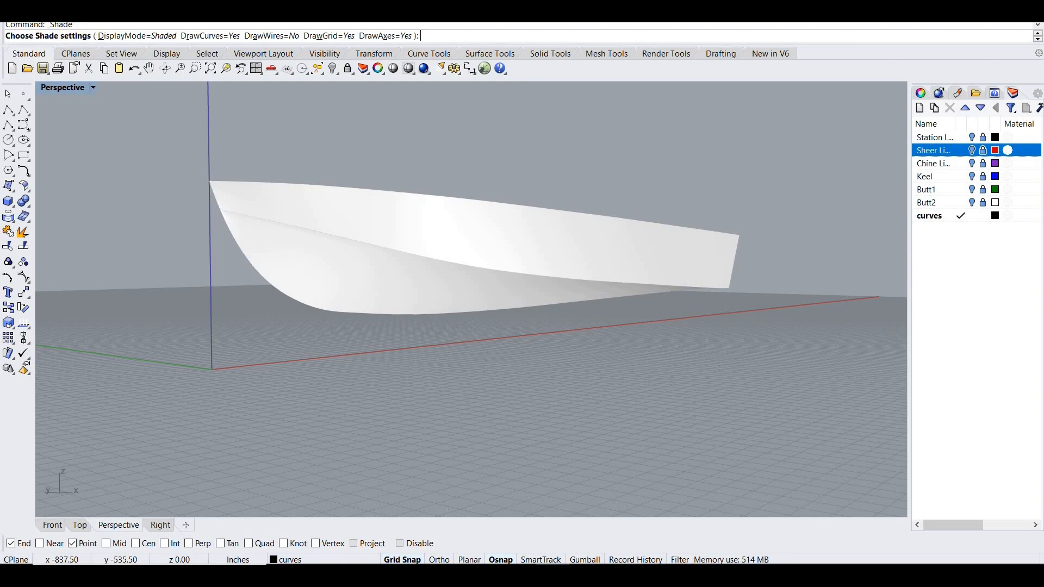
left_click(63, 87)
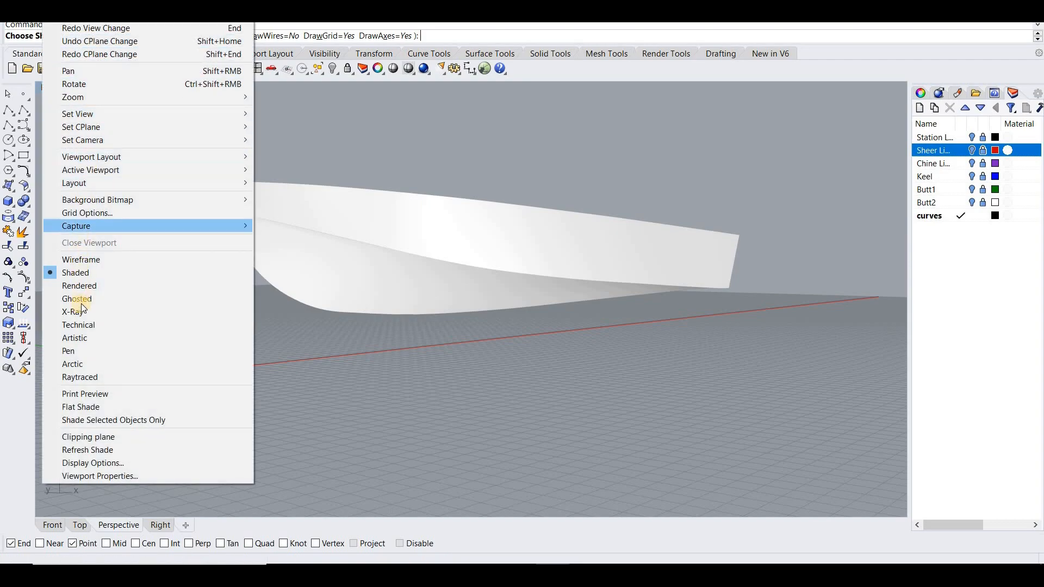
left_click(188, 285)
right_click_drag(220, 304, 228, 256)
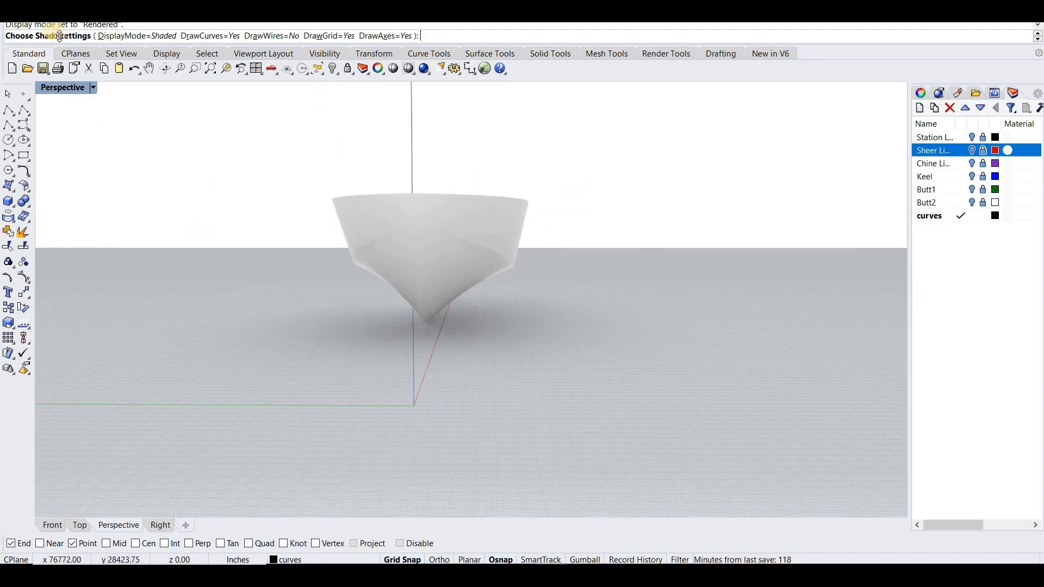
- Return the view to Shaded display, examine the hull in profile from several distances, and leave the shaded display
left_click(52, 3)
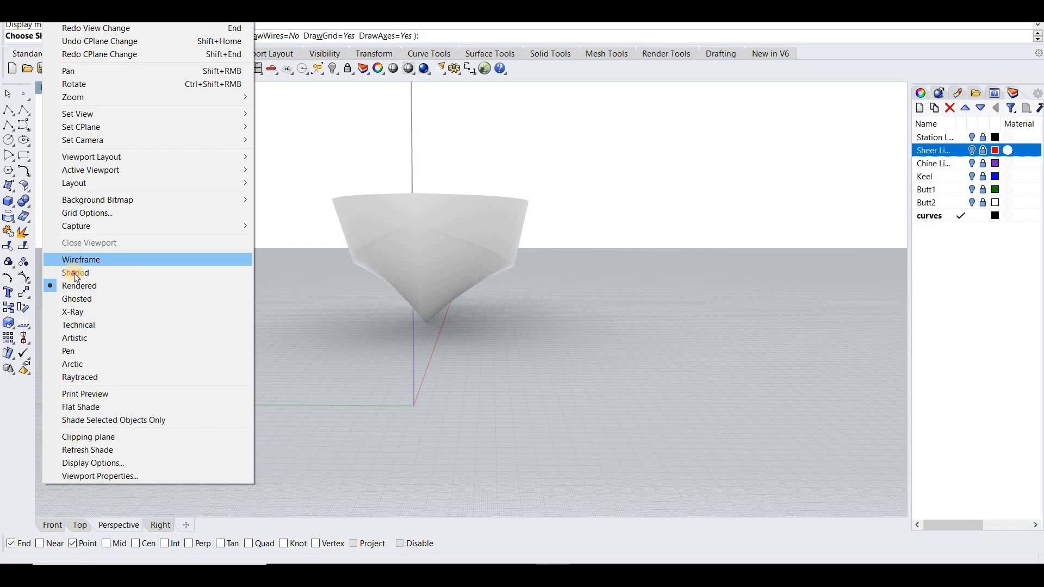
left_click(153, 272)
right_click_drag(140, 227, 112, 205)
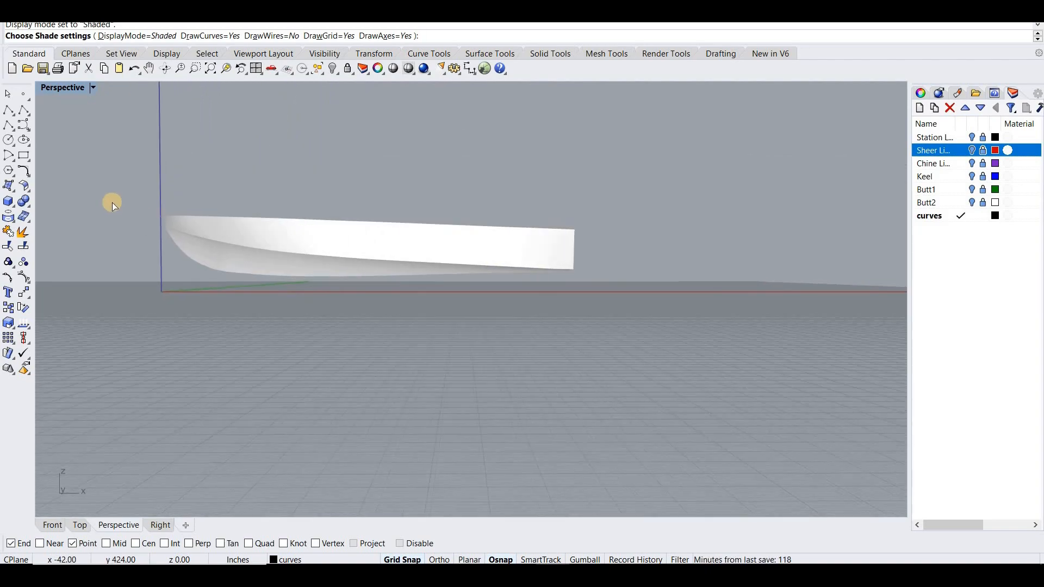
scroll(112, 202, "down", 4)
scroll(112, 201, "up", 6)
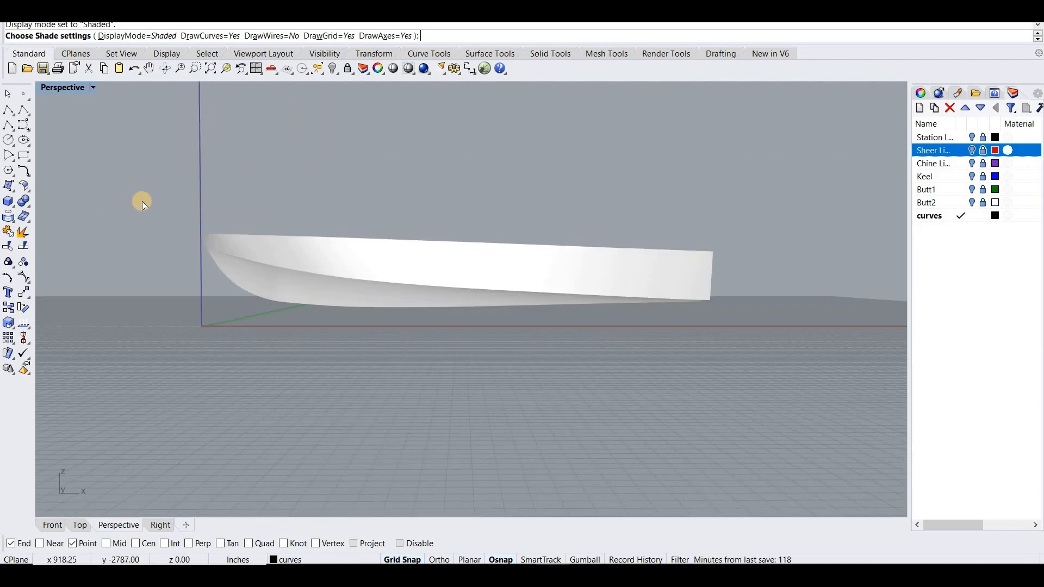
scroll(138, 203, "up", 3)
scroll(207, 200, "down", 4)
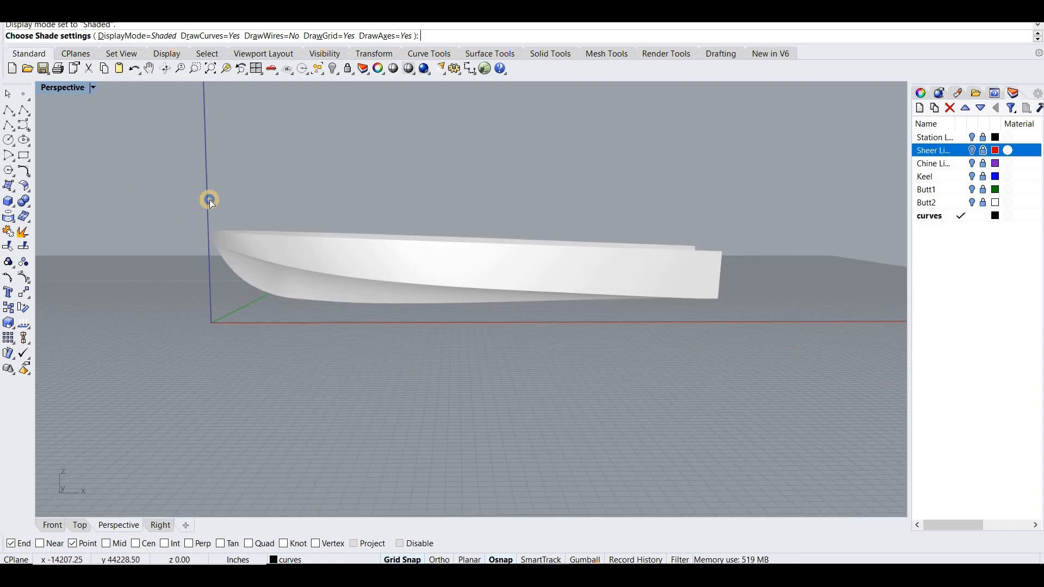
scroll(209, 199, "up", 2)
mouse_move(209, 197)
right_mouse_down()
mouse_move(205, 187)
mouse_move(217, 193)
right_mouse_up()
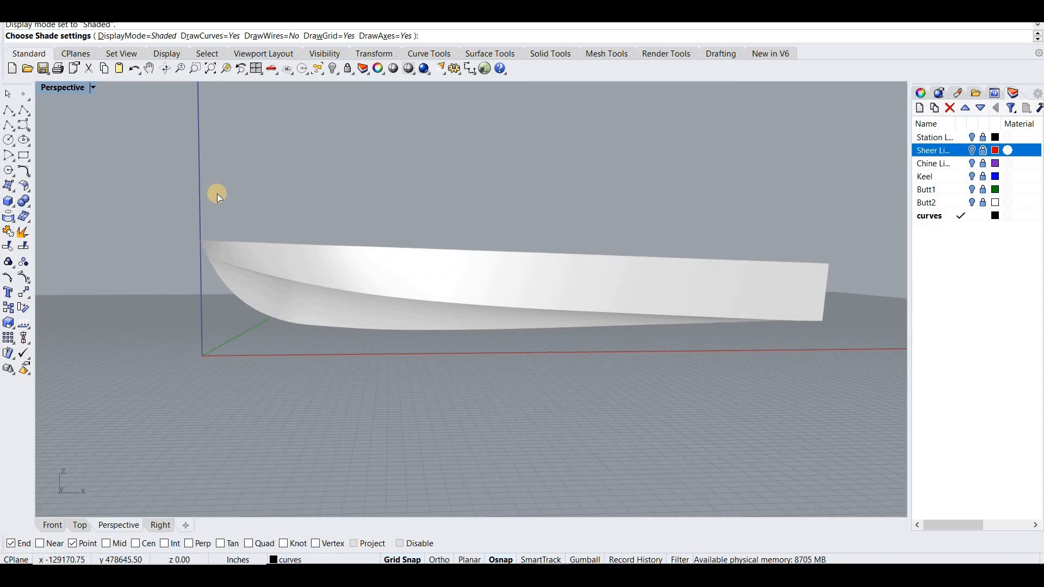
right_click_drag(272, 319, 275, 326)
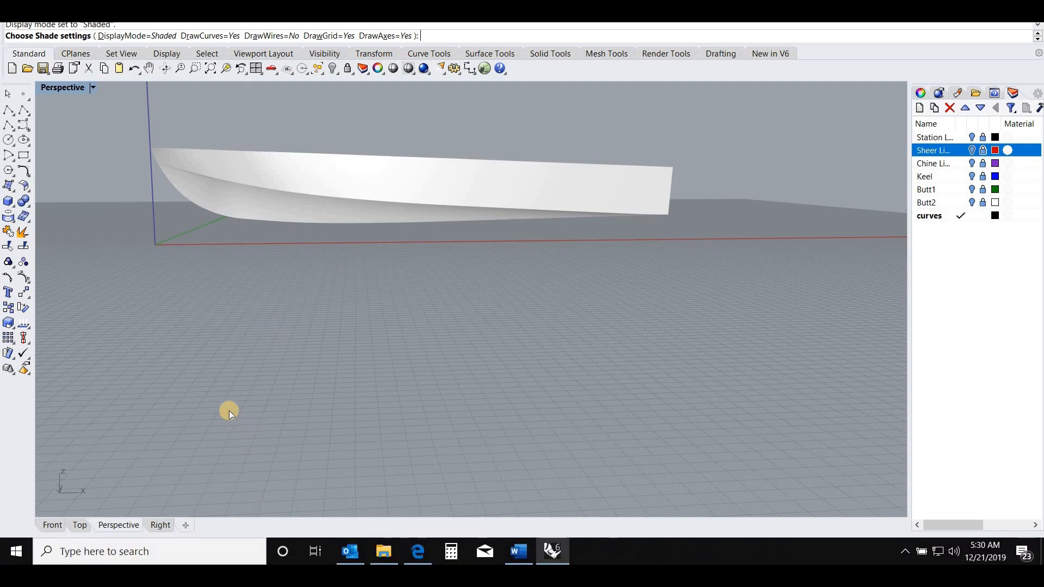
left_click(127, 38)
key("Escape")
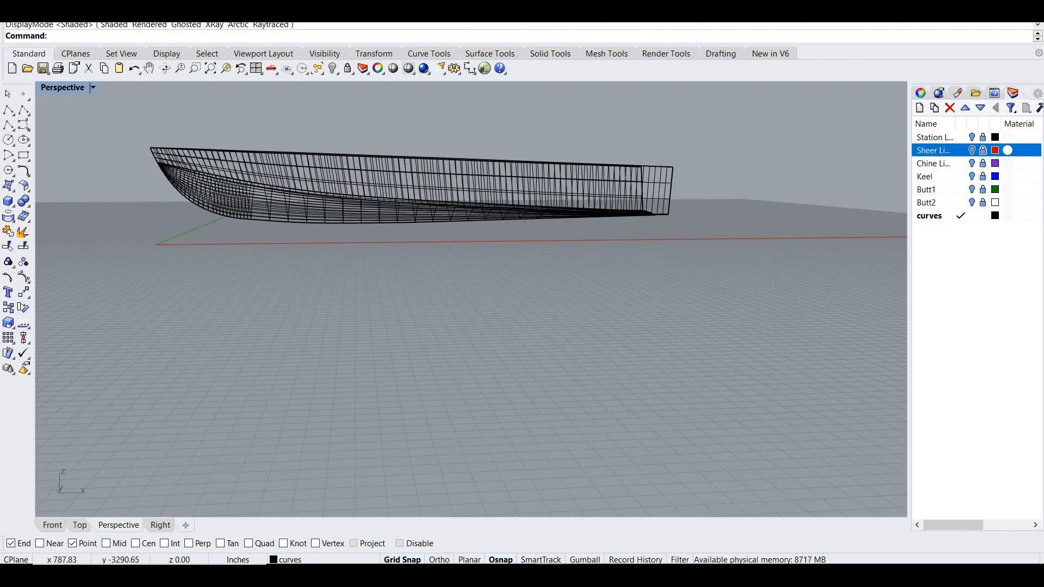
type("Ima")
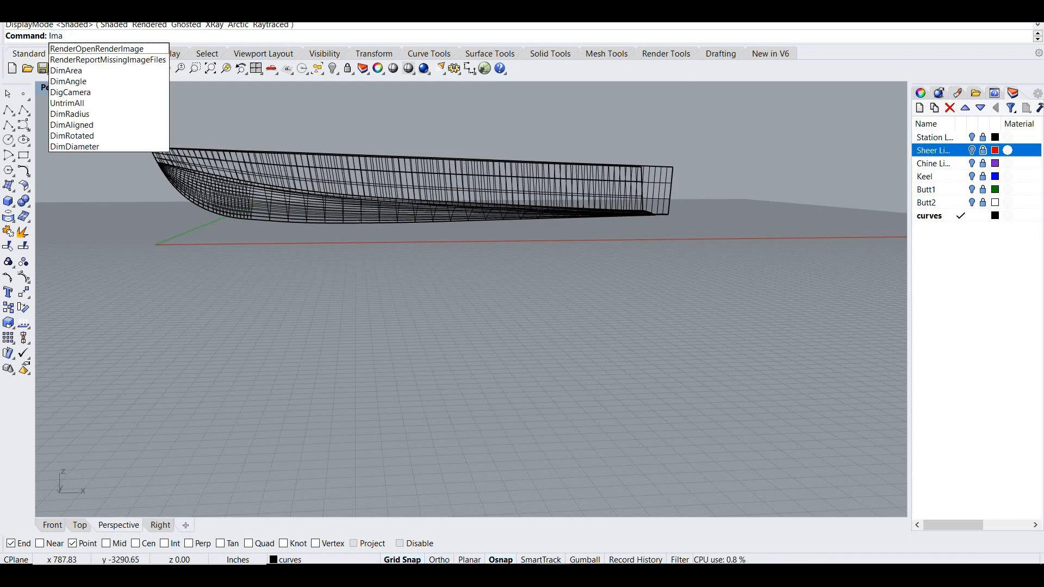
key("Escape")
type("Pic")
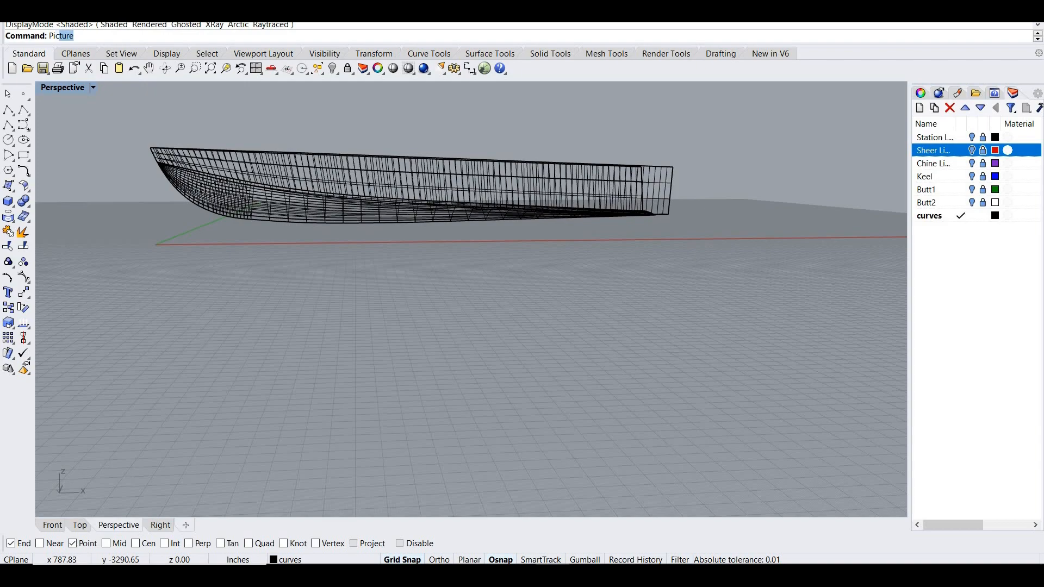
type("tur")
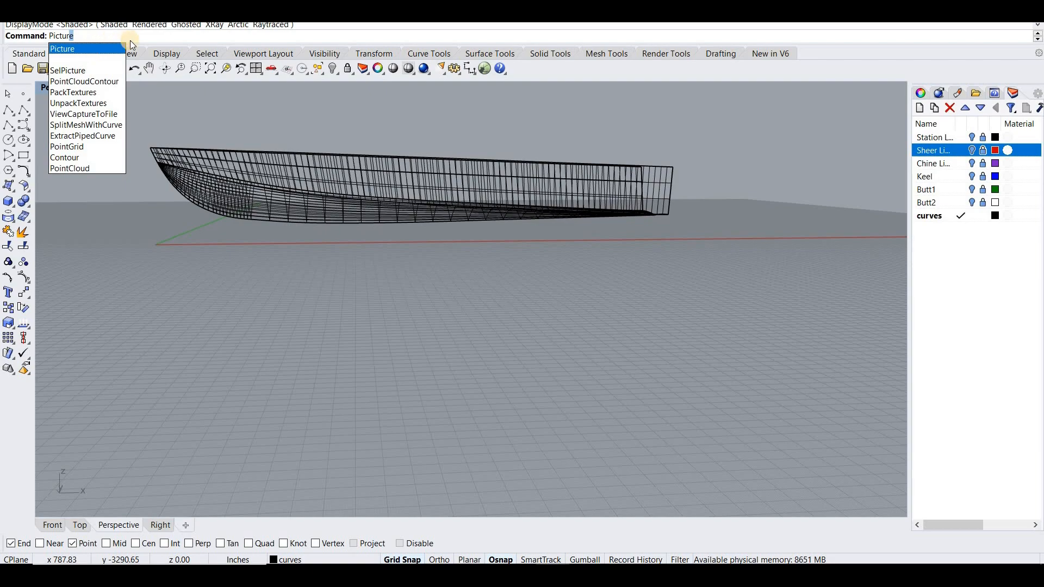
- Insert Outboard profile and arrangements.jpg as a picture in the maximized Front view and move it over the hull
left_click(61, 87)
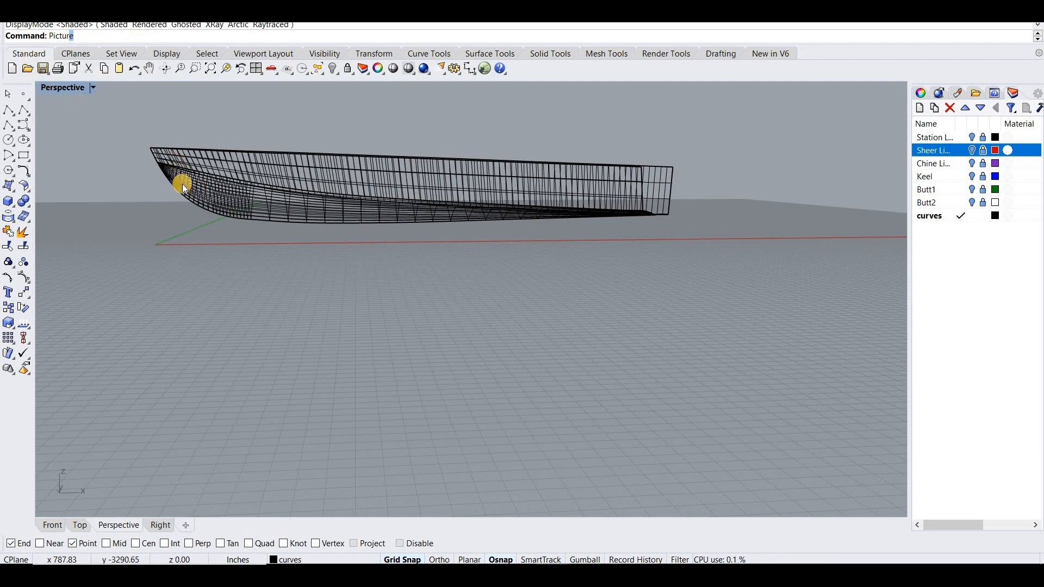
scroll(266, 414, "down", 12)
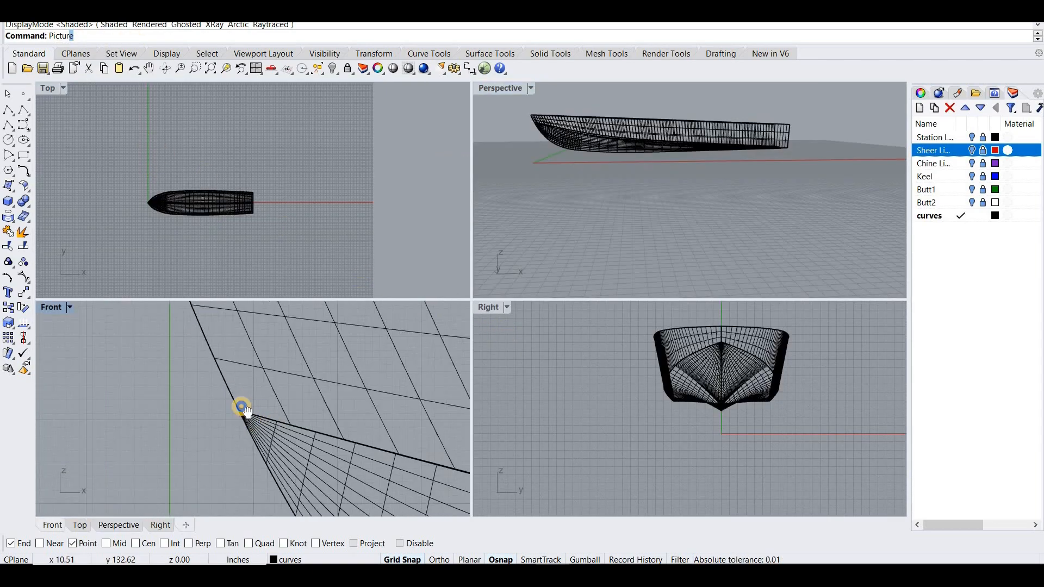
double_click(57, 307)
right_click_drag(269, 293, 229, 298)
scroll(245, 289, "down", 4)
scroll(265, 280, "up", 3)
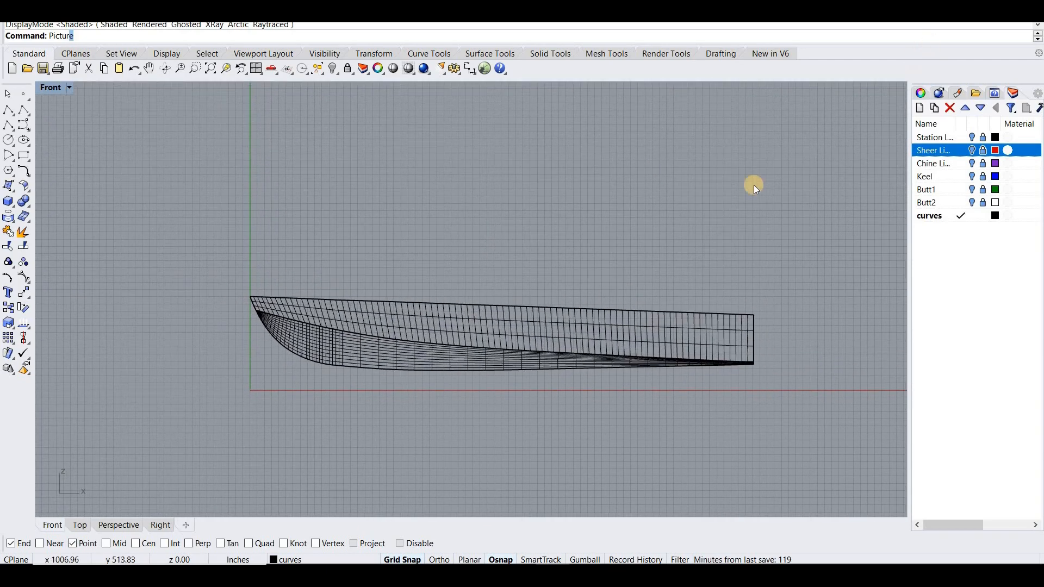
left_click(384, 560)
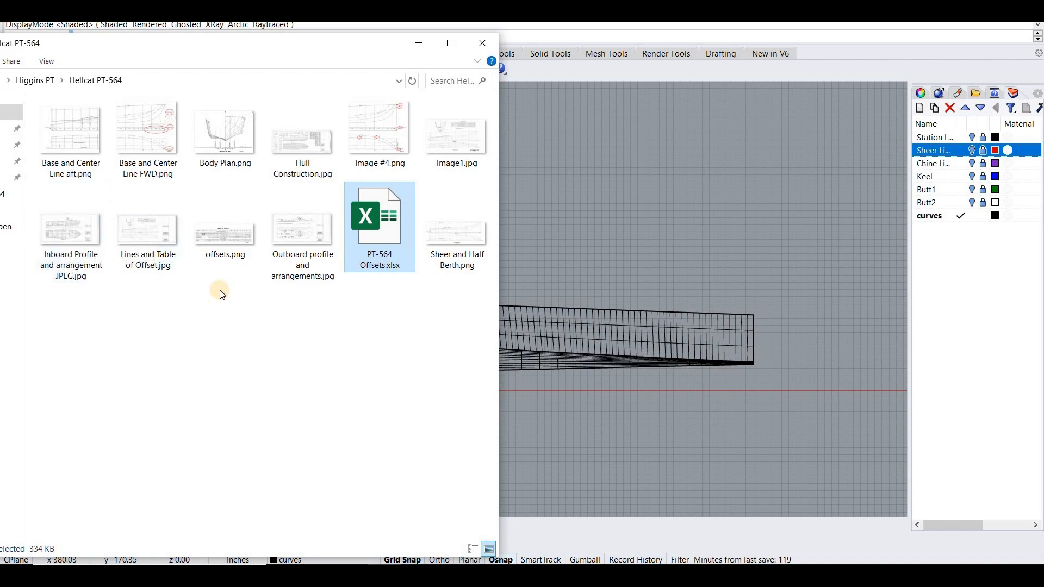
left_click_drag(287, 239, 550, 254)
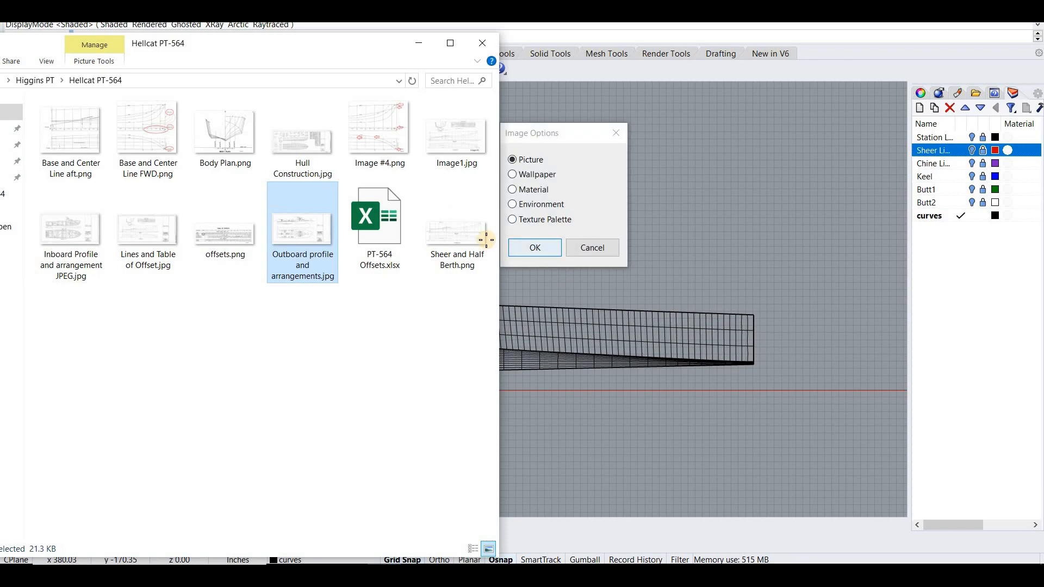
left_click(548, 245)
scroll(479, 240, "down", 3)
left_click(499, 219)
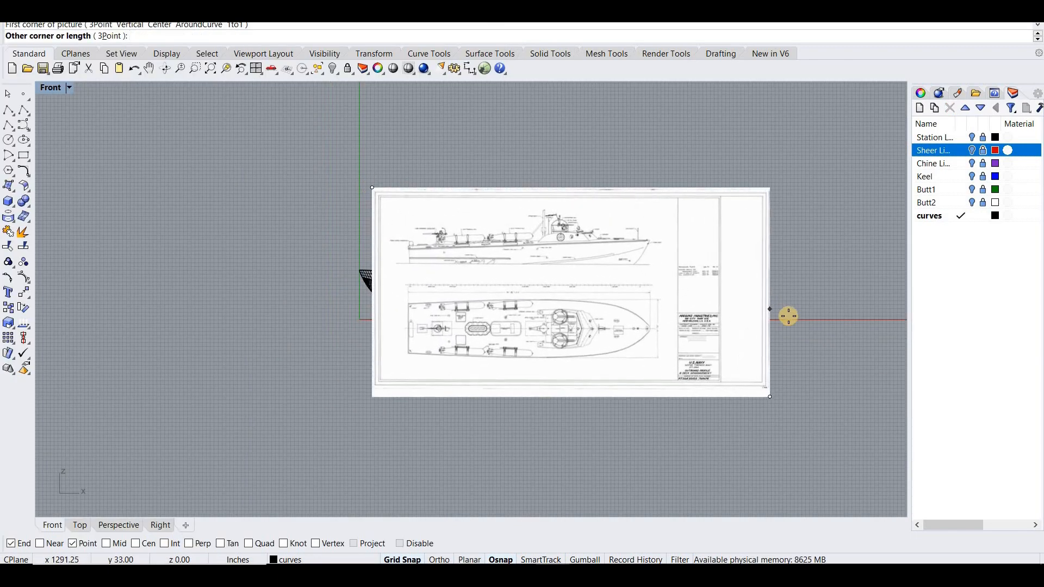
left_click(871, 332)
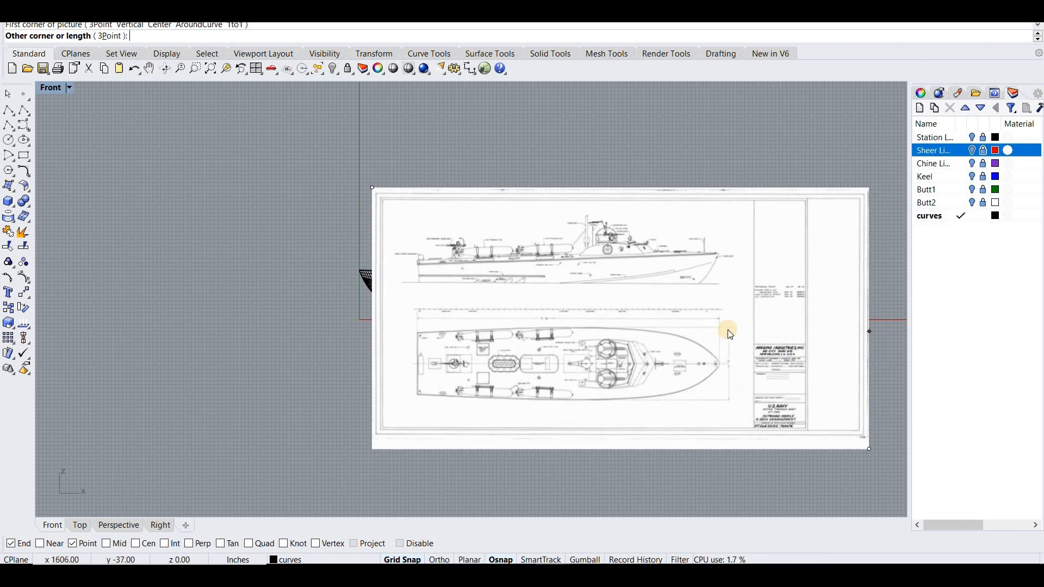
left_click_drag(629, 333, 538, 212)
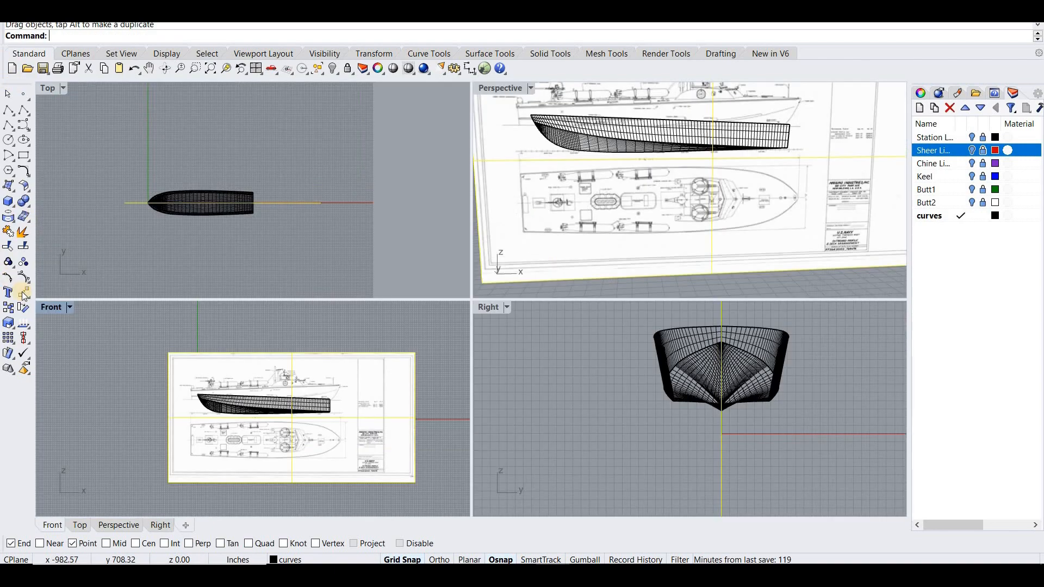
- Try to rotate the picture half a turn in the Top view, turning on Ortho for the second reference point
left_click(223, 204)
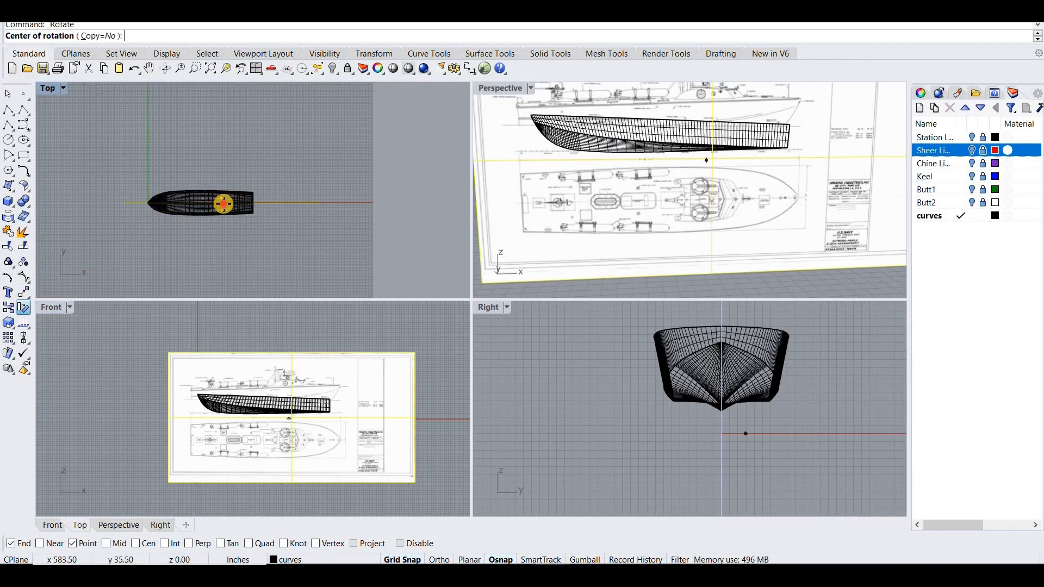
left_click(355, 200)
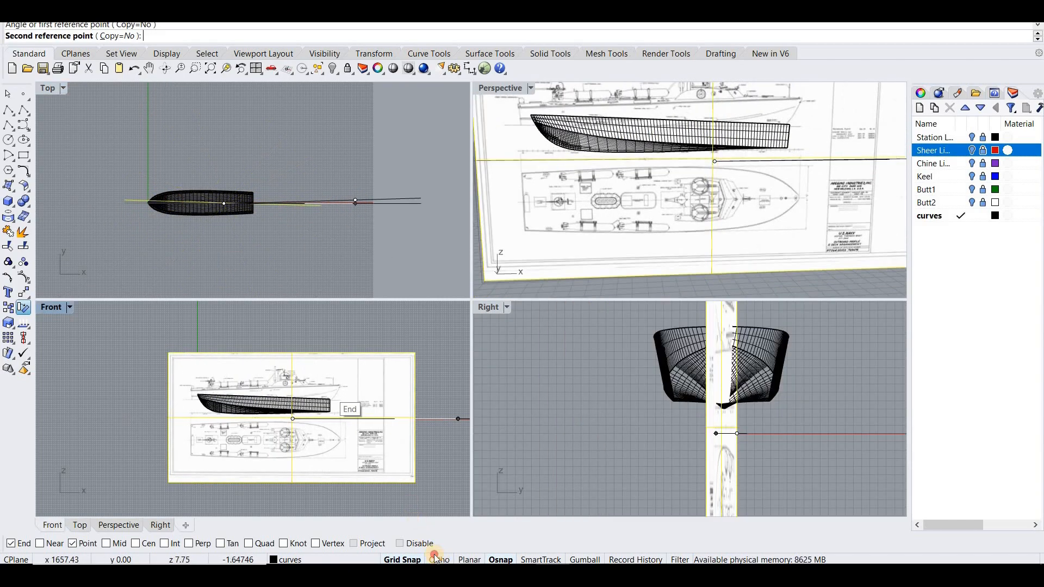
key("F8")
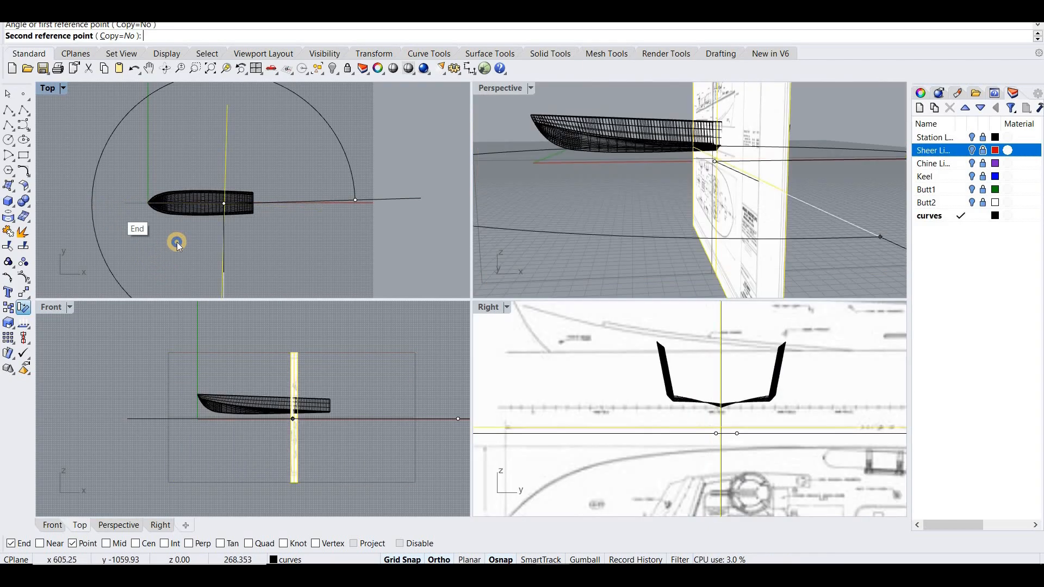
left_click(177, 242)
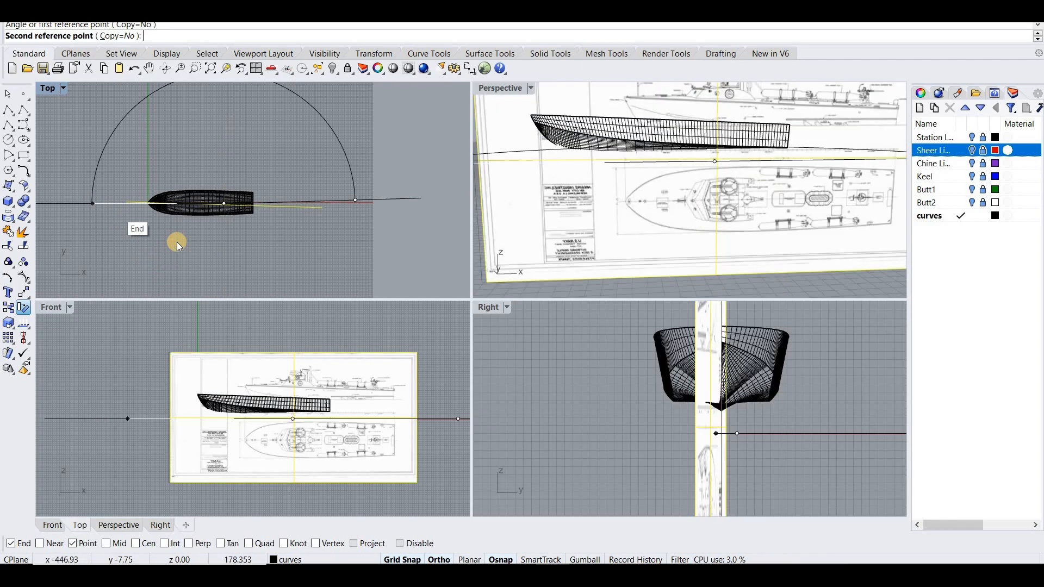
- Rotate the picture 180 degrees in the Top view with Ortho on, and check it in the Perspective view
right_click(218, 225)
left_click(222, 205)
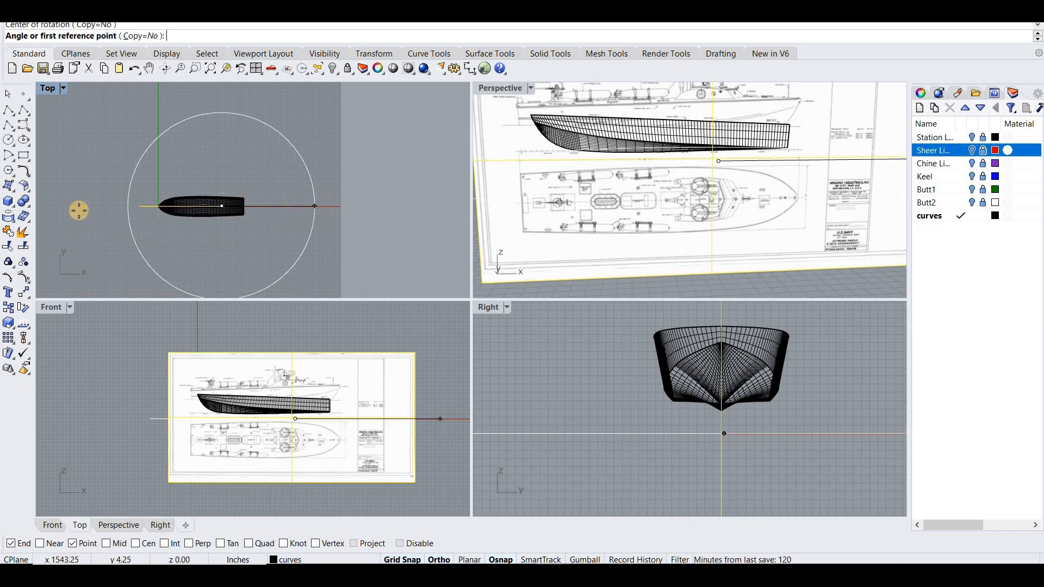
left_click(79, 211)
left_click(286, 165)
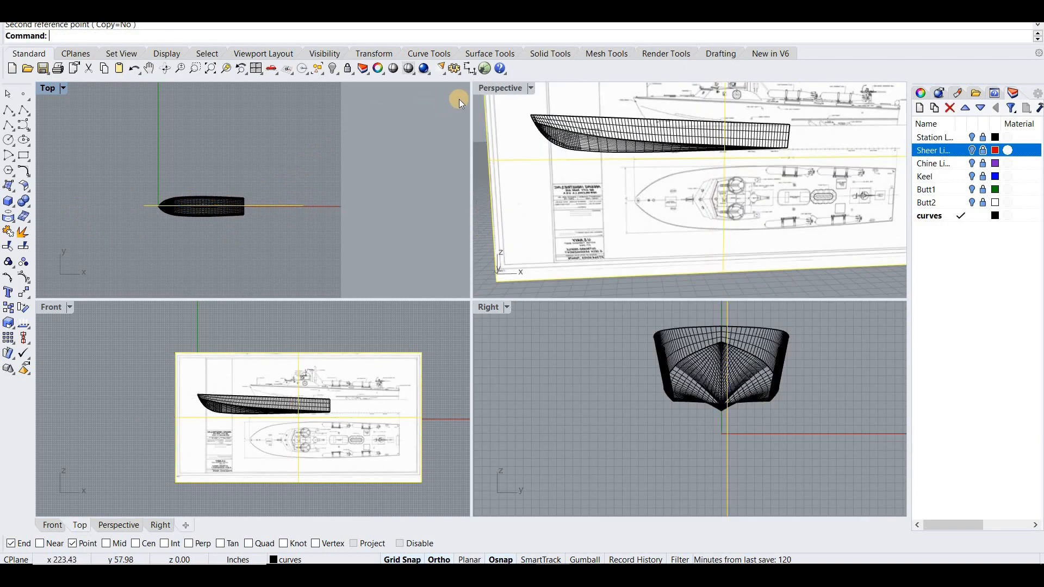
double_click(510, 90)
scroll(420, 140, "down", 9)
right_click_drag(419, 142, 340, 121)
- Move the picture in the Front view so the bow of the drawn boat profile lines up with the hull's bow
double_click(59, 89)
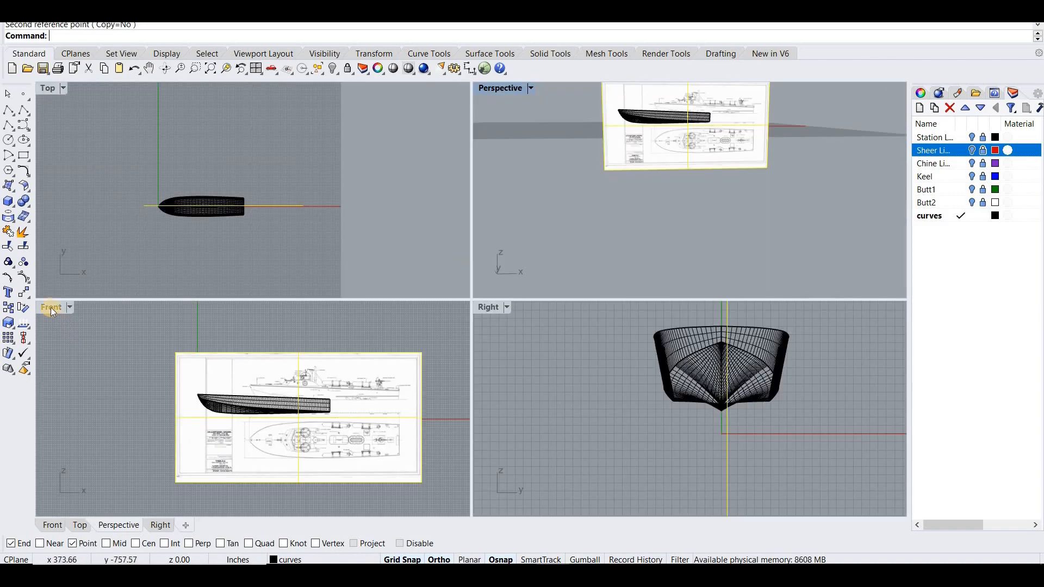
double_click(50, 309)
right_click_drag(427, 255, 360, 236)
left_click_drag(507, 205, 297, 143)
left_click(297, 143)
left_click_drag(377, 201, 339, 241)
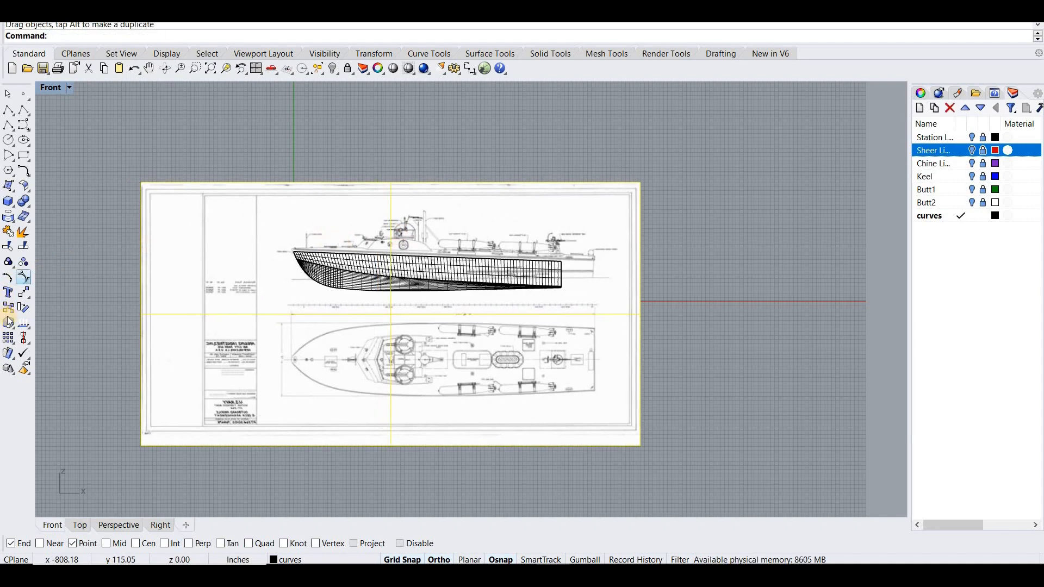
- Scale the picture down by about 0.916 from its left edge and move it so the drawn bow meets the hull's bow
left_click(34, 312)
left_click(142, 251)
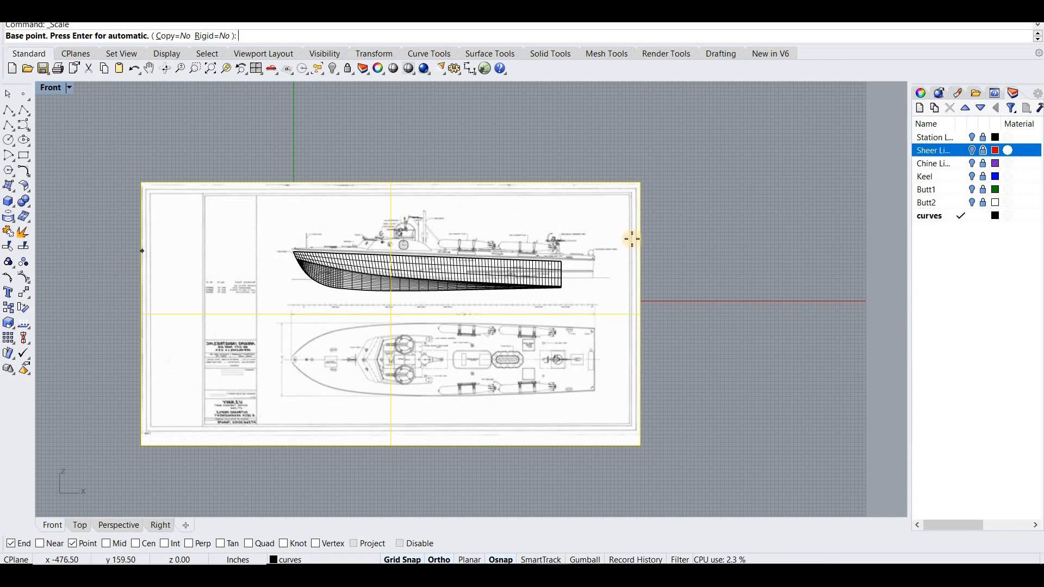
left_click(640, 250)
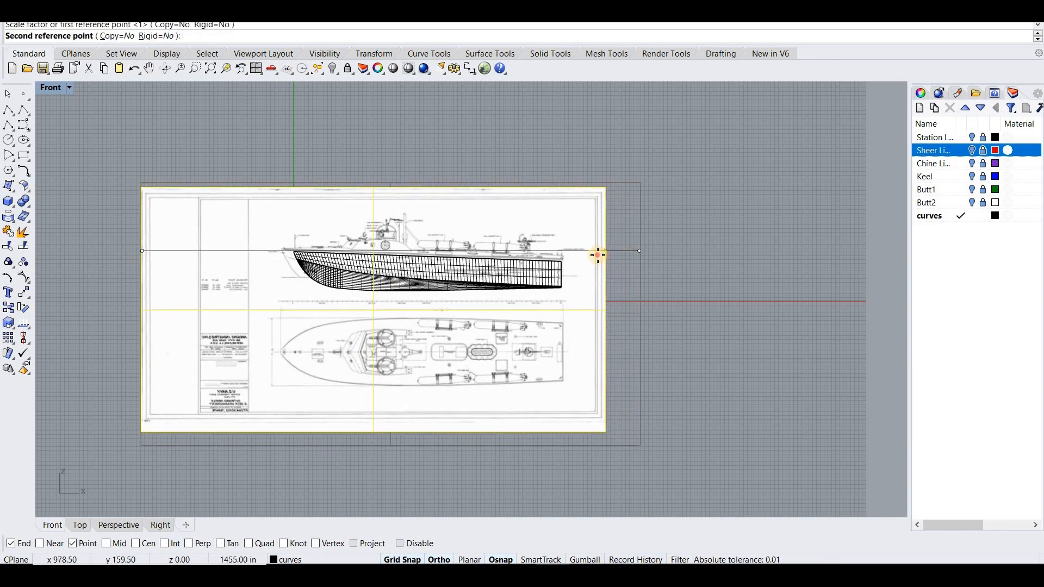
left_click(598, 250)
left_click_drag(514, 234, 525, 234)
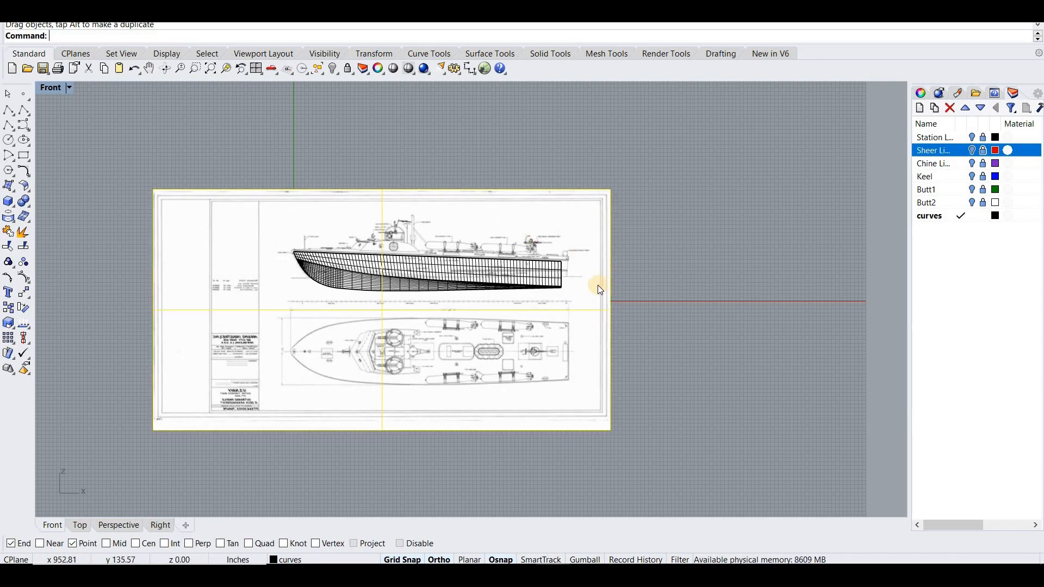
- Scale the picture up by about 1.179 from a base point just aft of the drawn stern, bringing the drawn stern to the hull's transom
left_click(9, 324)
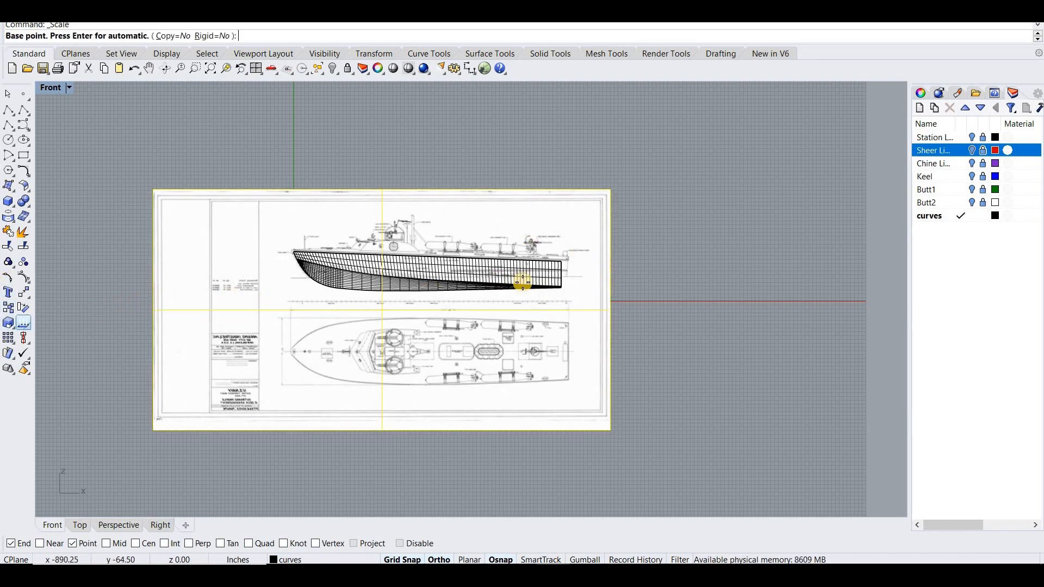
scroll(589, 271, "up", 5)
left_click(608, 279)
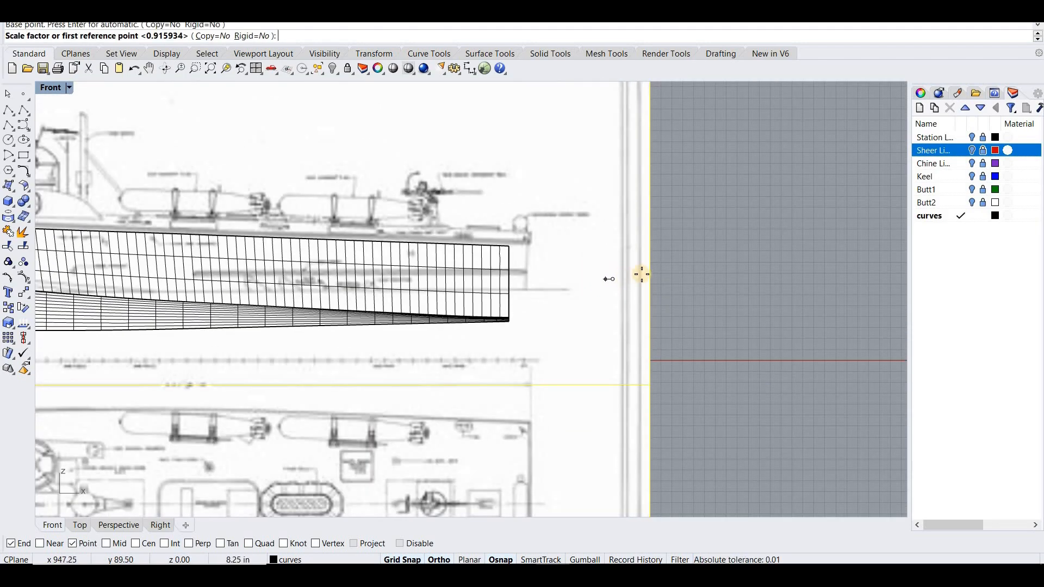
left_click(636, 276)
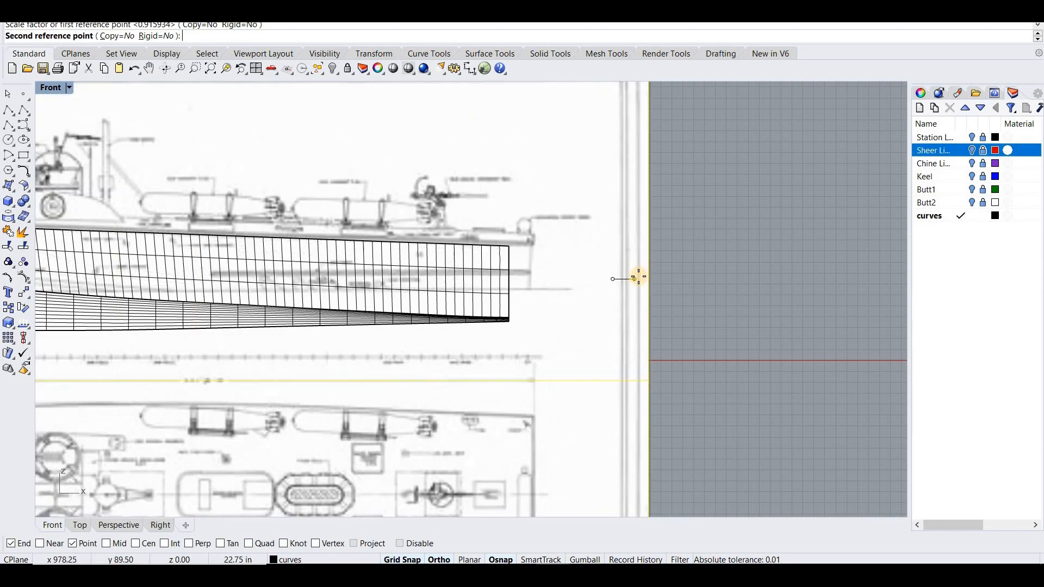
left_click(638, 277)
scroll(640, 279, "down", 3)
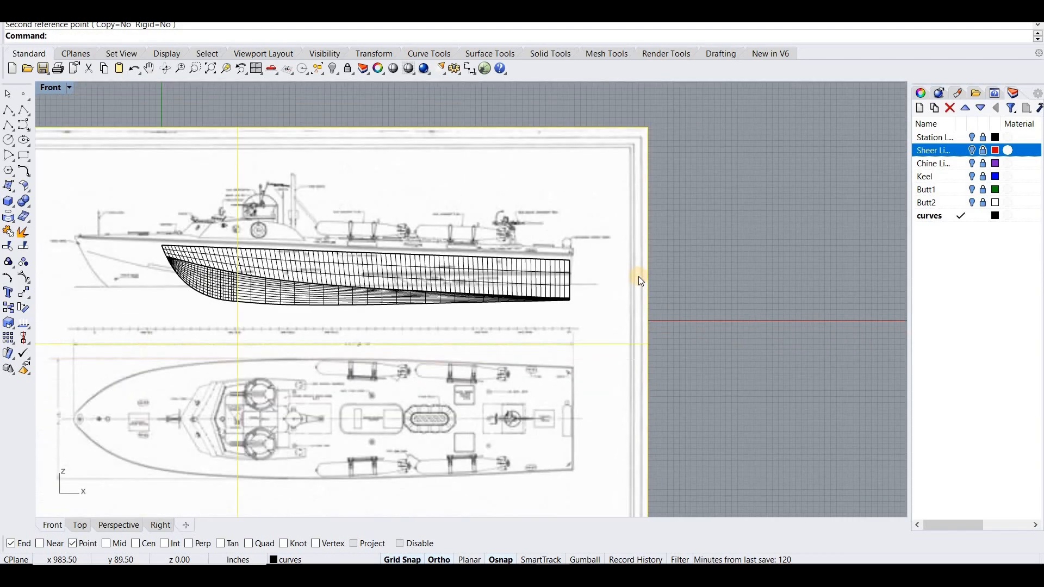
- Scale the picture from a base point on the hull's transom, taking the drawn bow tip to the hull's bow
key("Return")
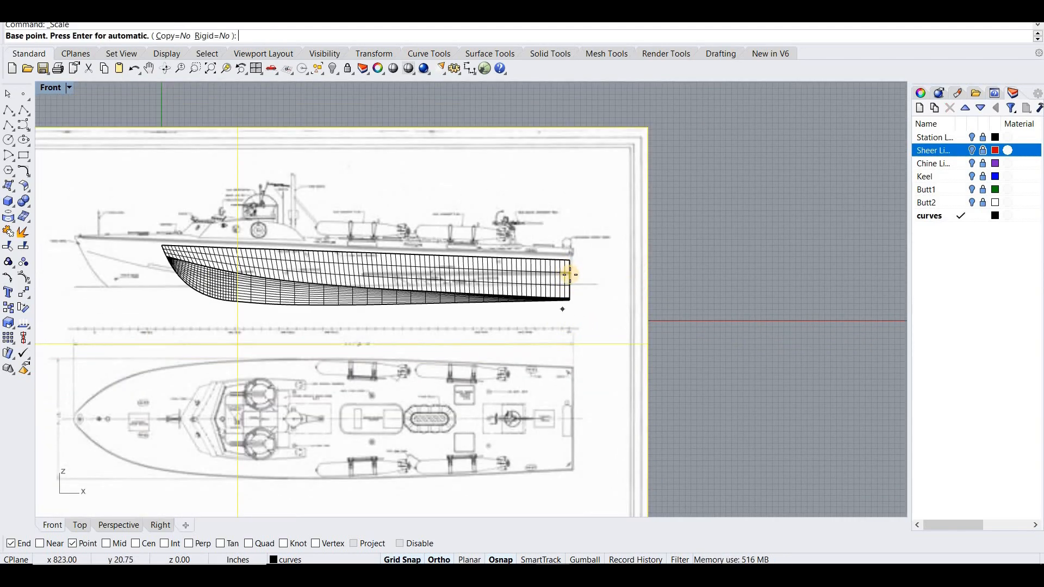
left_click(570, 275)
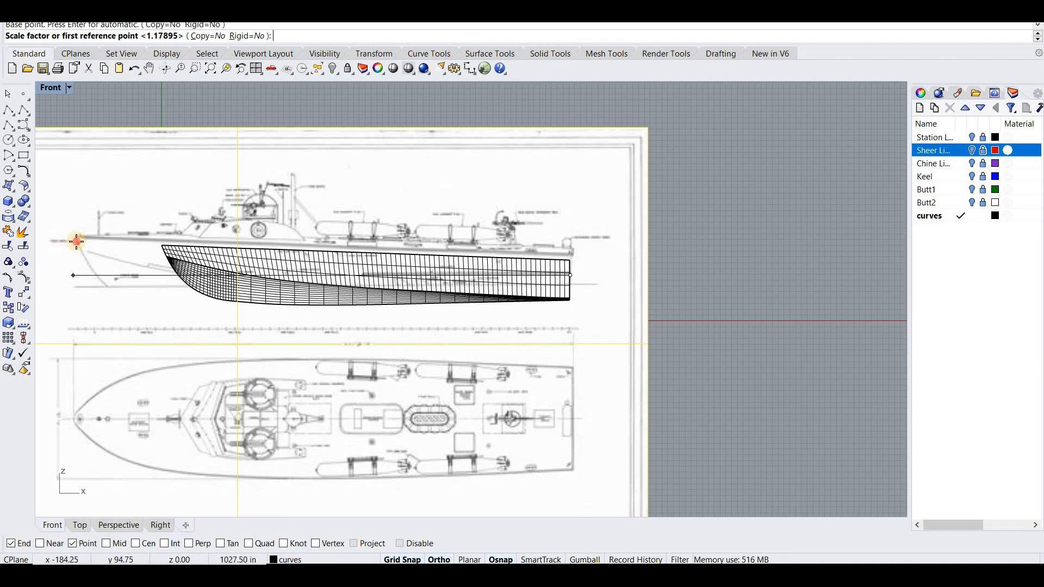
left_click(76, 243)
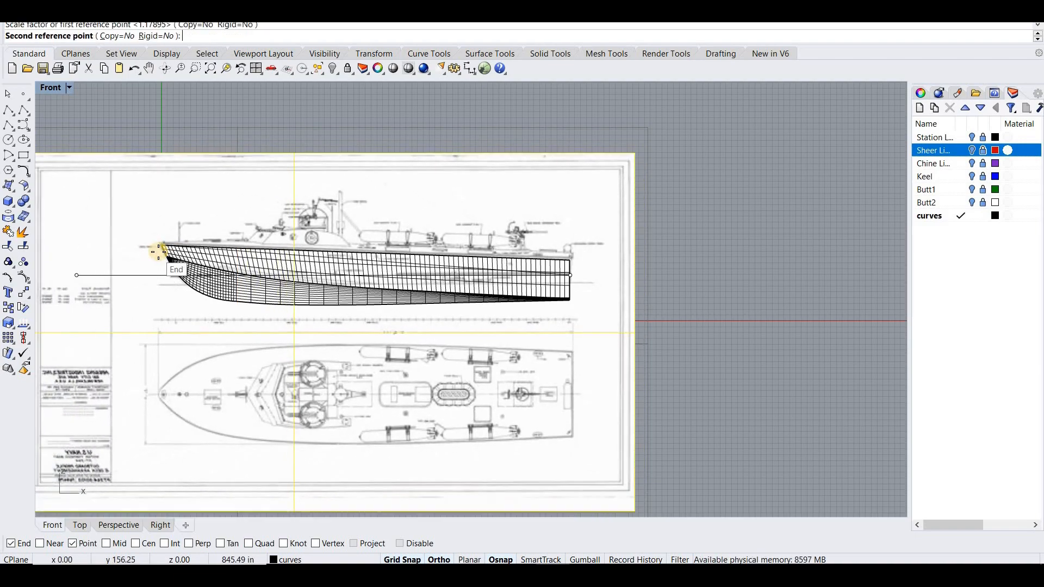
left_click(157, 290)
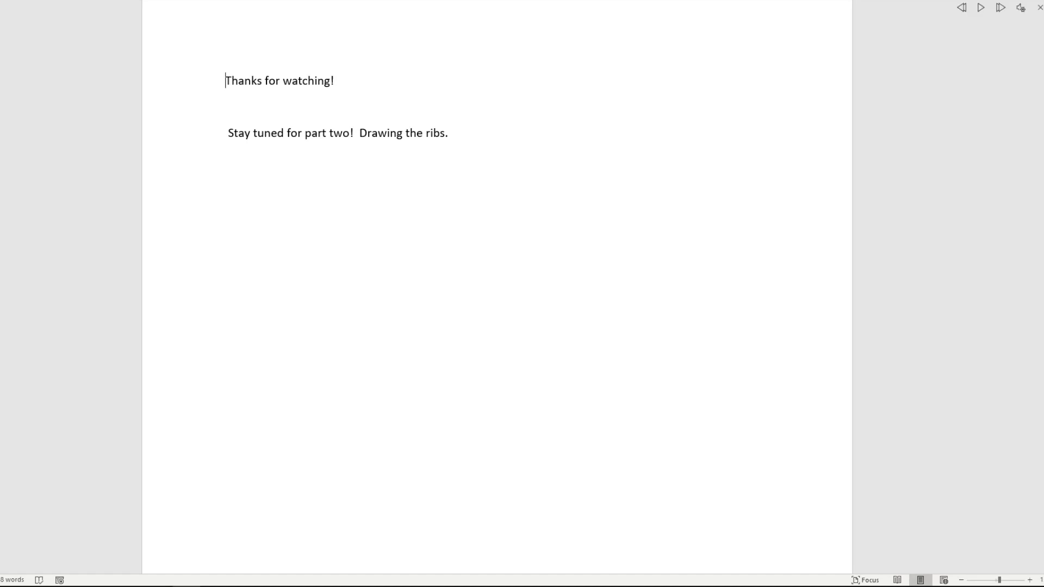
- Start Read Aloud on the closing note in the Word document
key("ctrl+alt+space")
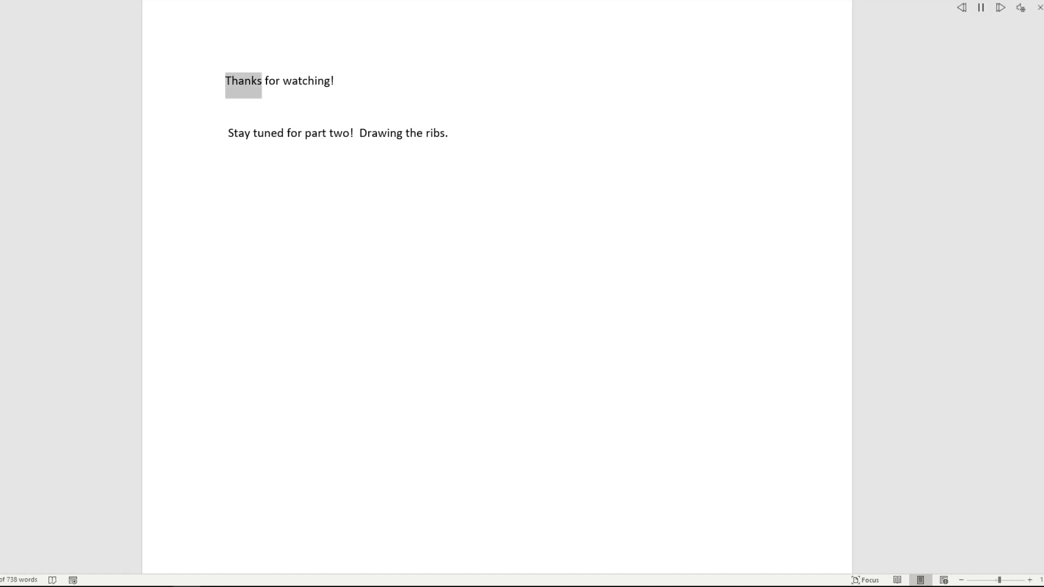